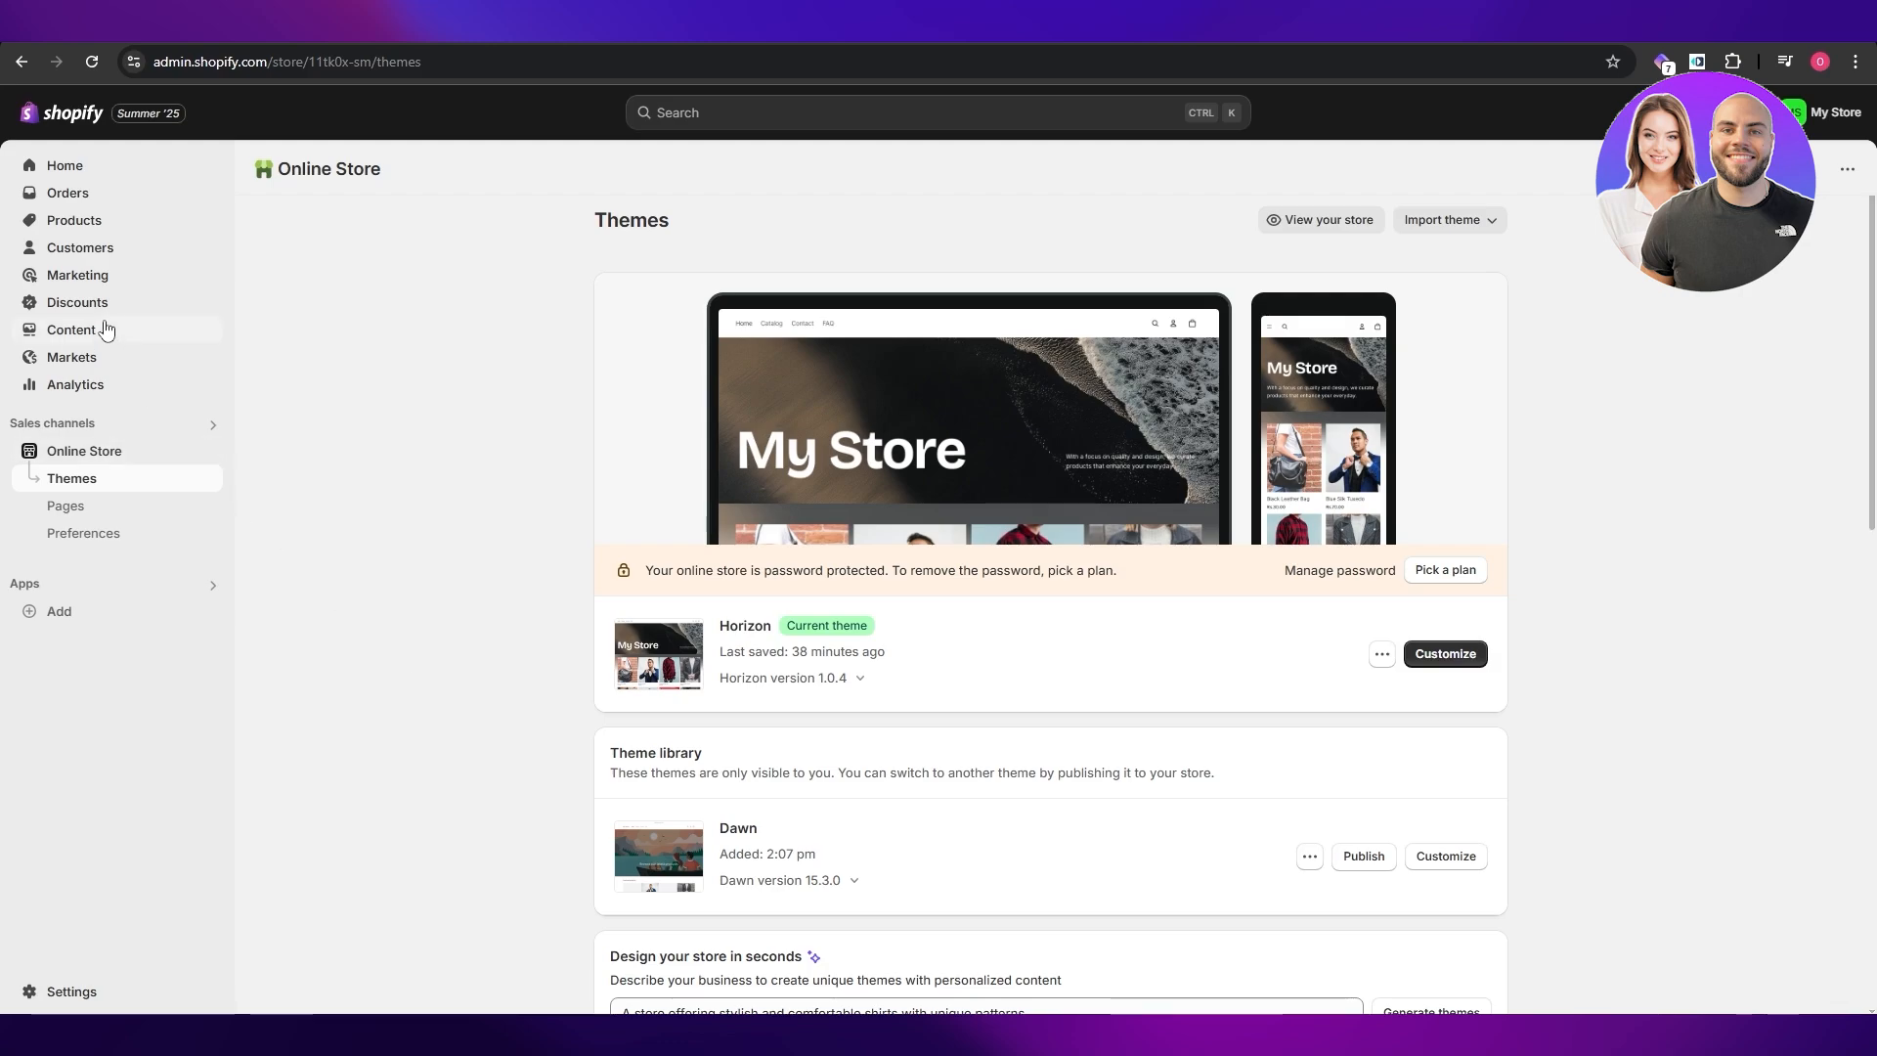
Open the store's Main menu for editing from the list of navigation menus
click(70, 332)
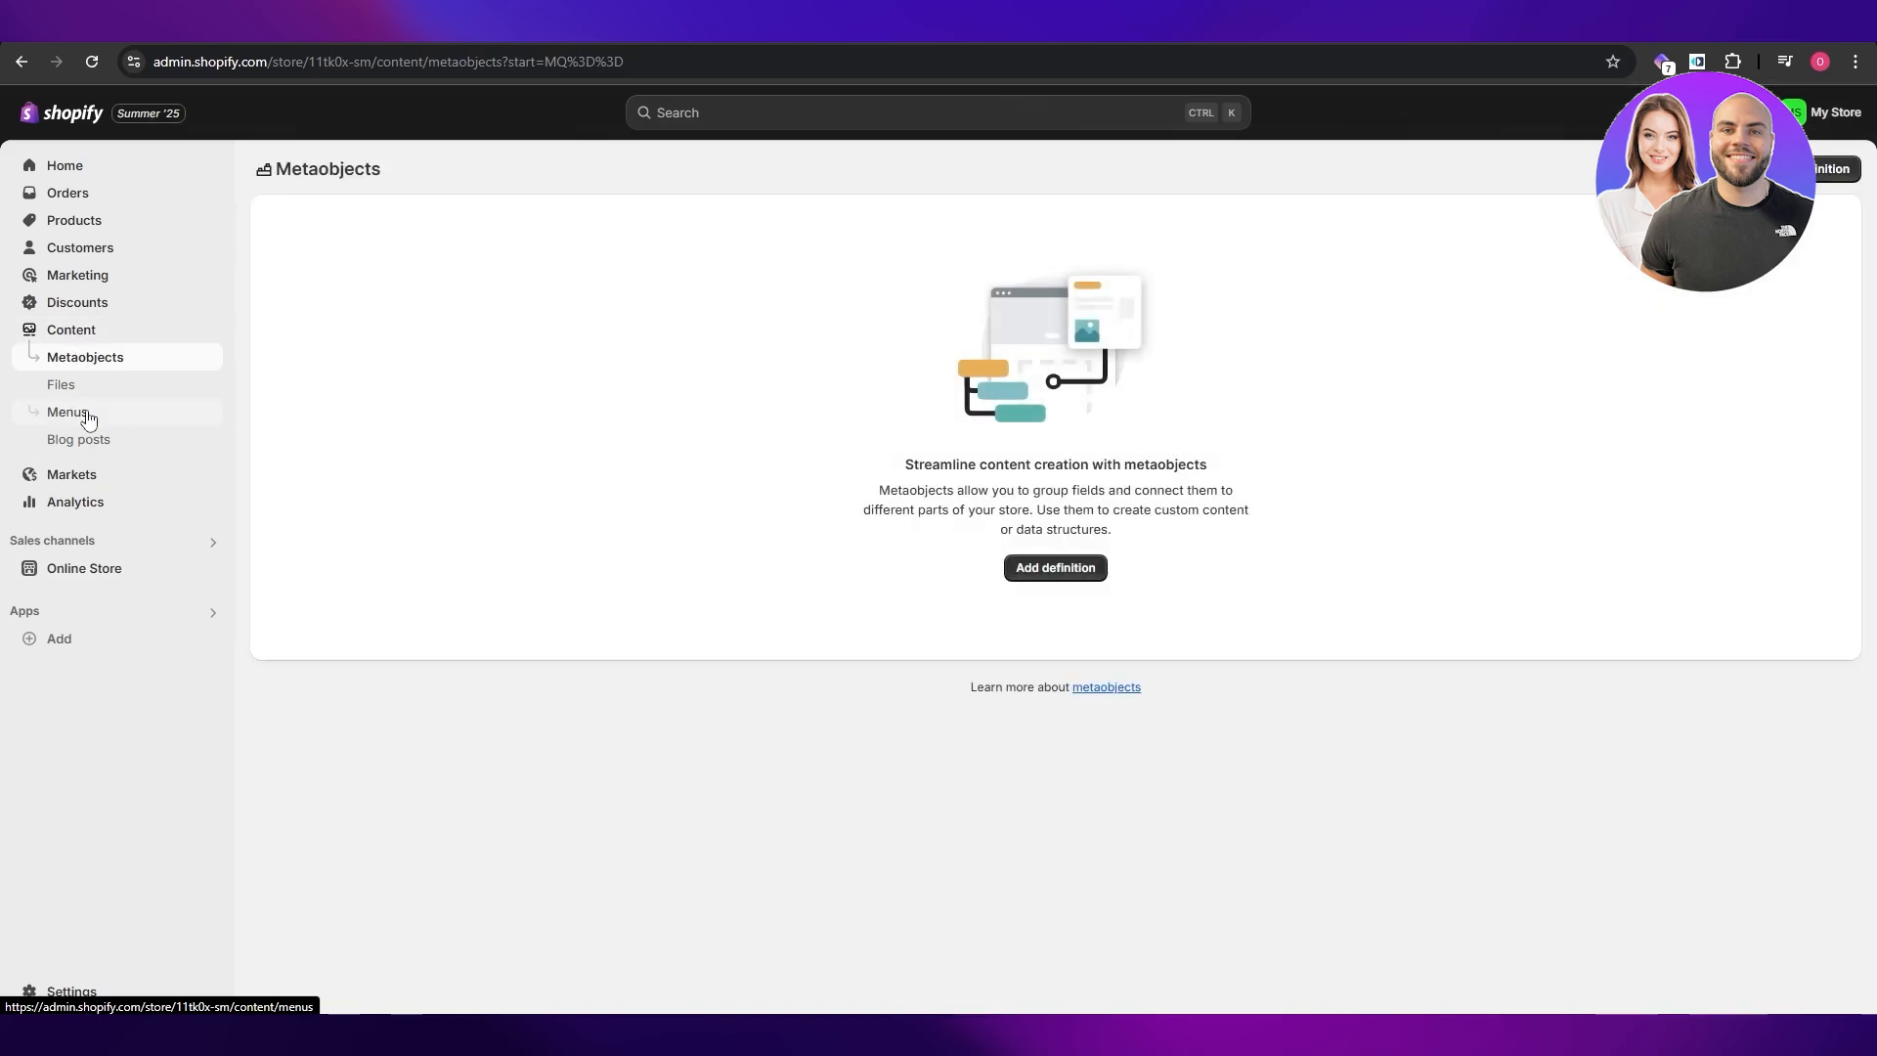
click(98, 421)
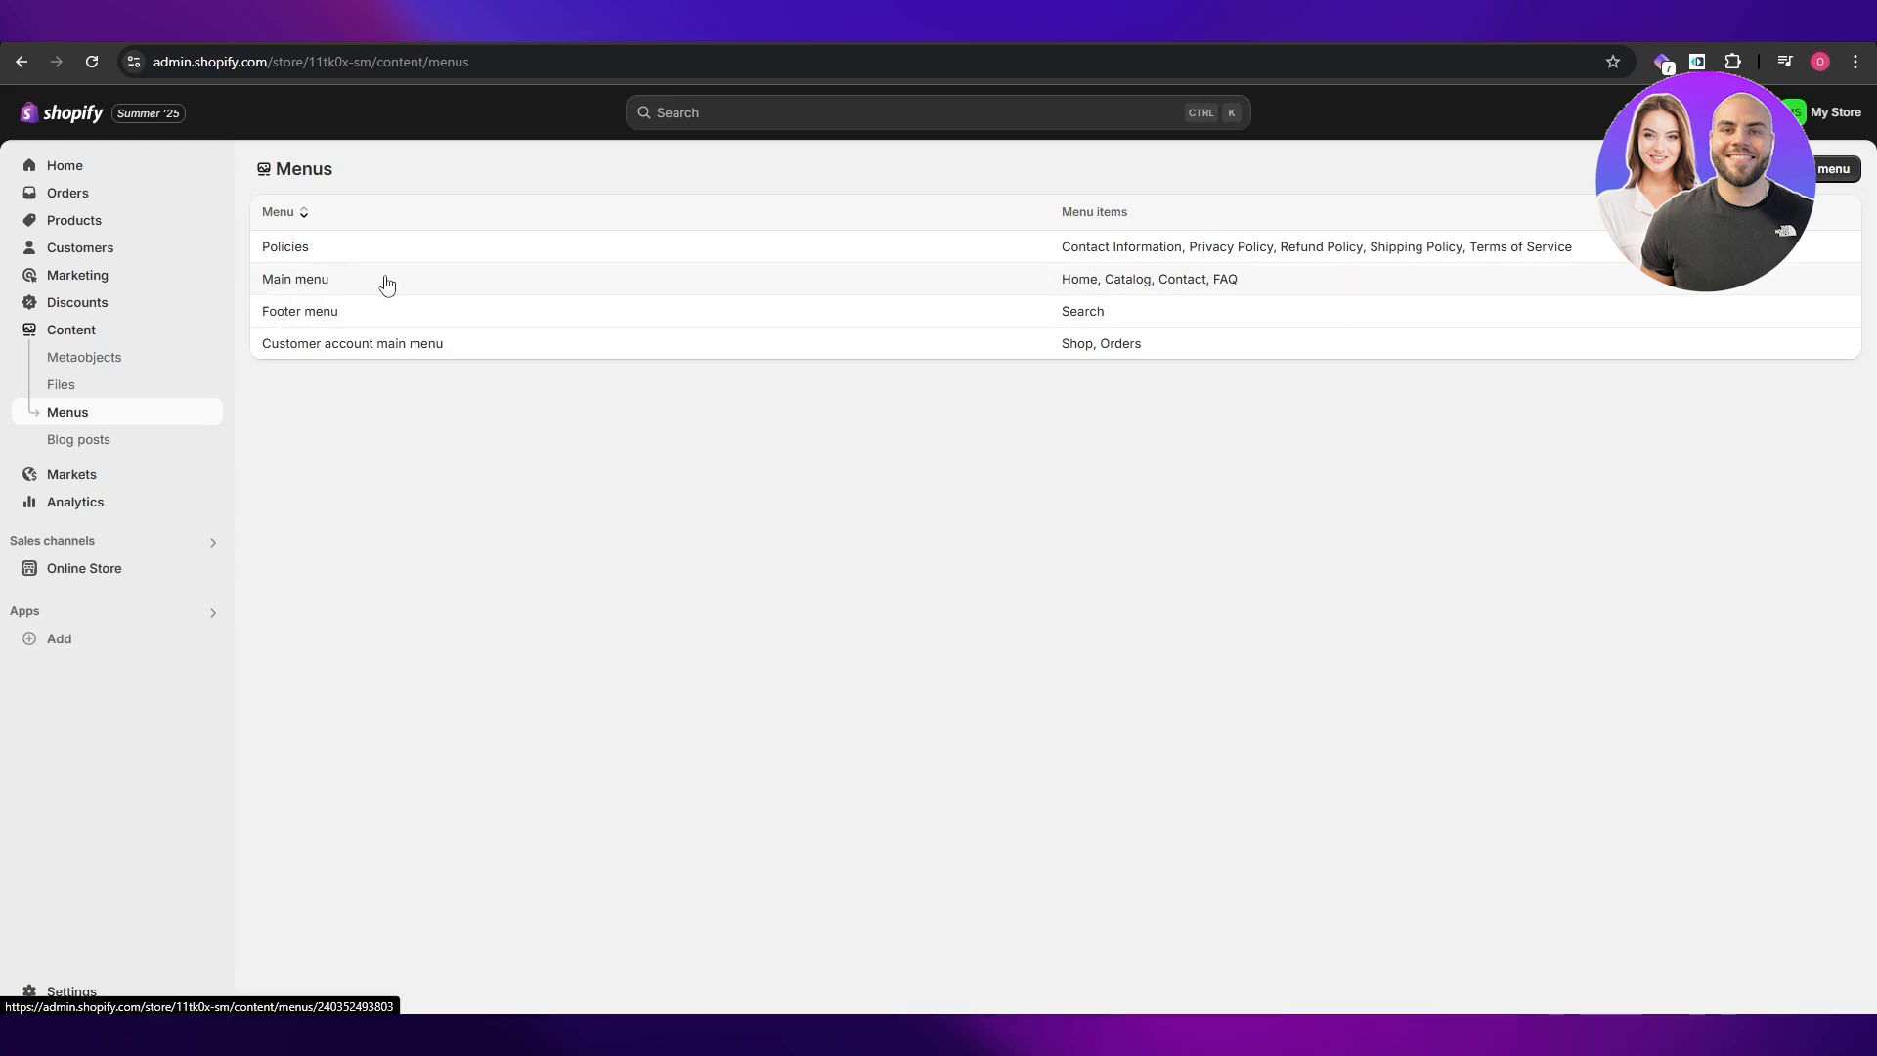
click(345, 285)
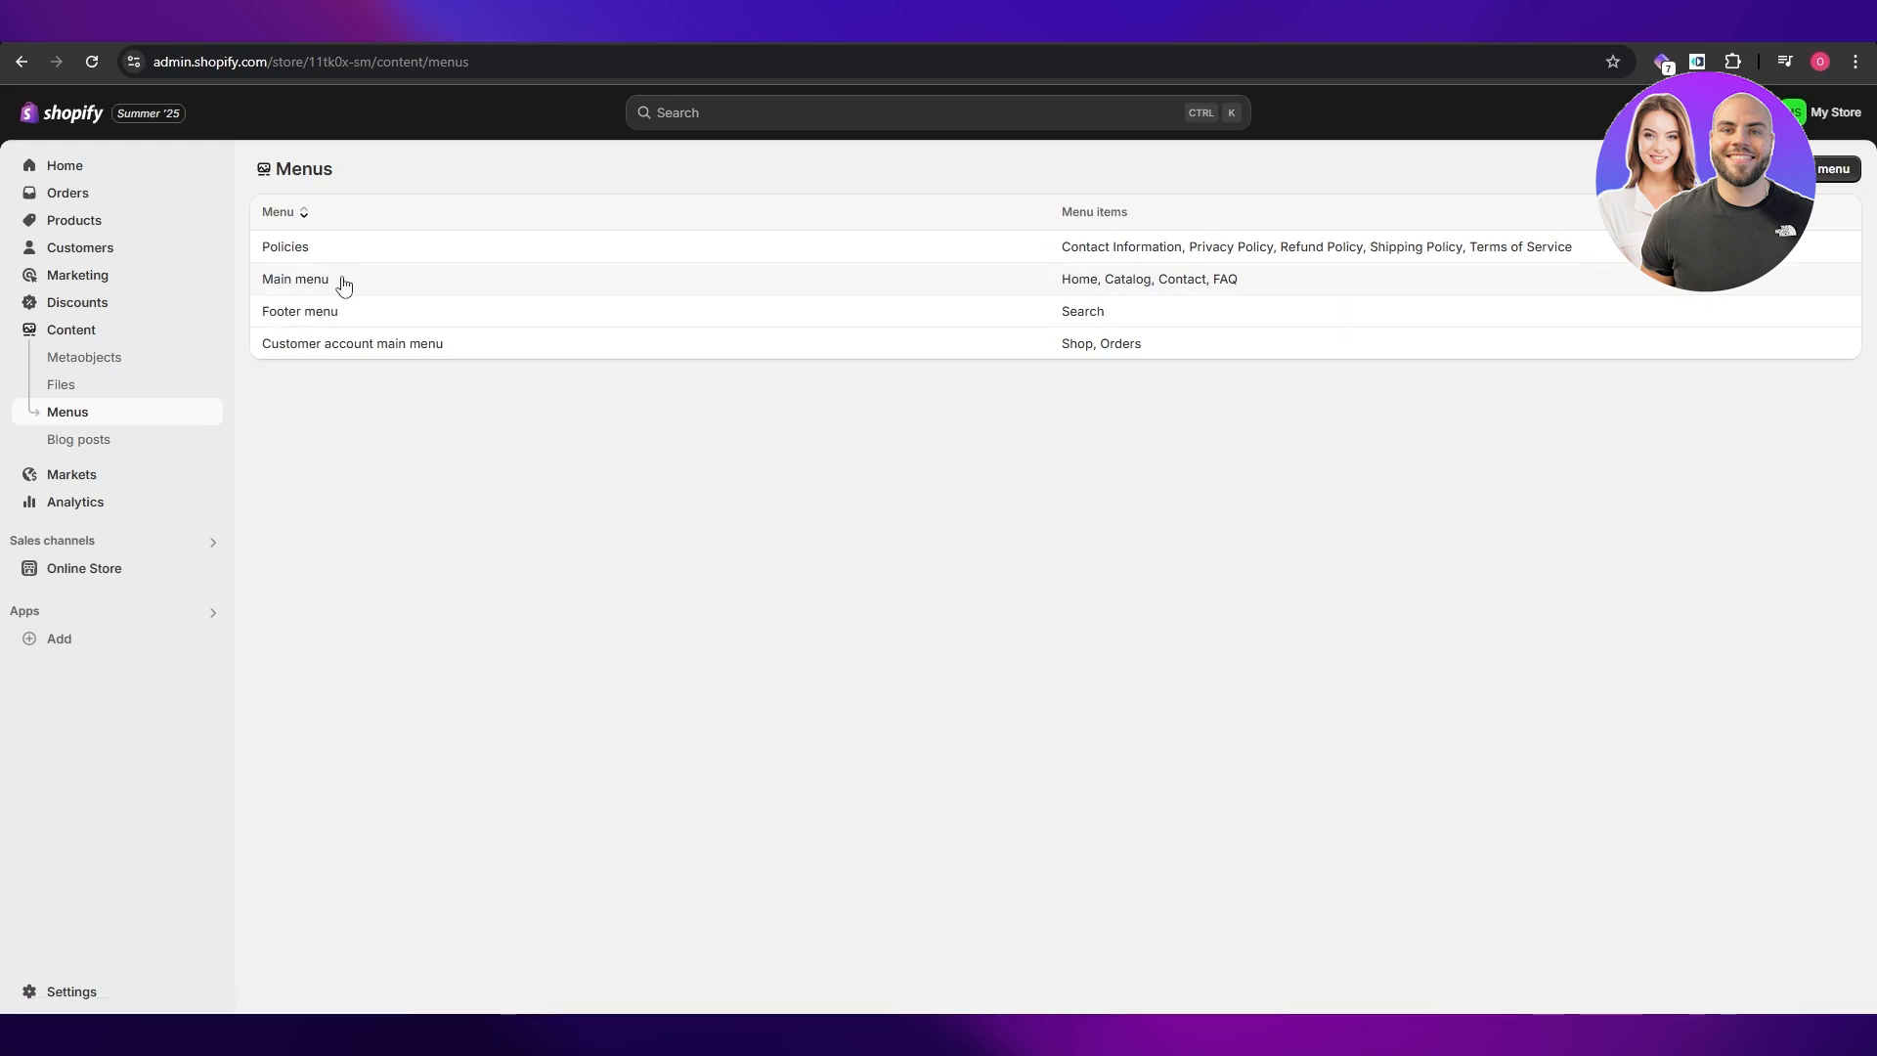
click(306, 283)
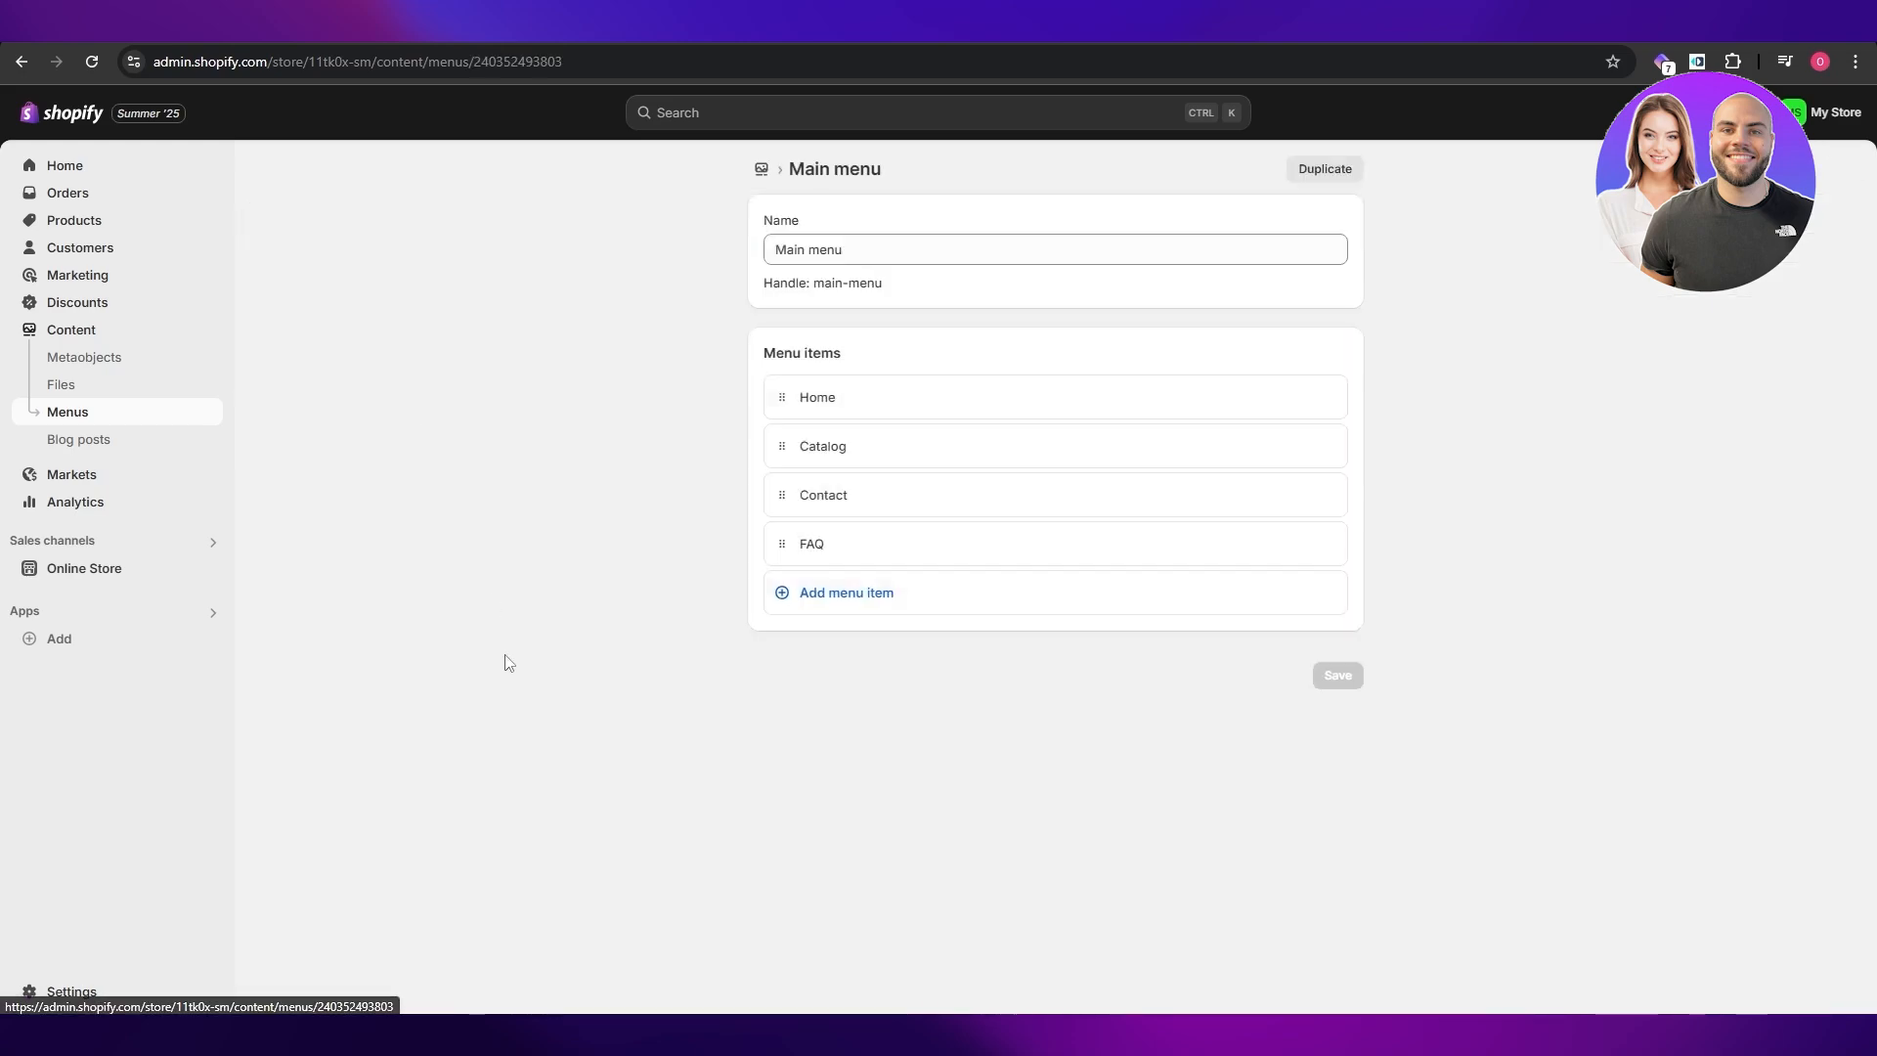
click(835, 262)
drag(853, 251, 717, 266)
text(Shop)
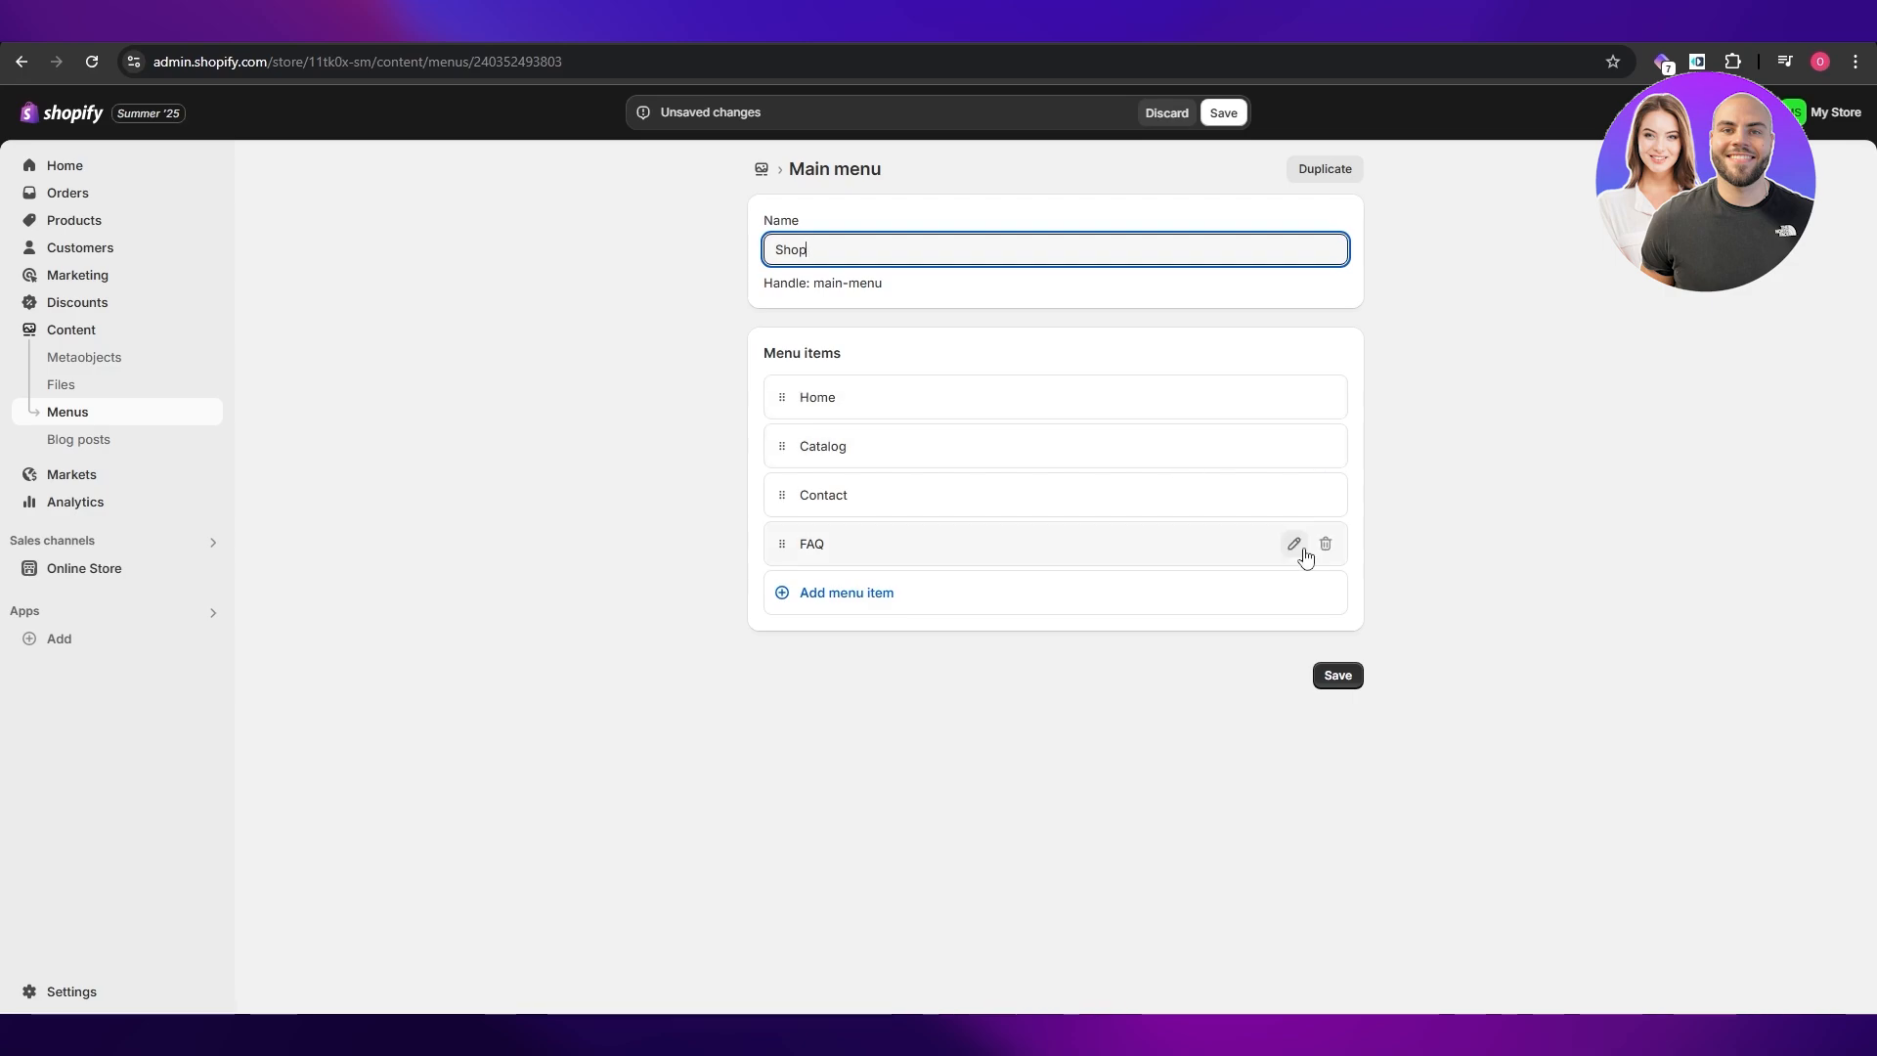
double_click(1168, 127)
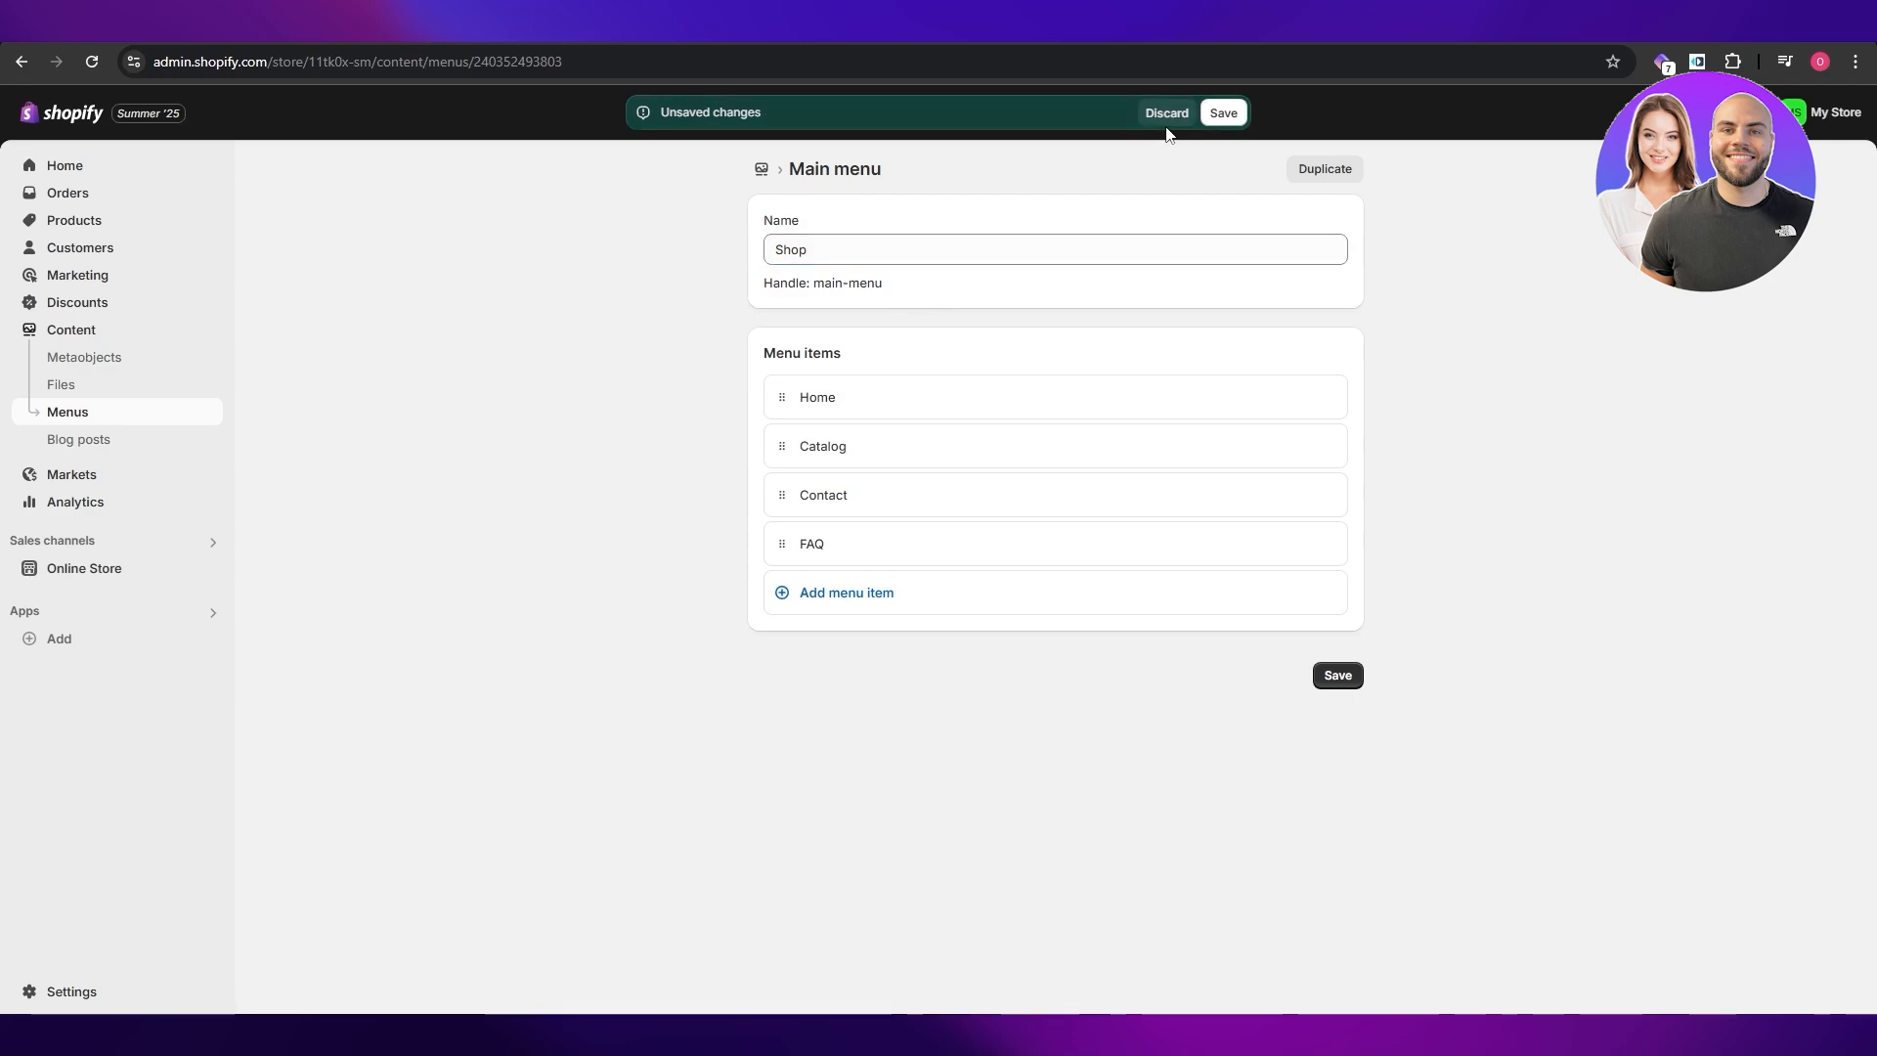
click(1181, 119)
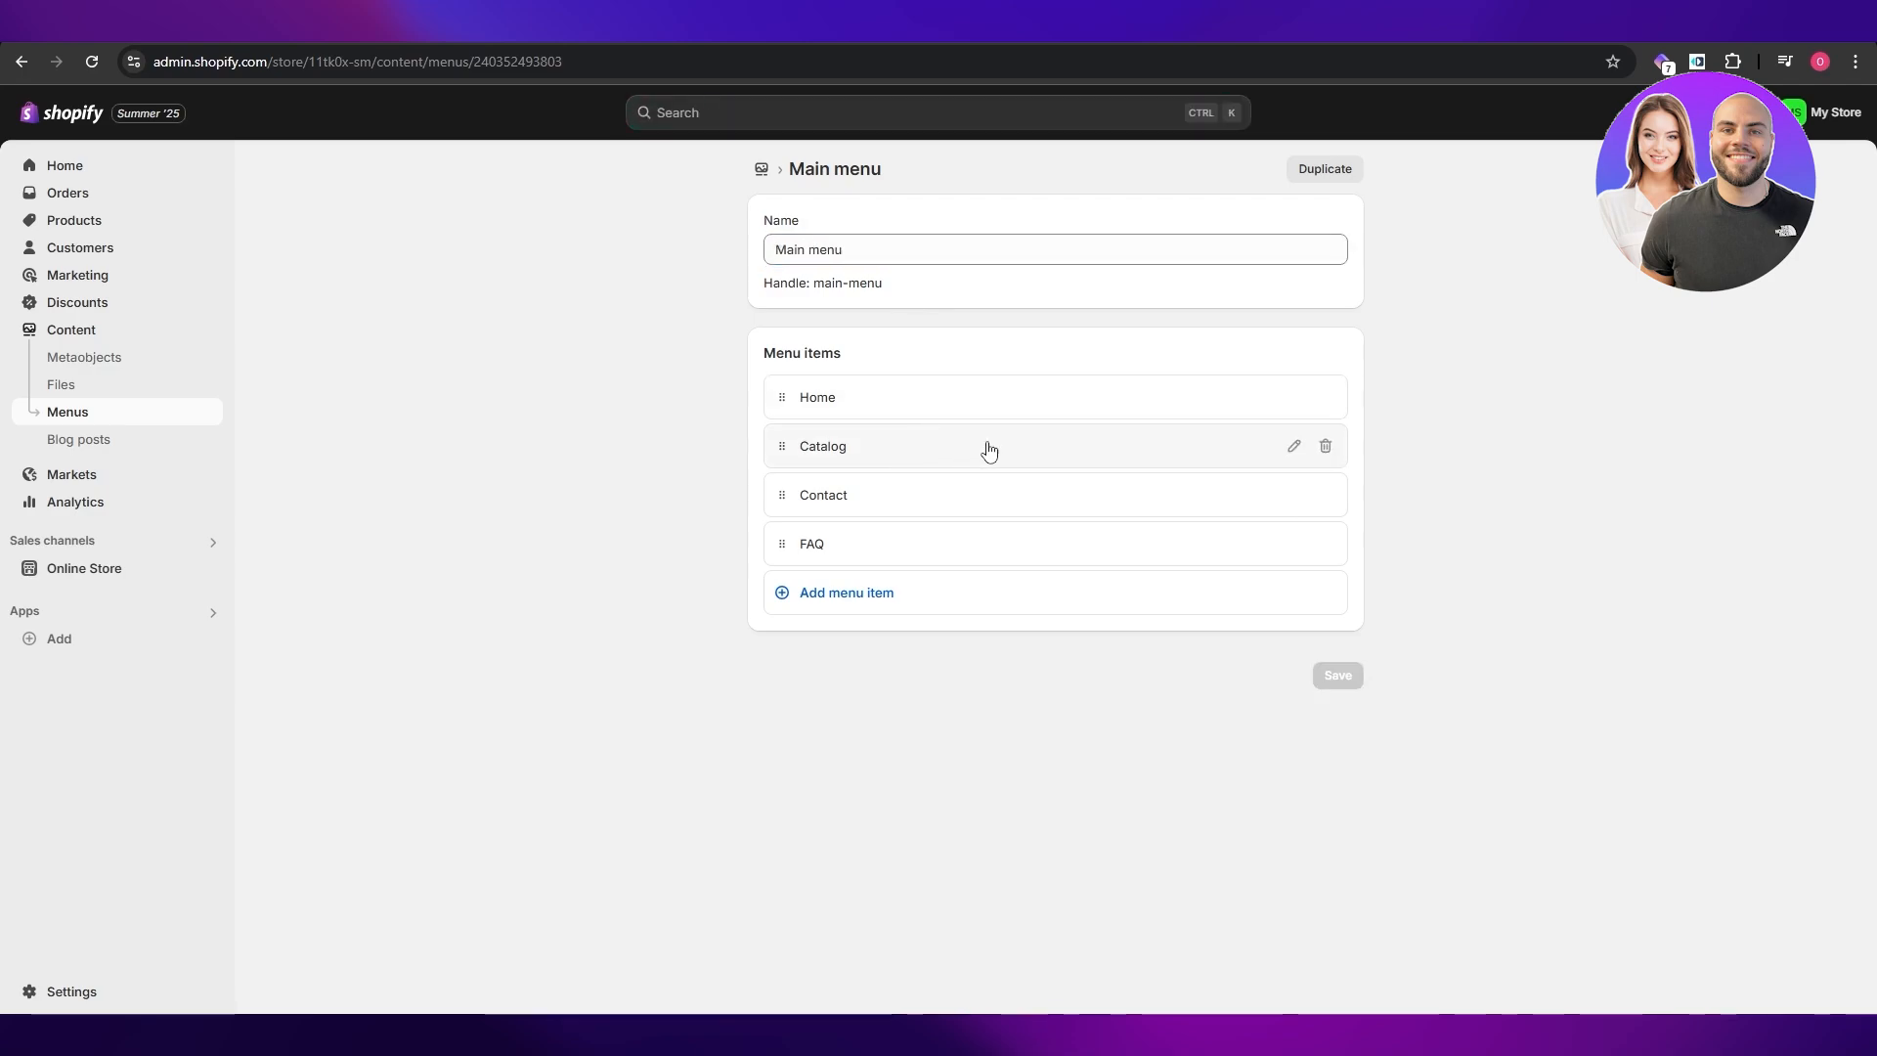
Remove the Catalog item from the Main menu and save the menu
click(1328, 449)
click(1191, 602)
click(1223, 112)
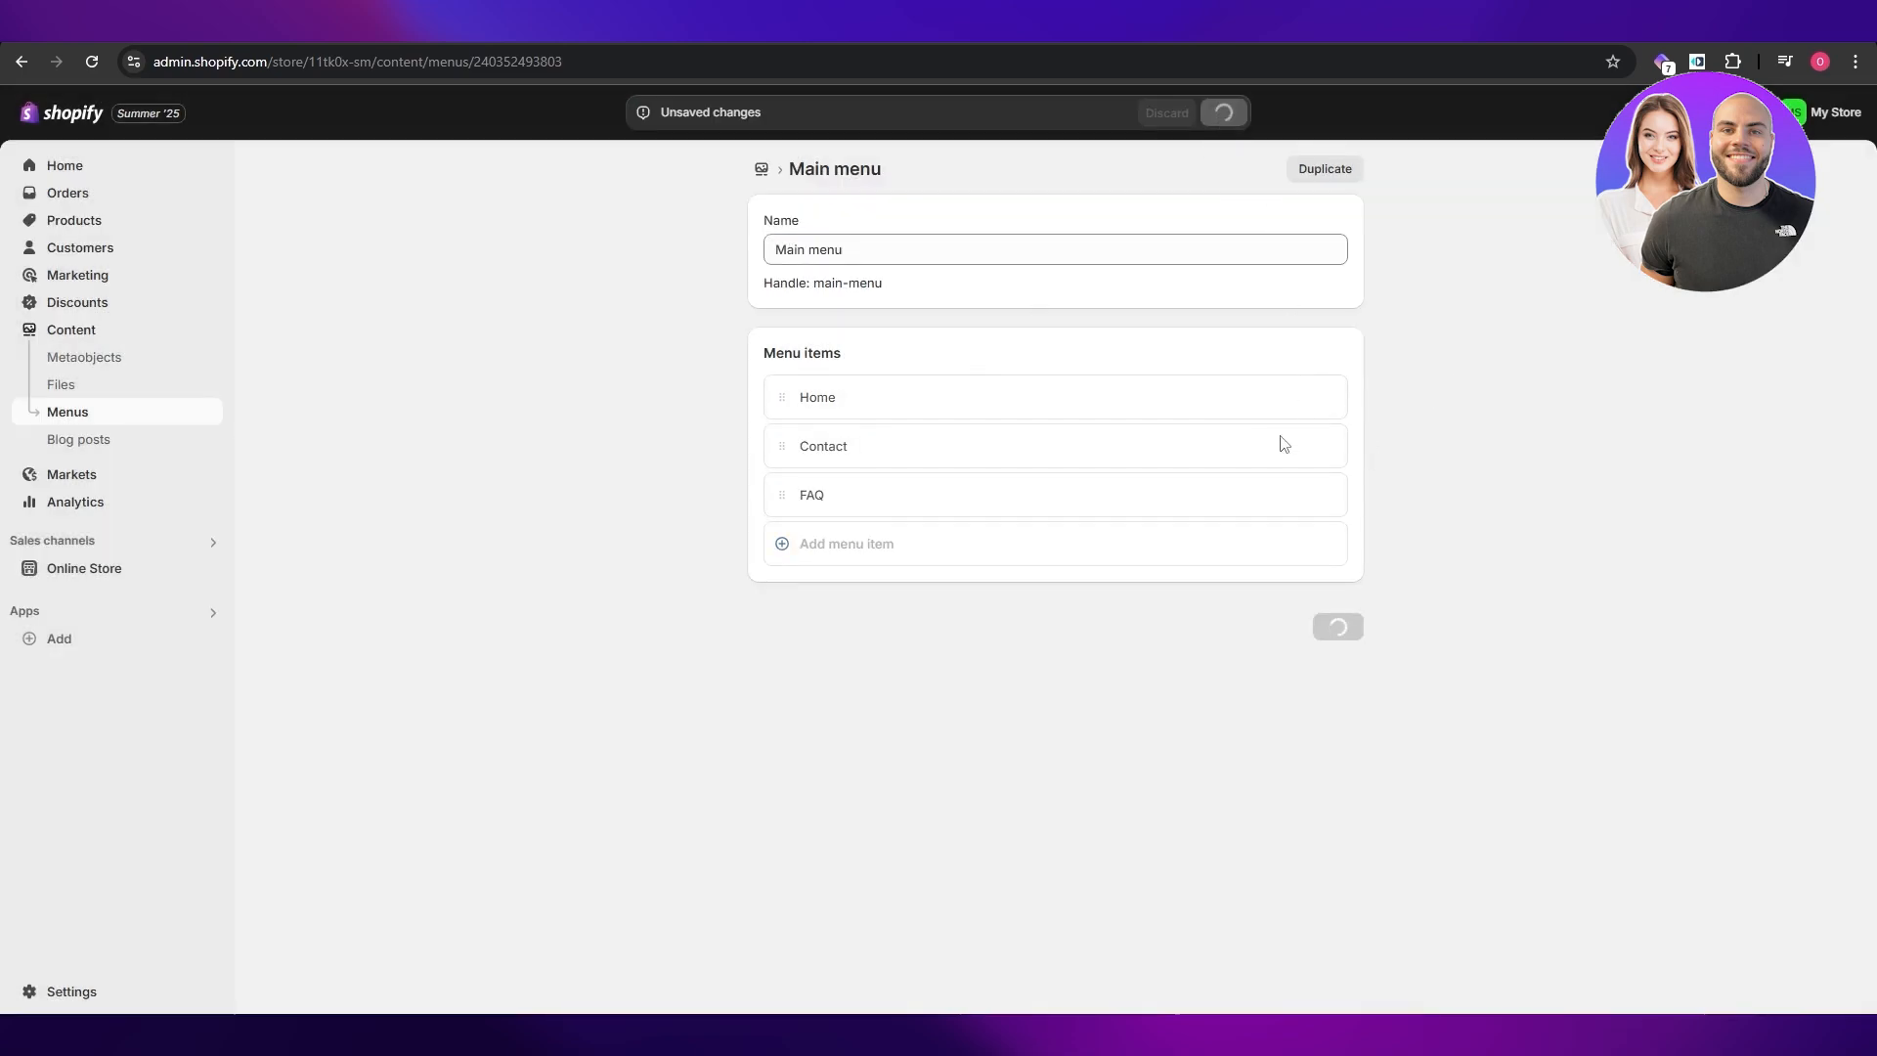
Return to the list of menus and start a new menu named Shop
click(761, 169)
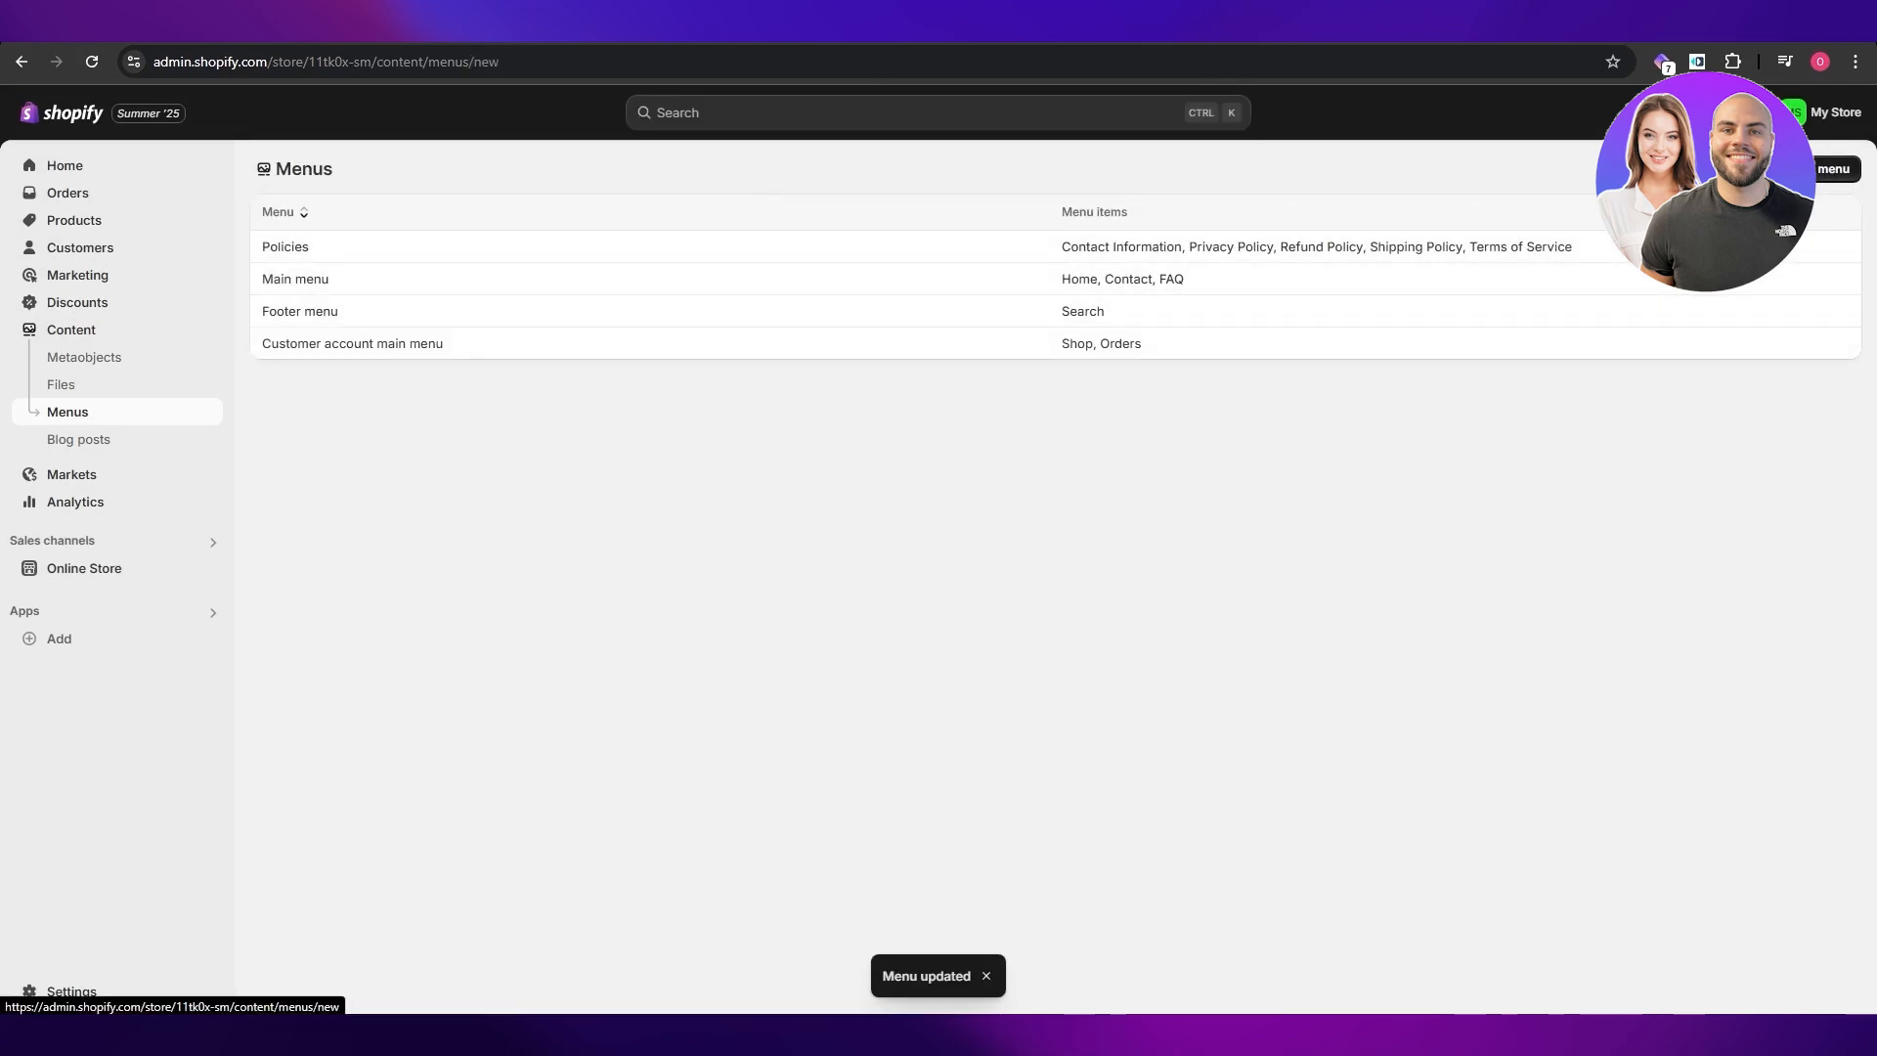
click(1833, 169)
click(871, 252)
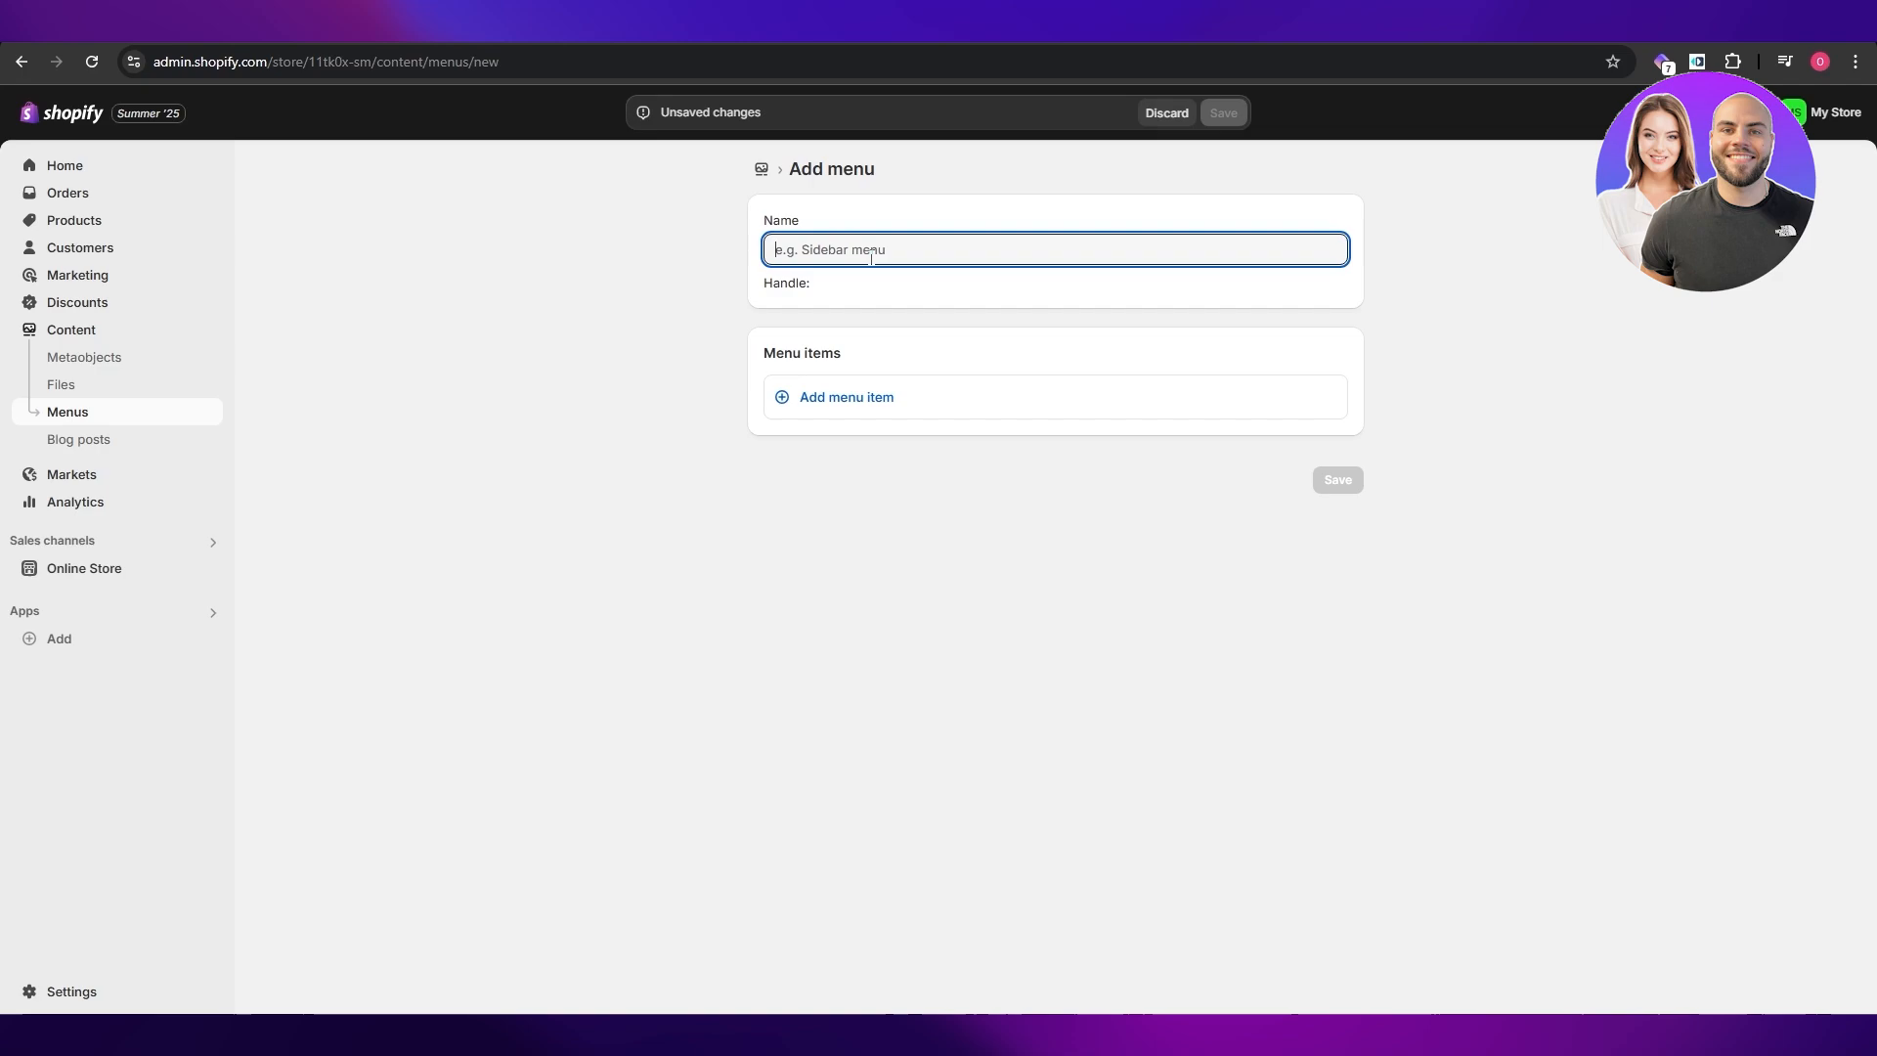
text(Shop)
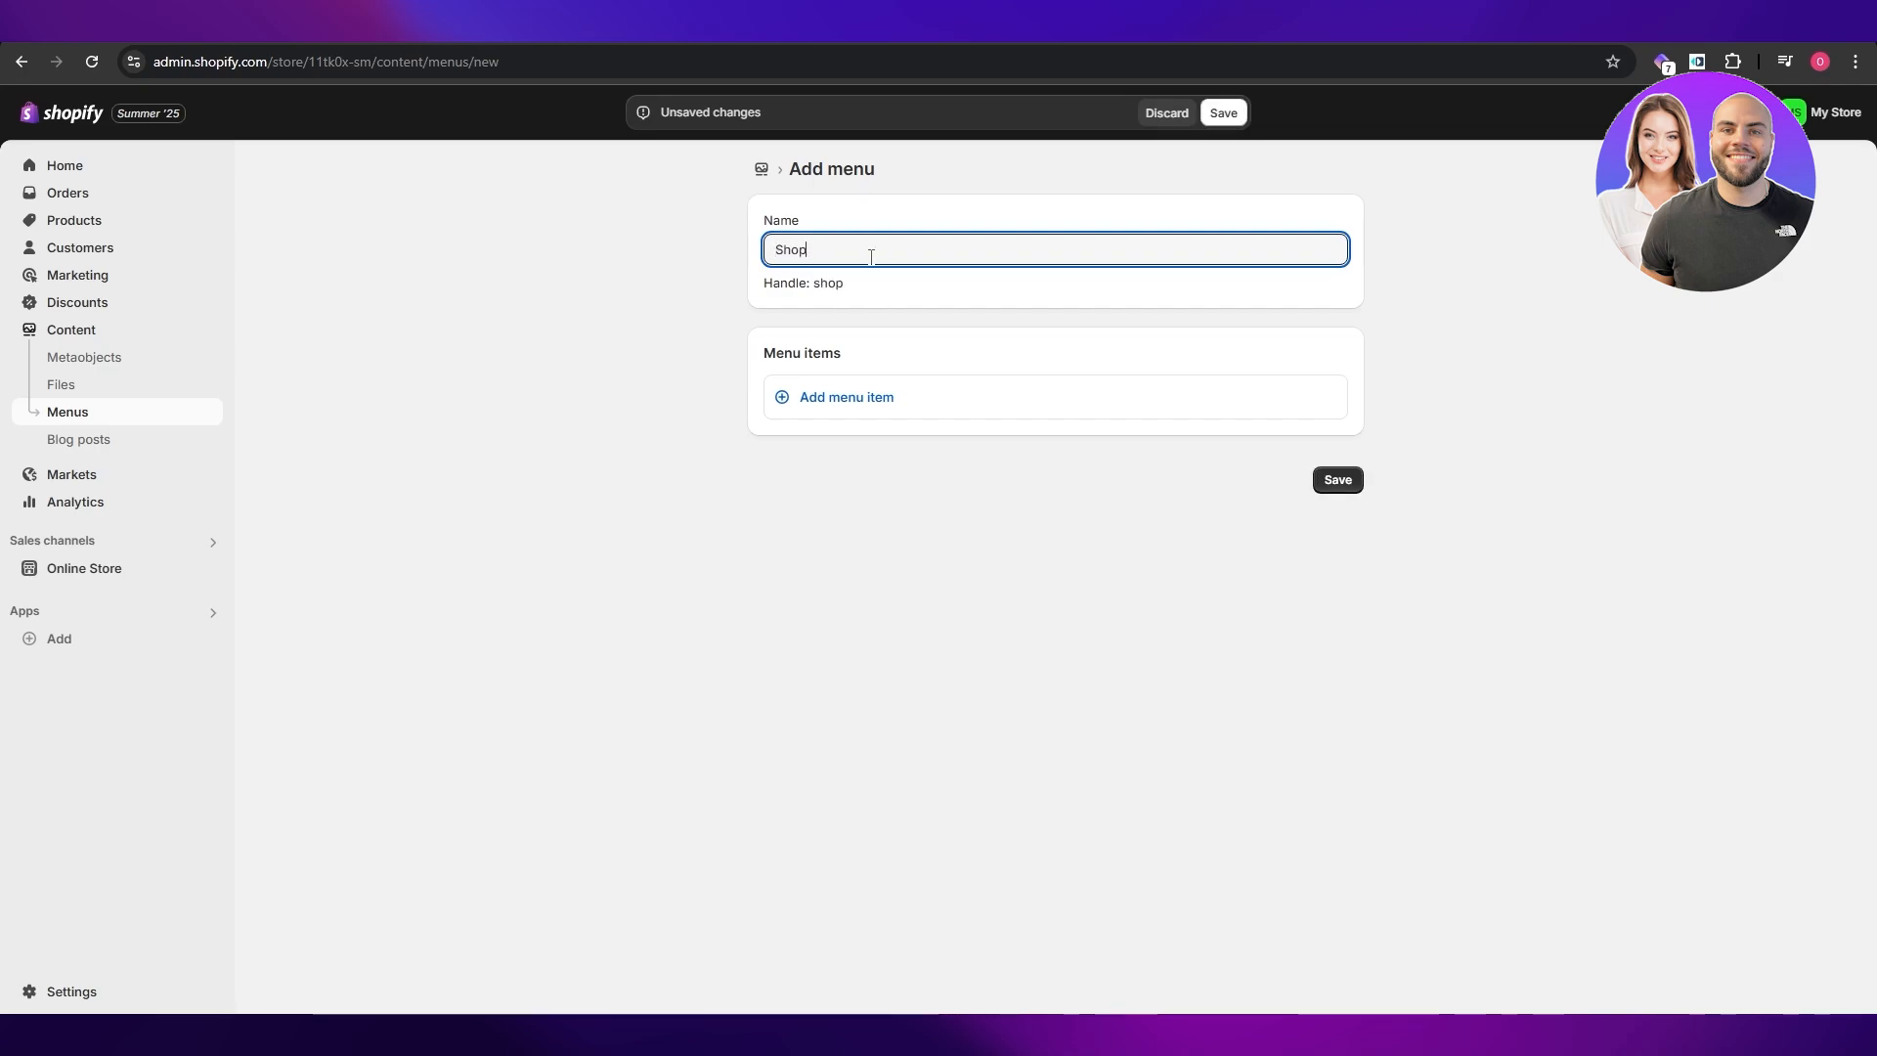
Add a menu item labelled Shop linked to All products, and add a second, blank menu item
click(818, 389)
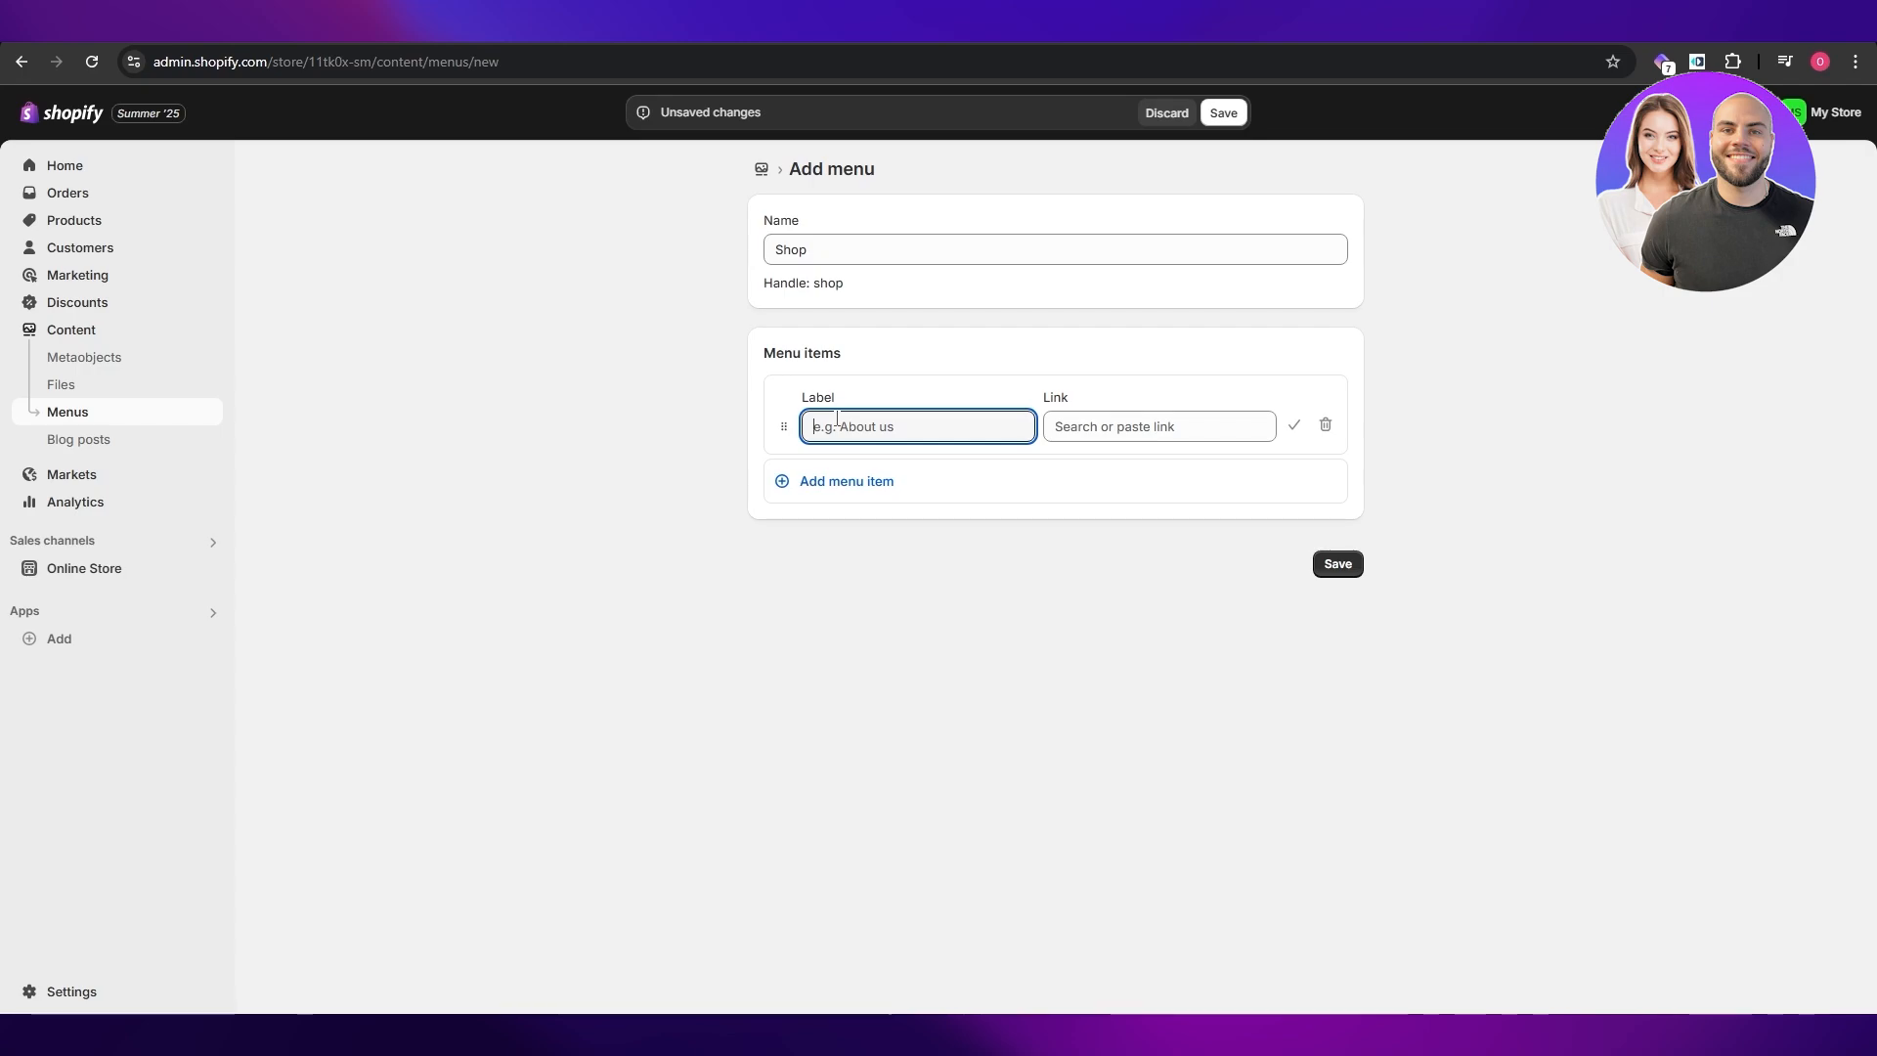
text(Shop)
click(1261, 424)
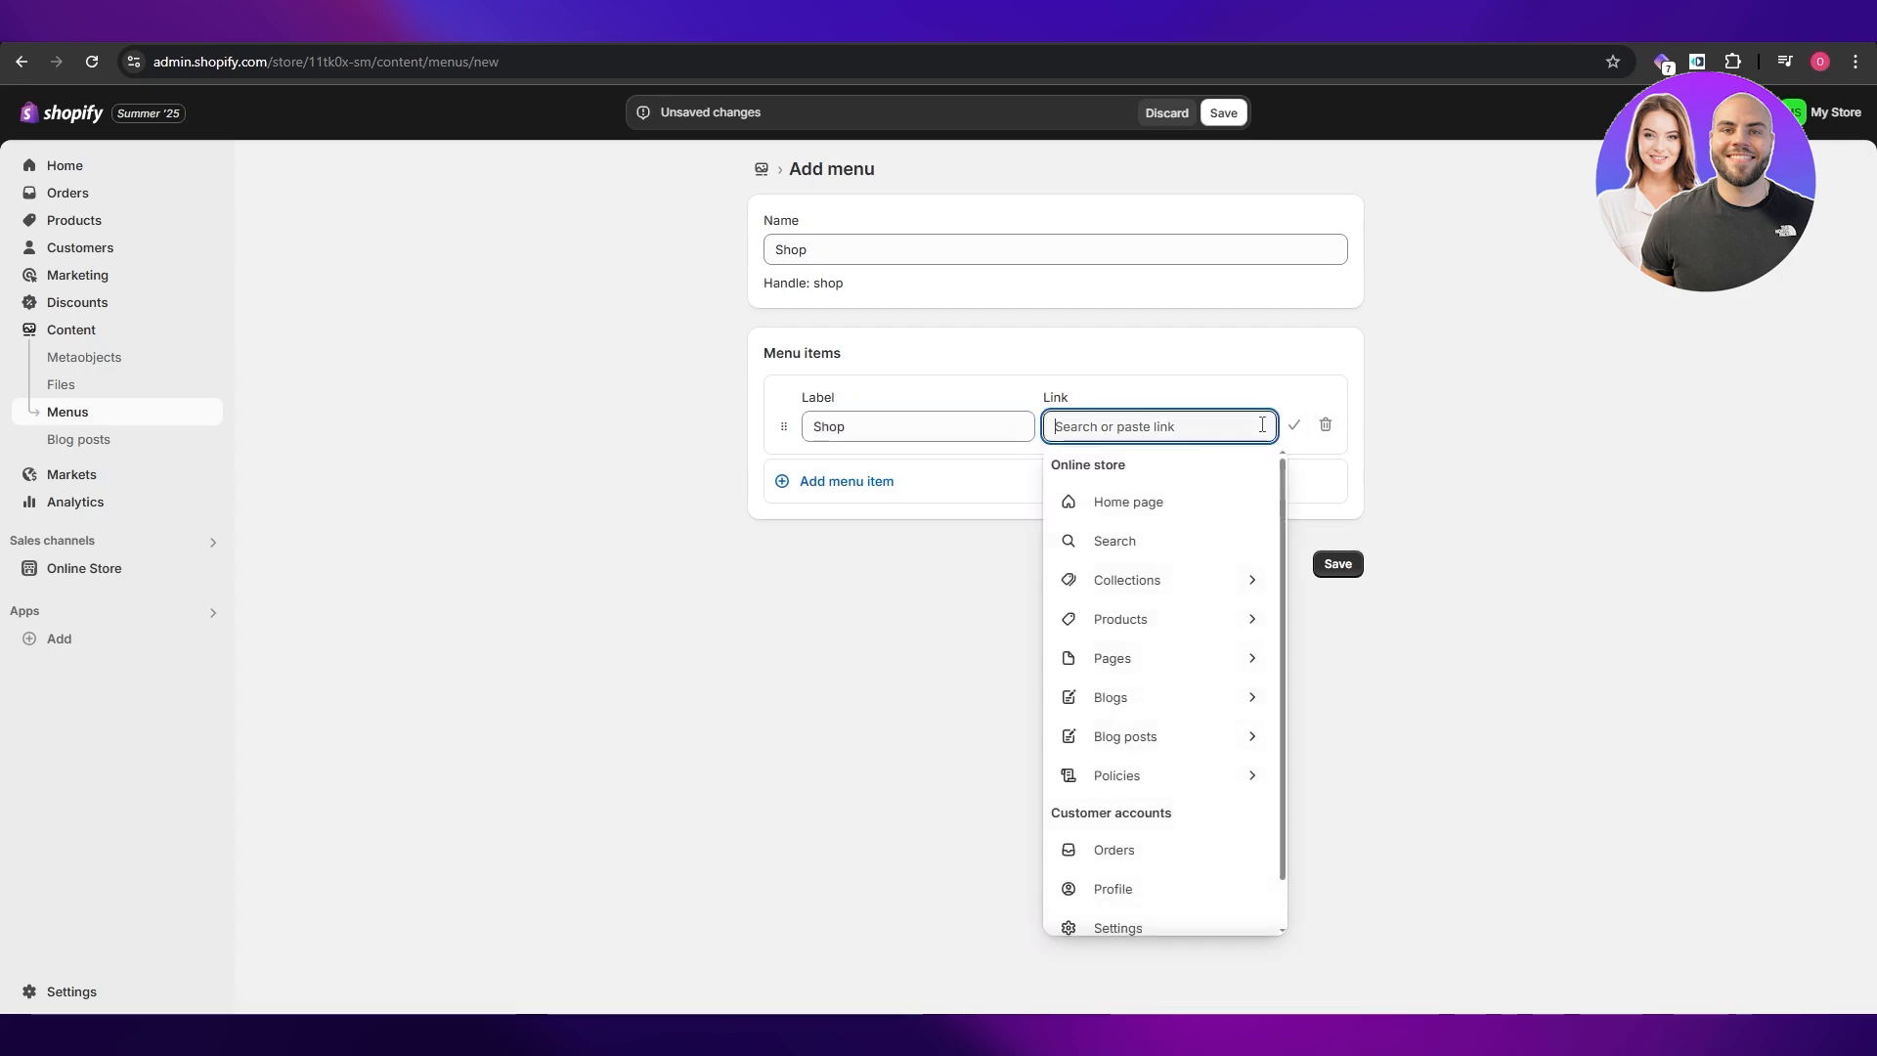
scroll(1193, 700, down, 1)
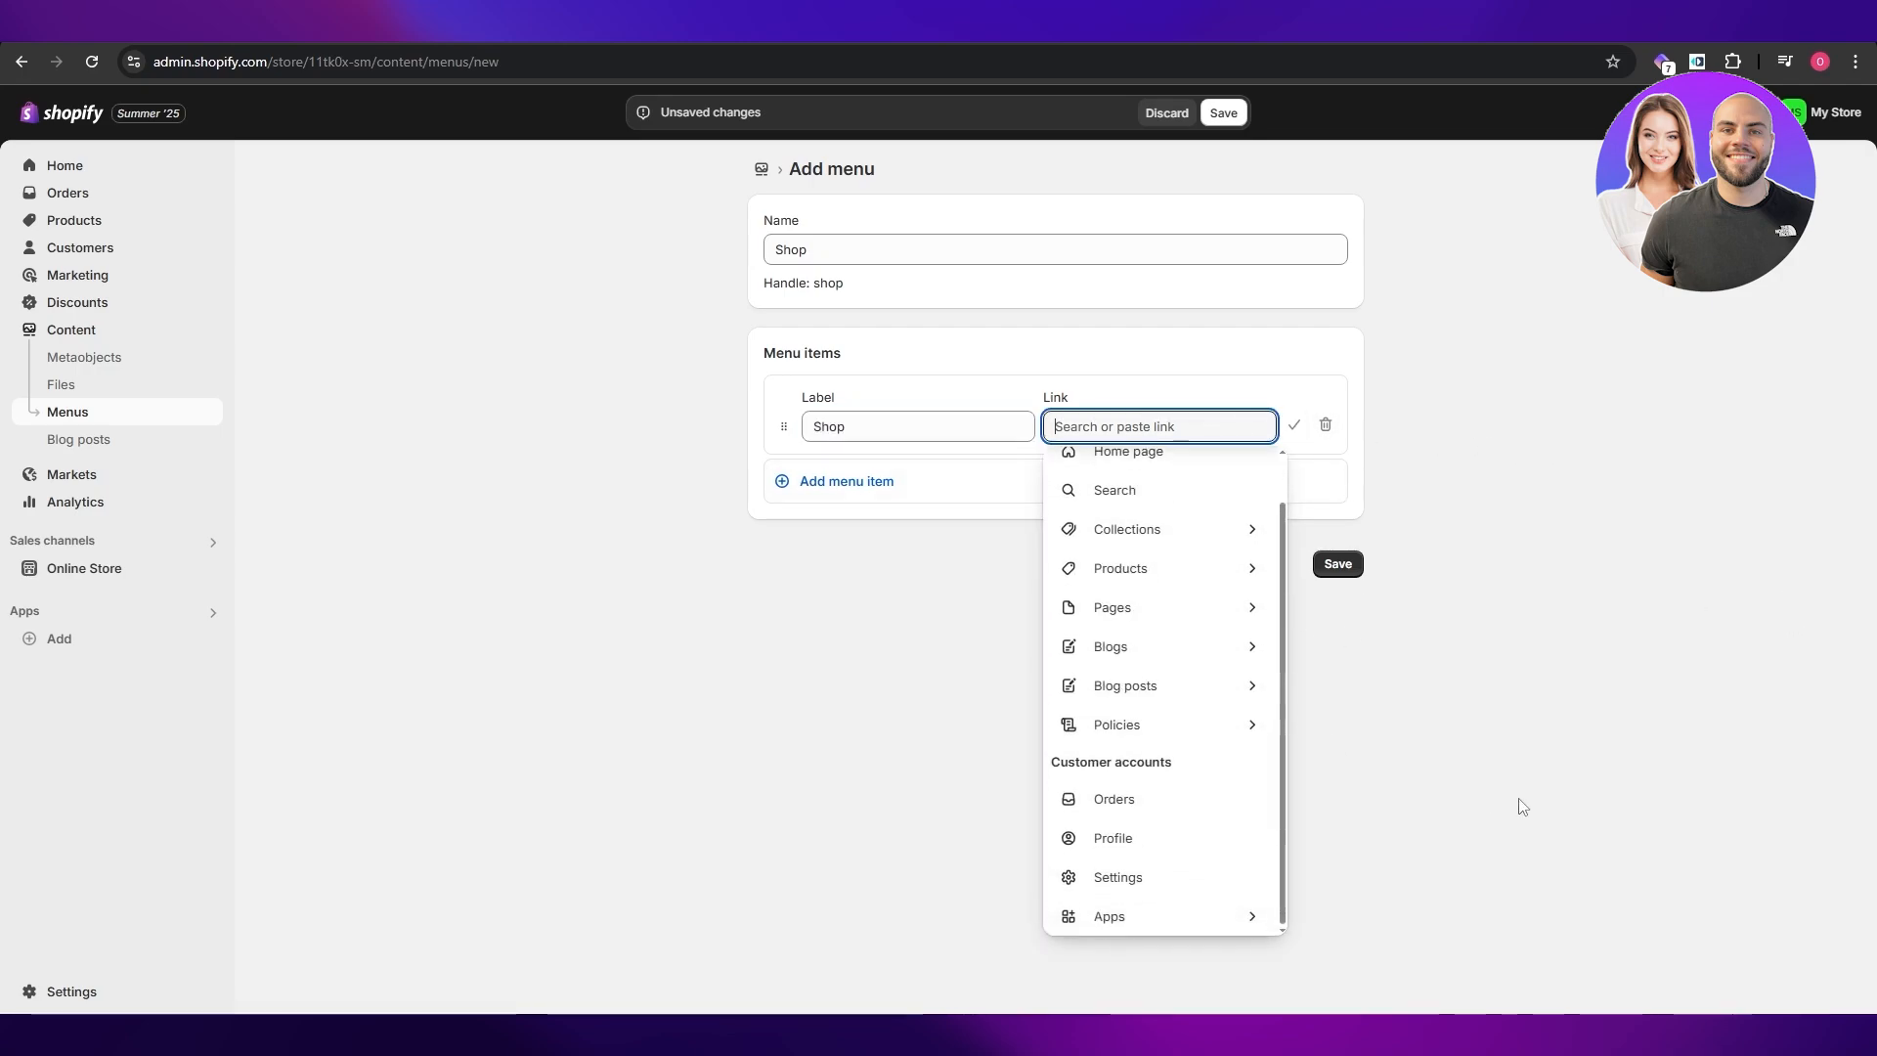
click(1523, 806)
click(845, 482)
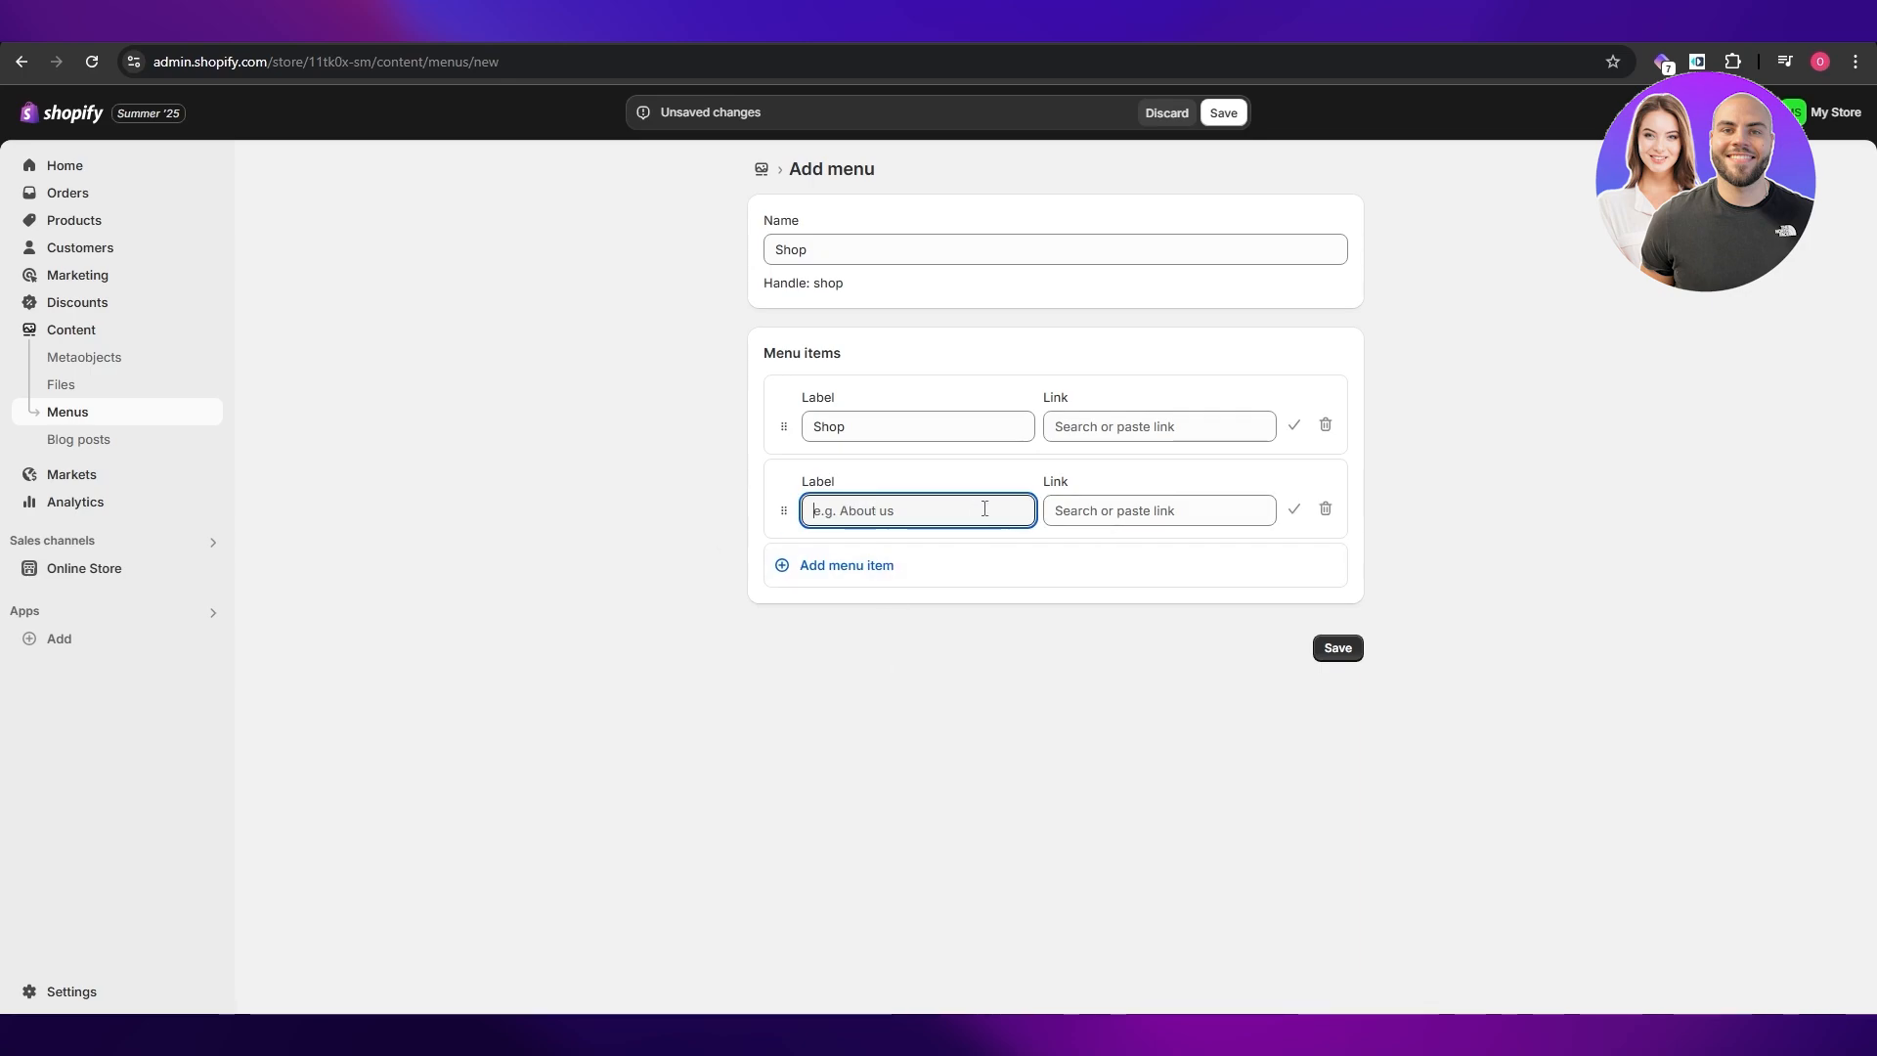
click(839, 430)
click(1051, 435)
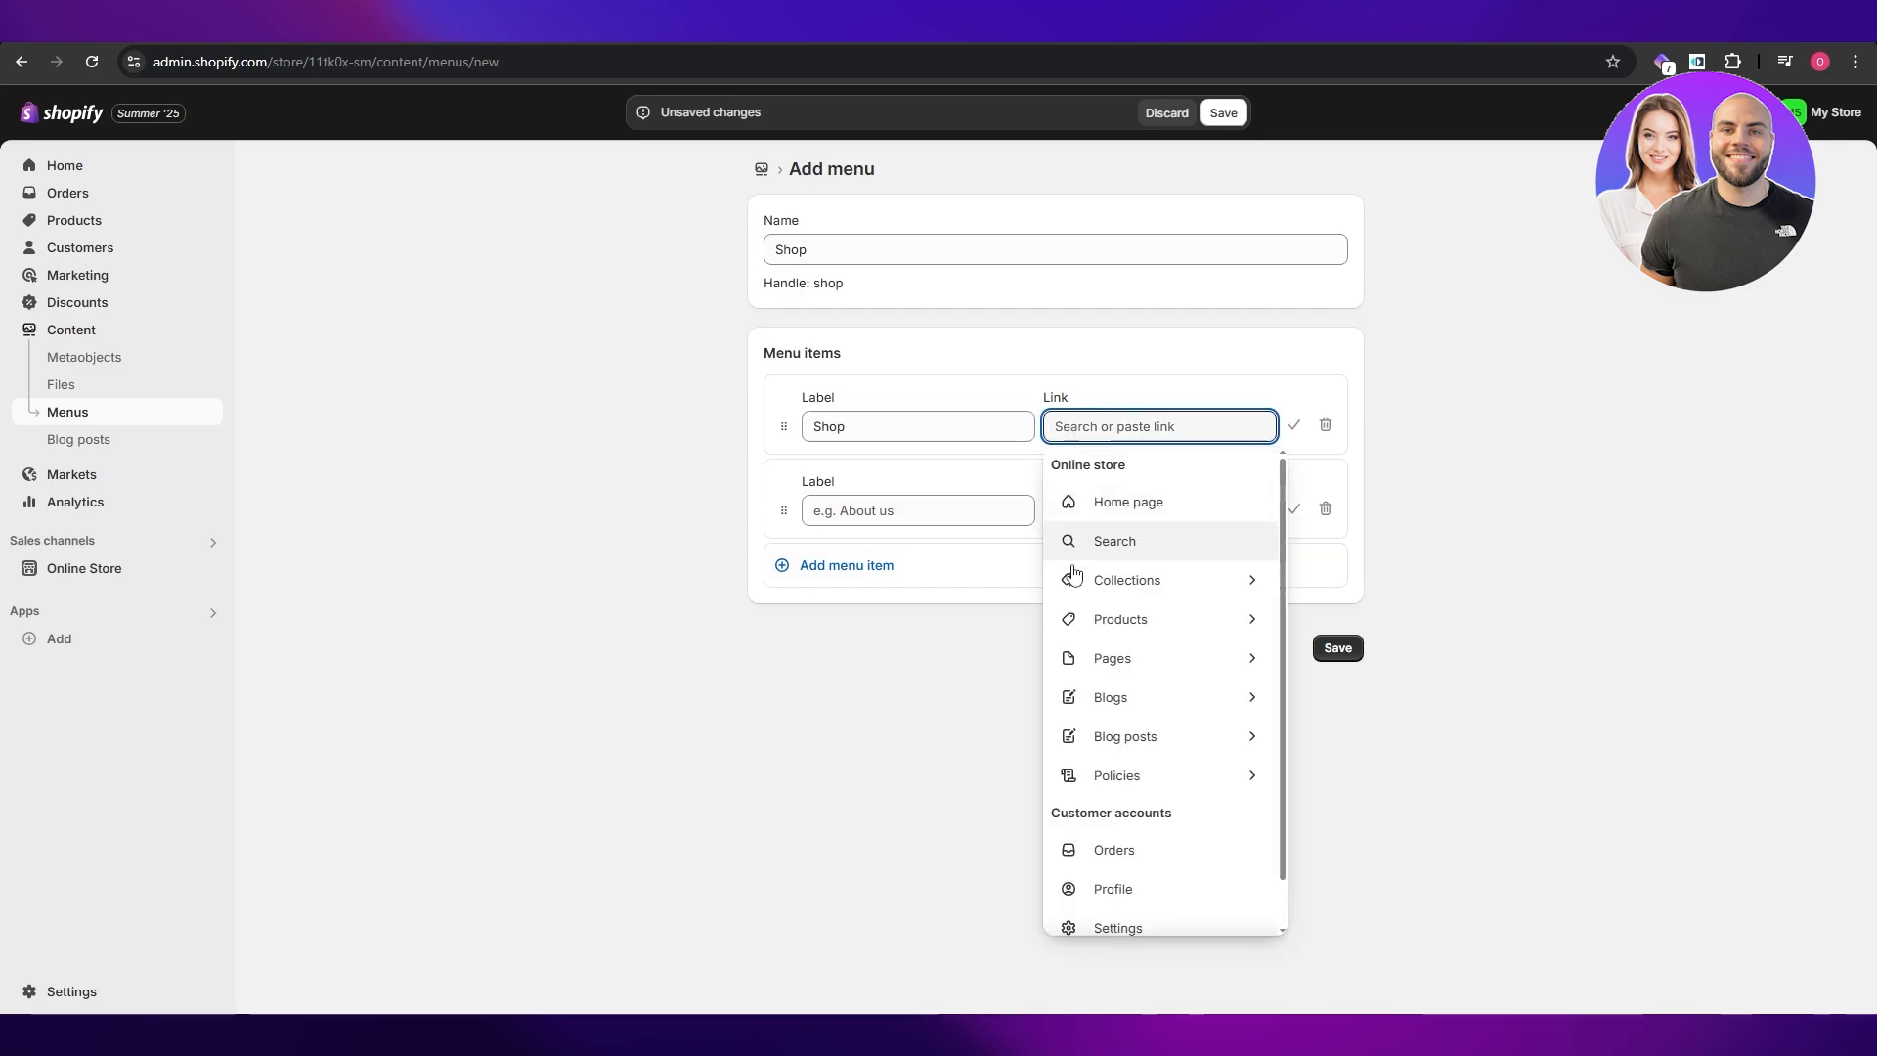
click(1097, 618)
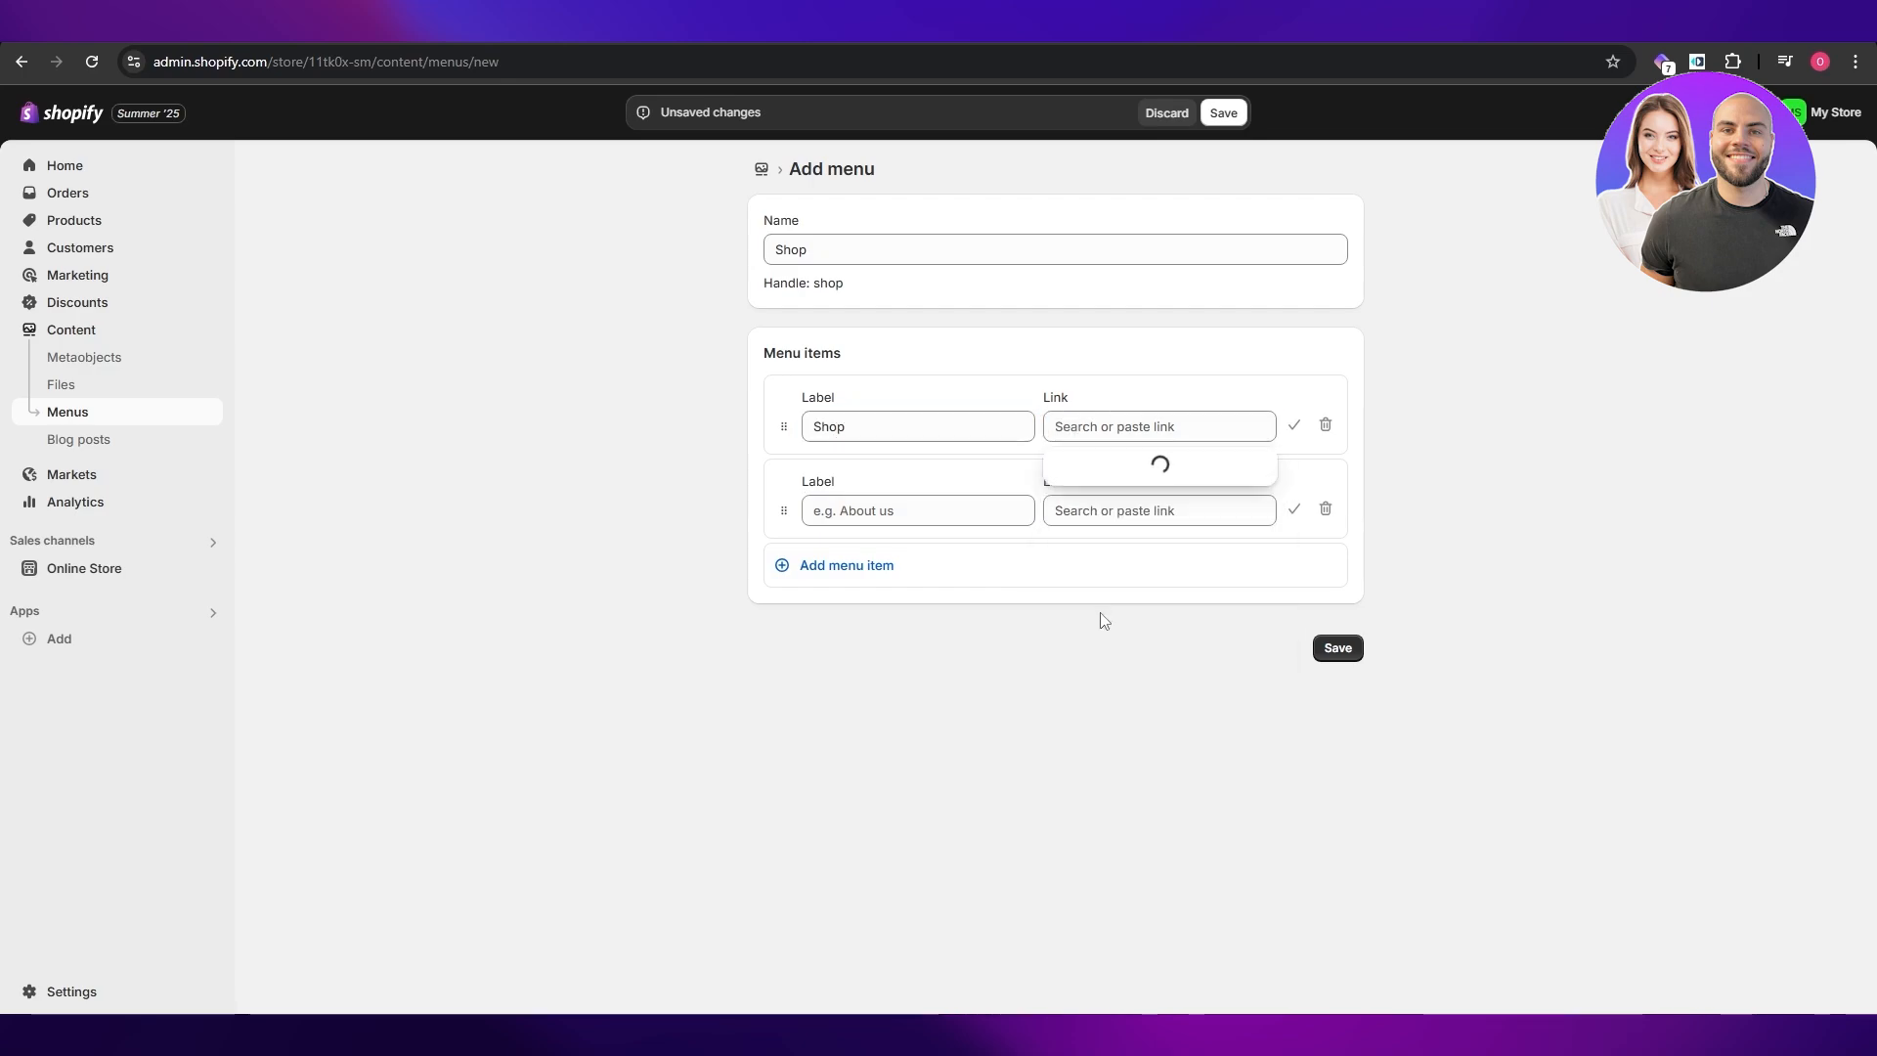
click(1161, 504)
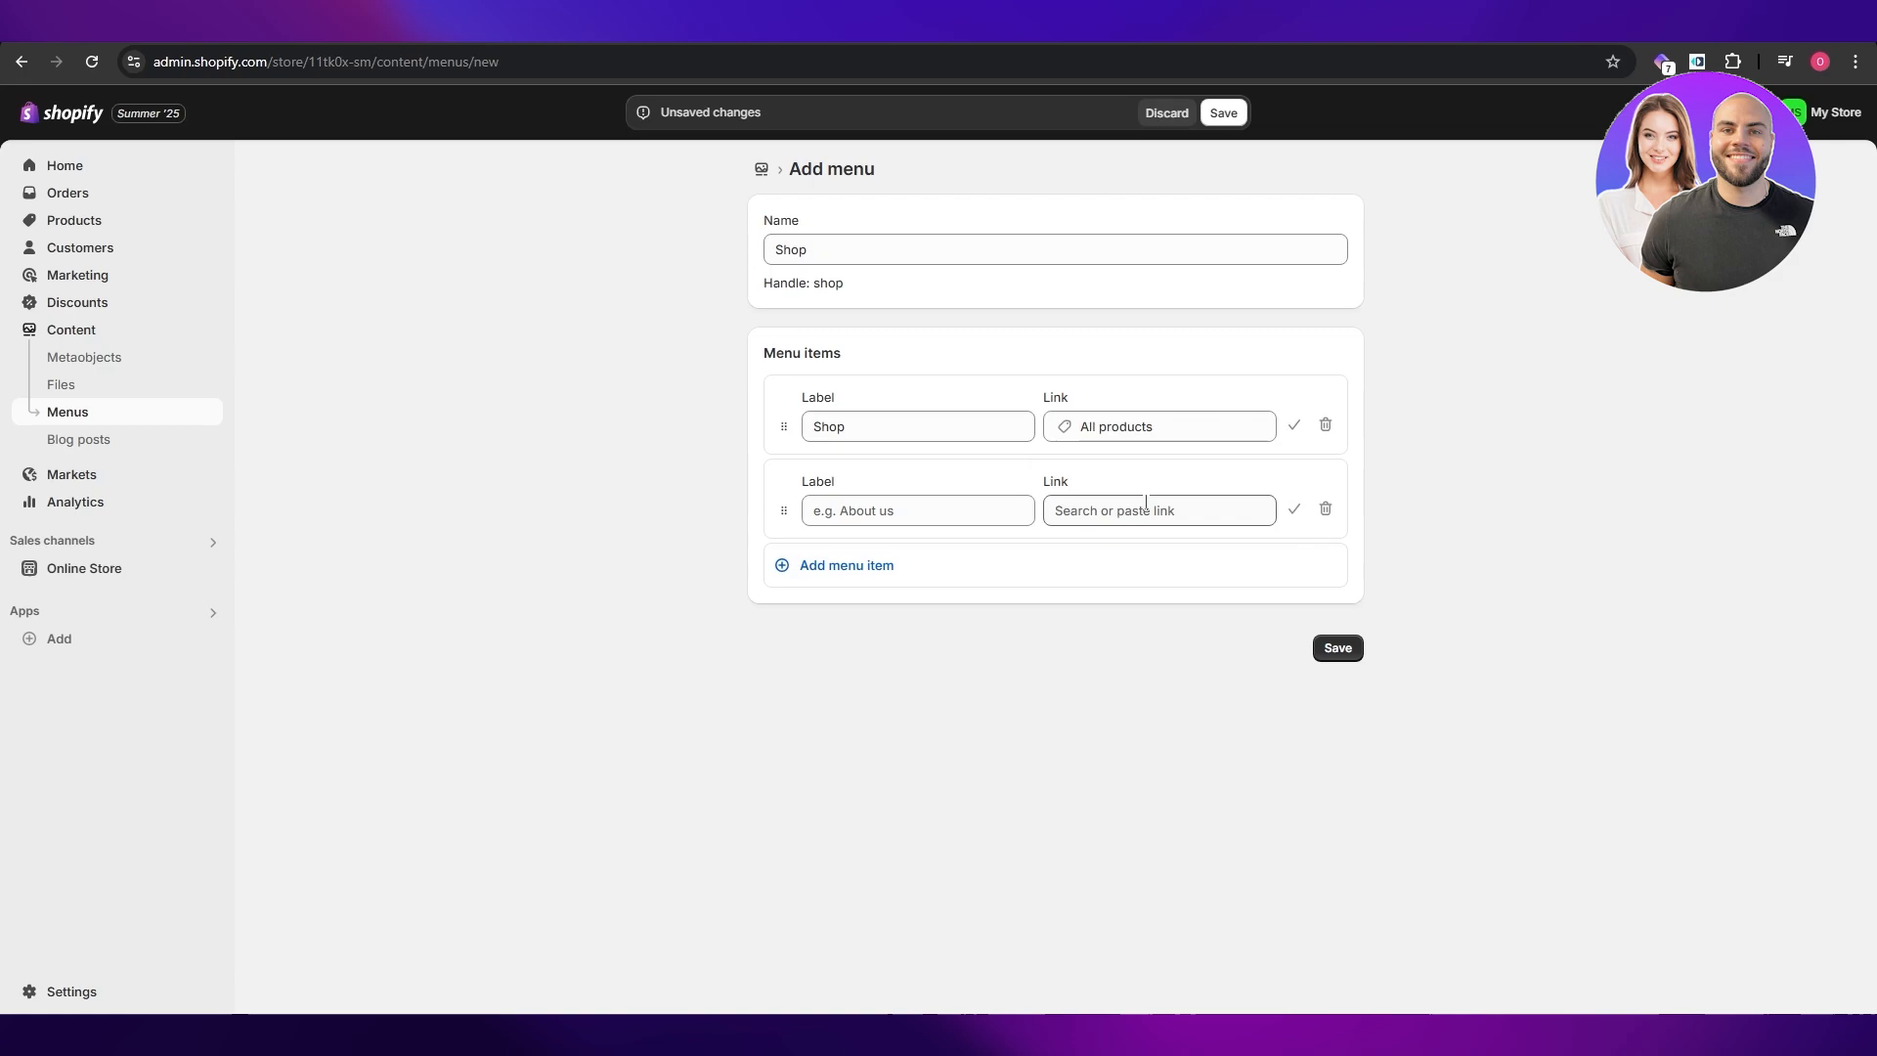
Label the second menu item Men and add a third item labelled Women
click(823, 500)
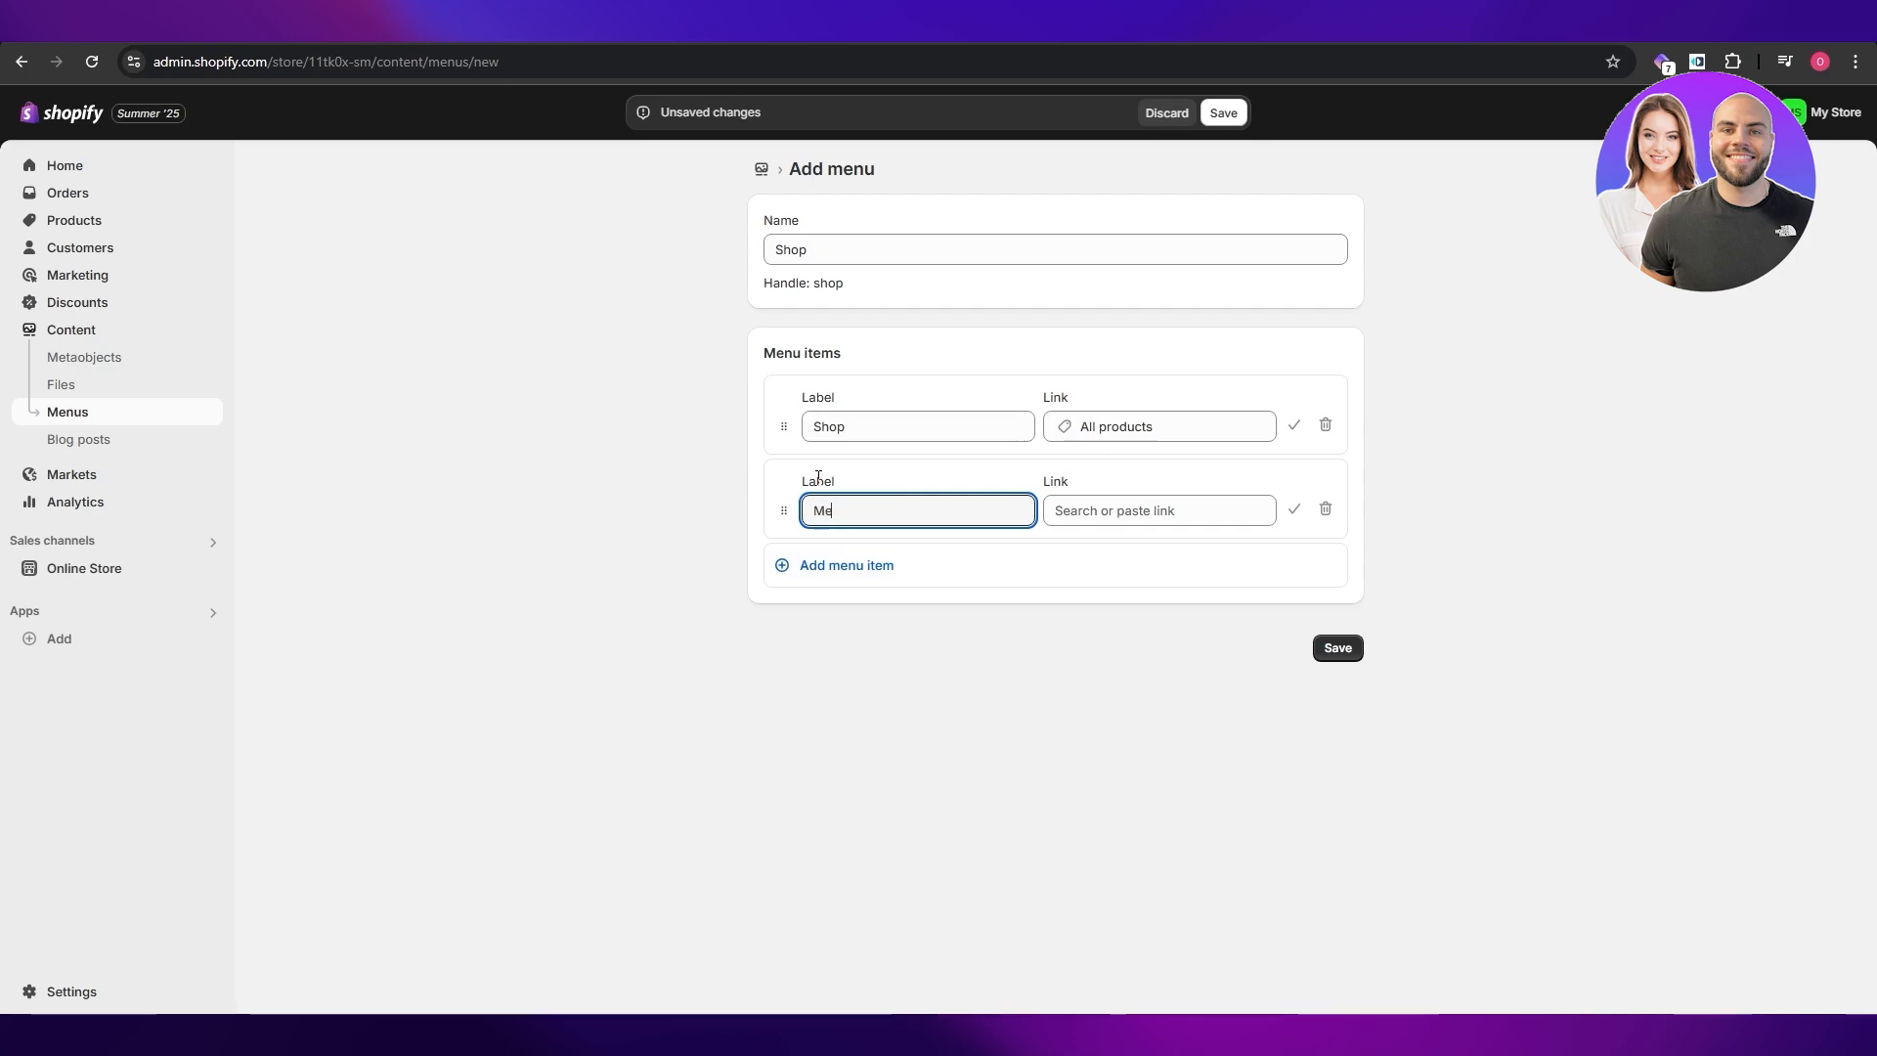
text(n)
click(812, 567)
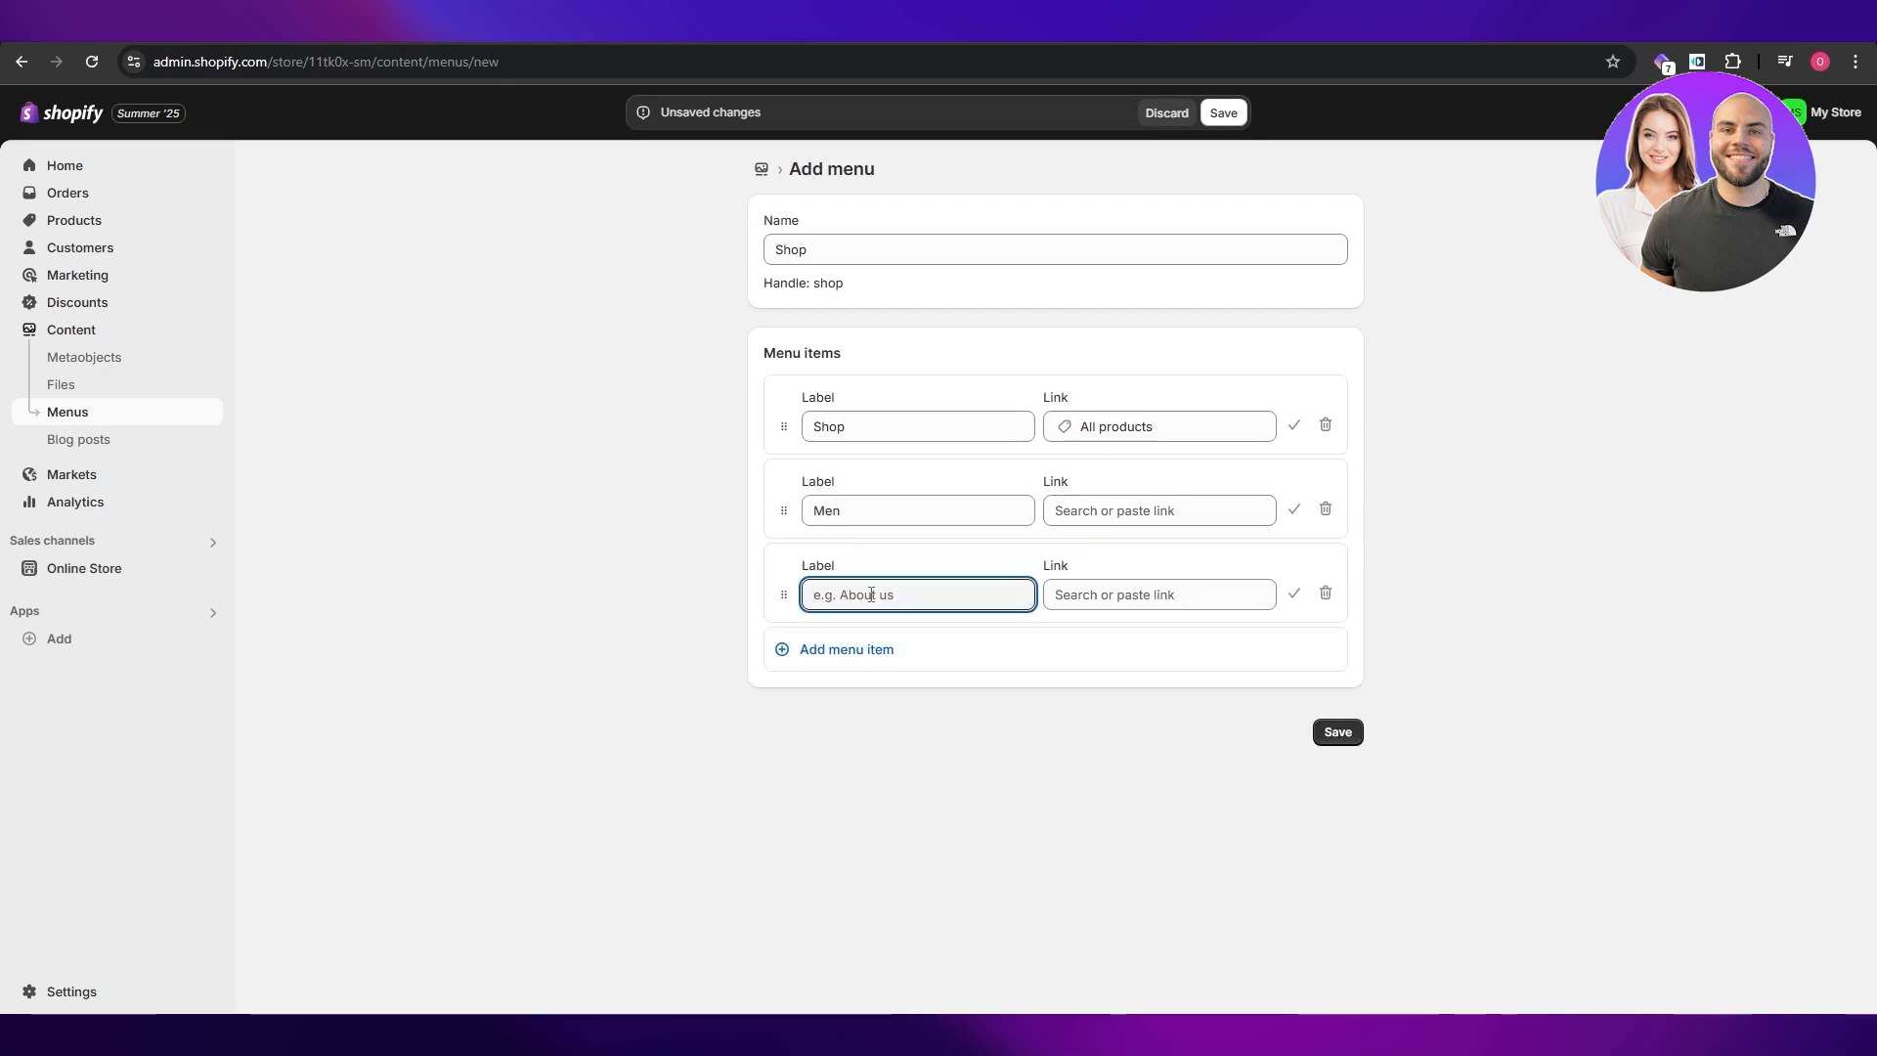
text(Wemen)
Look through the collections available as a link for the Men item and try to save the Shop menu
click(1160, 510)
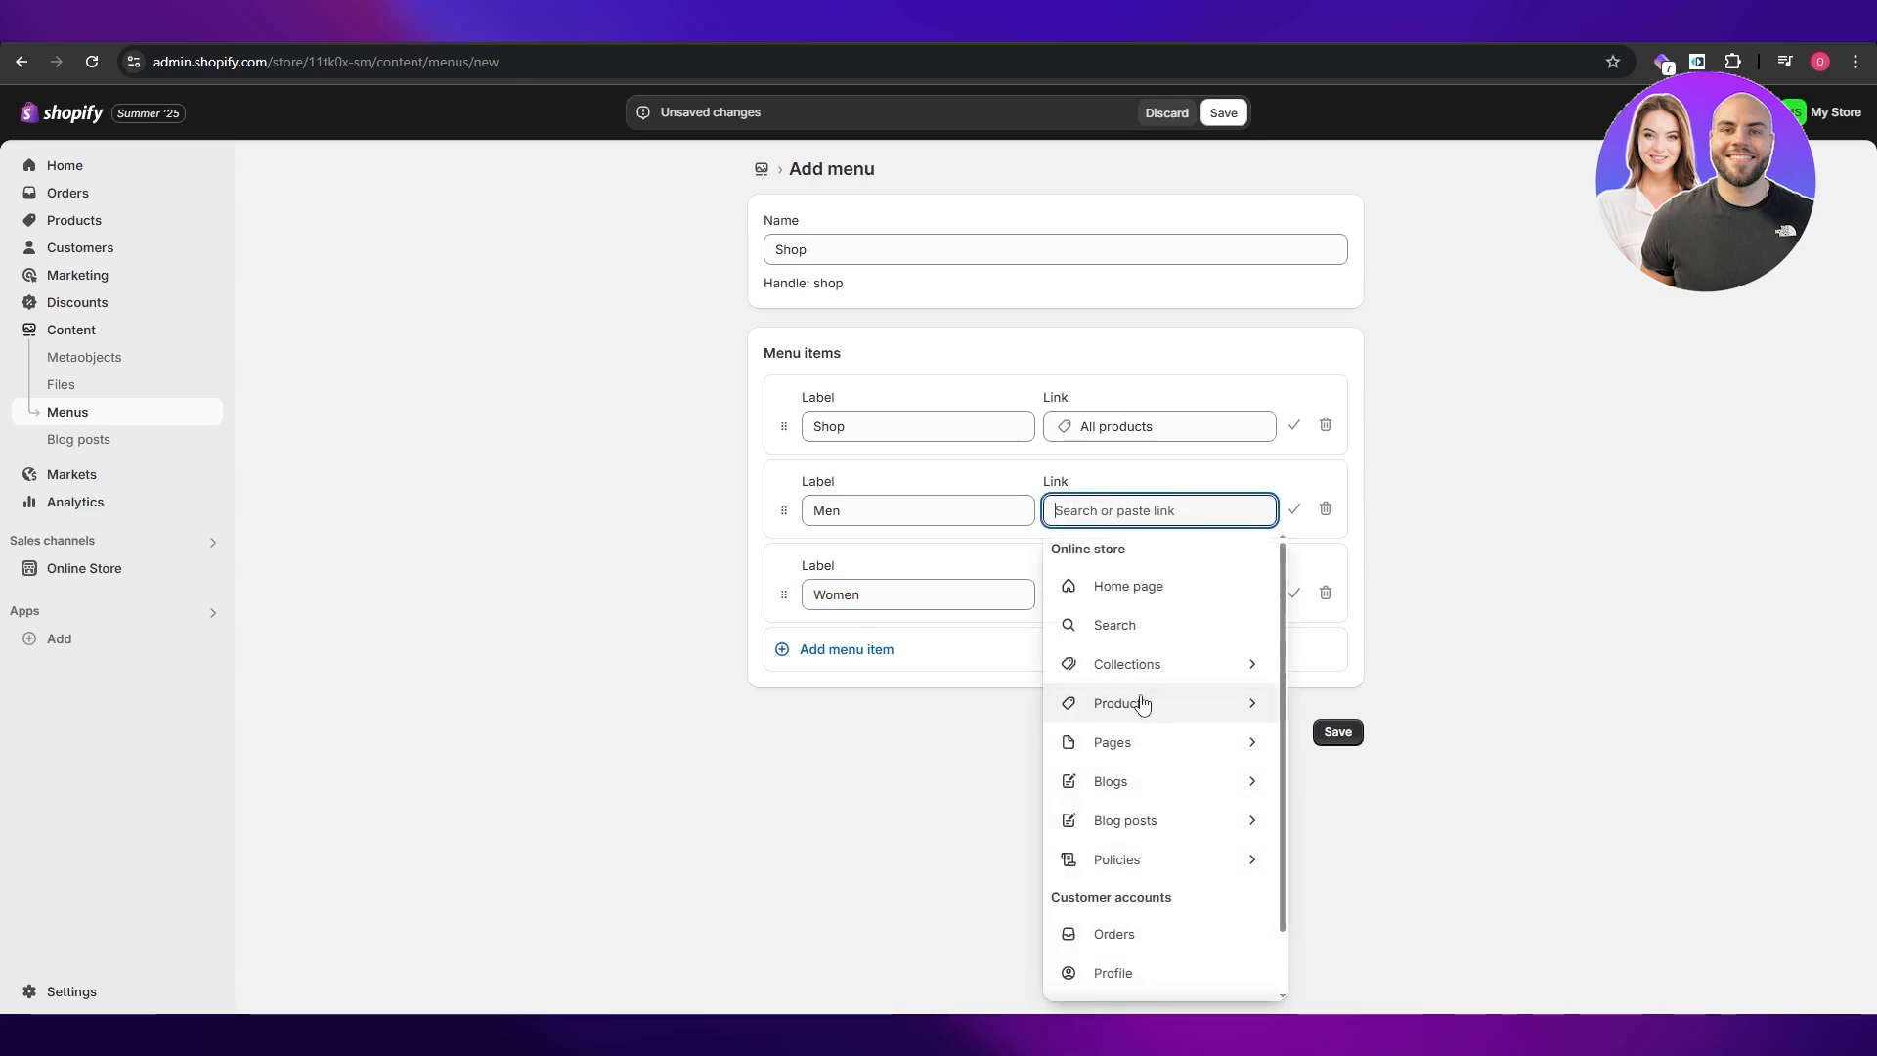
click(1154, 668)
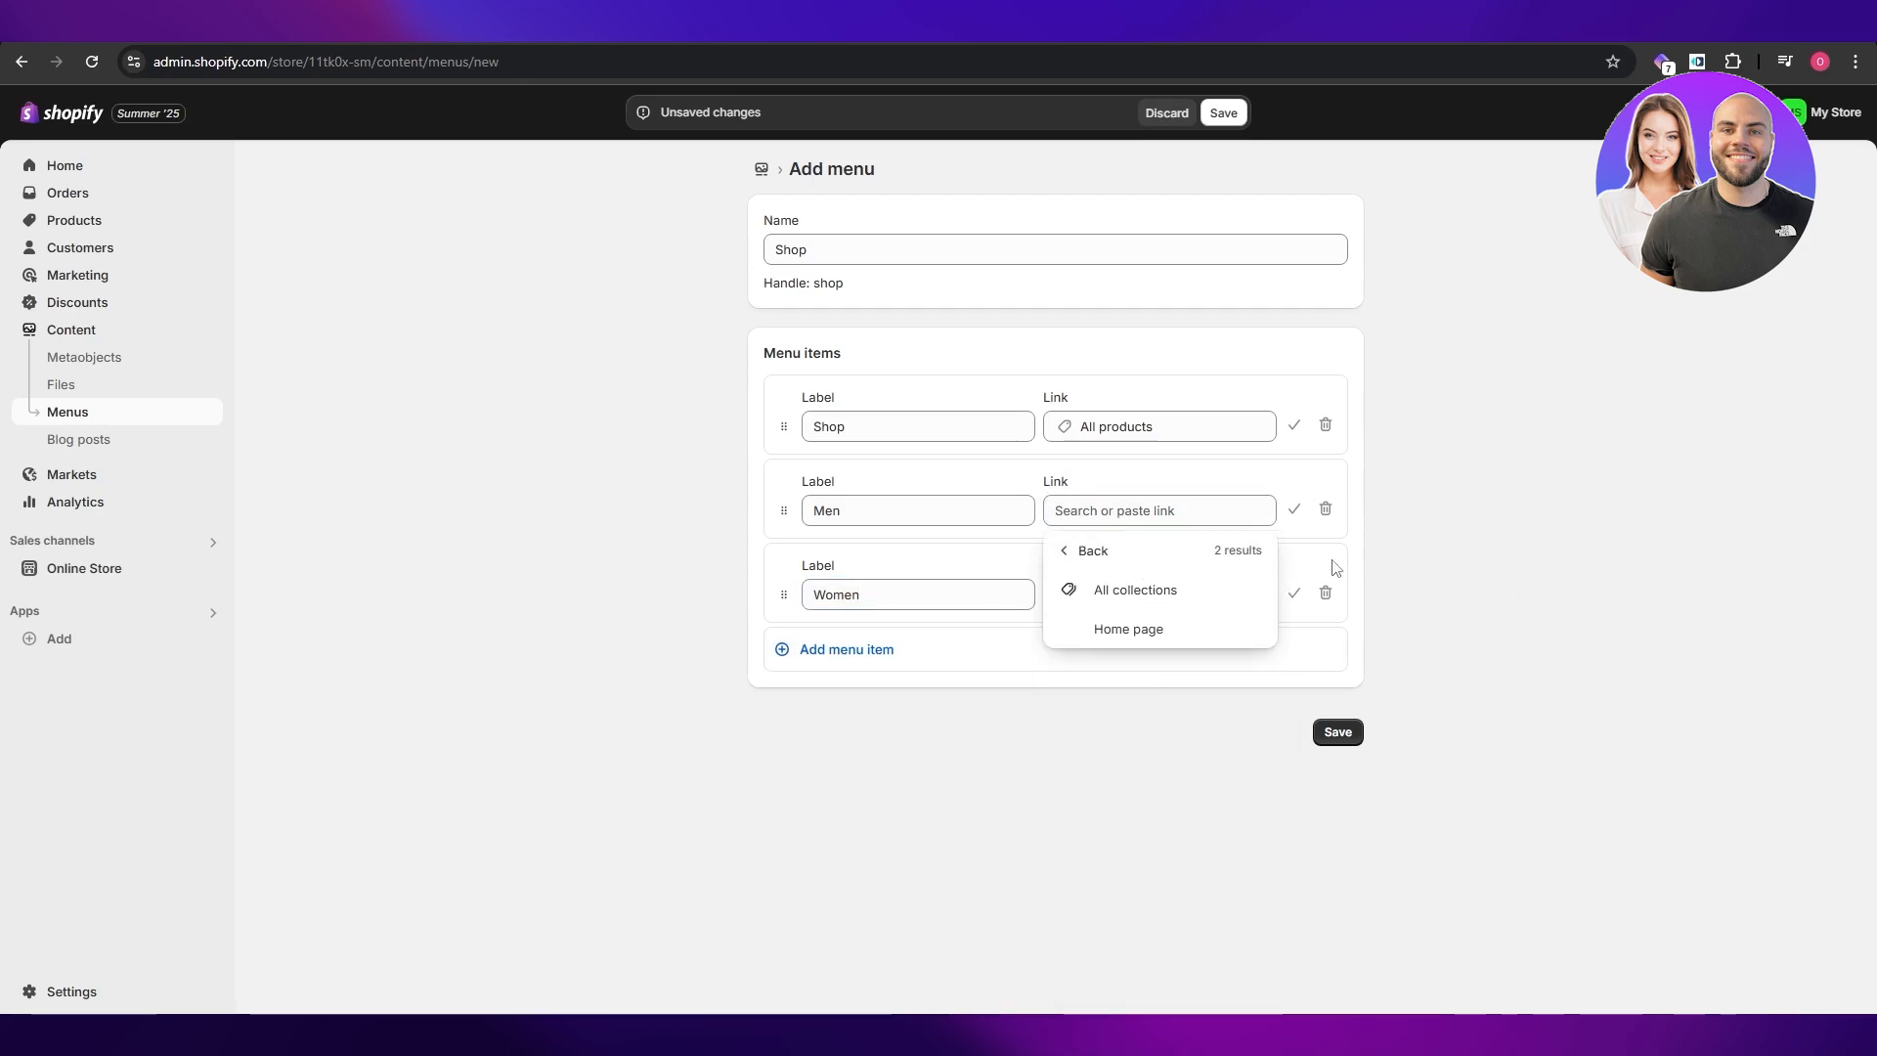
click(1099, 725)
click(1348, 744)
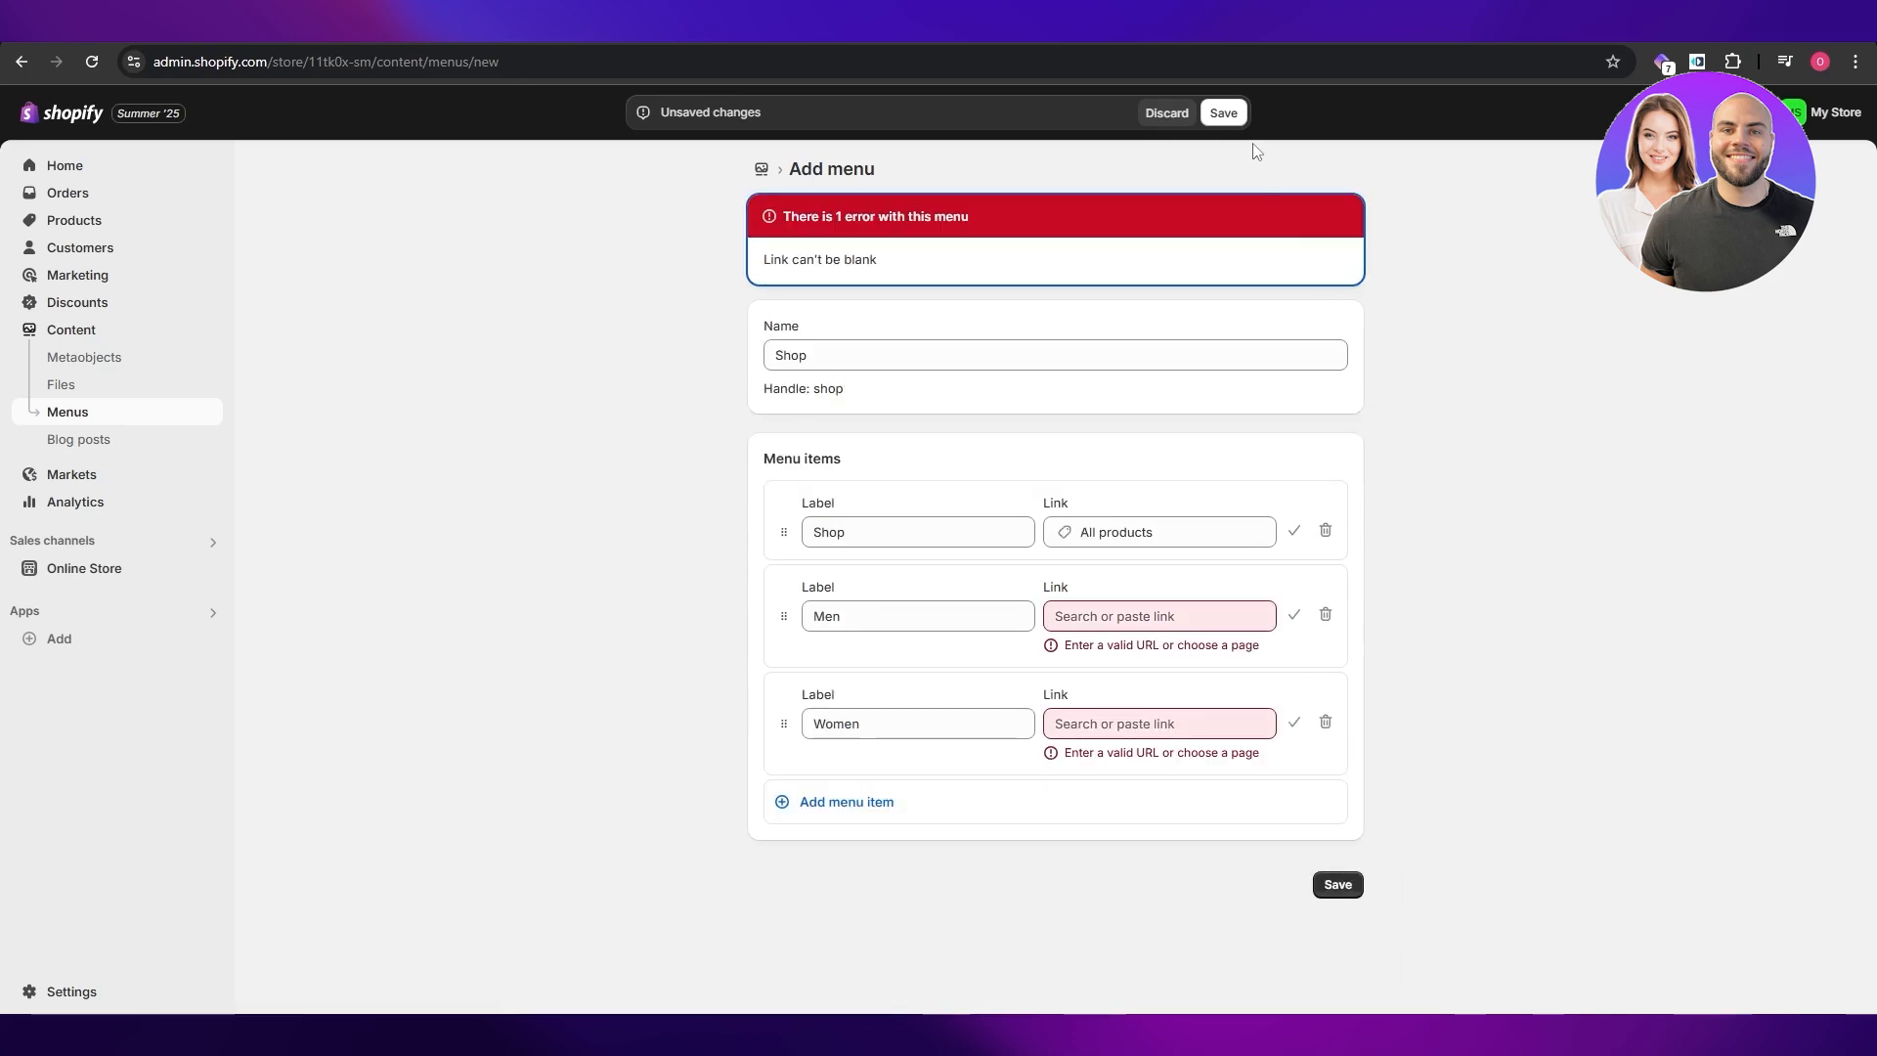
Start a new product collection titled Mens with the Manual collection type
click(75, 221)
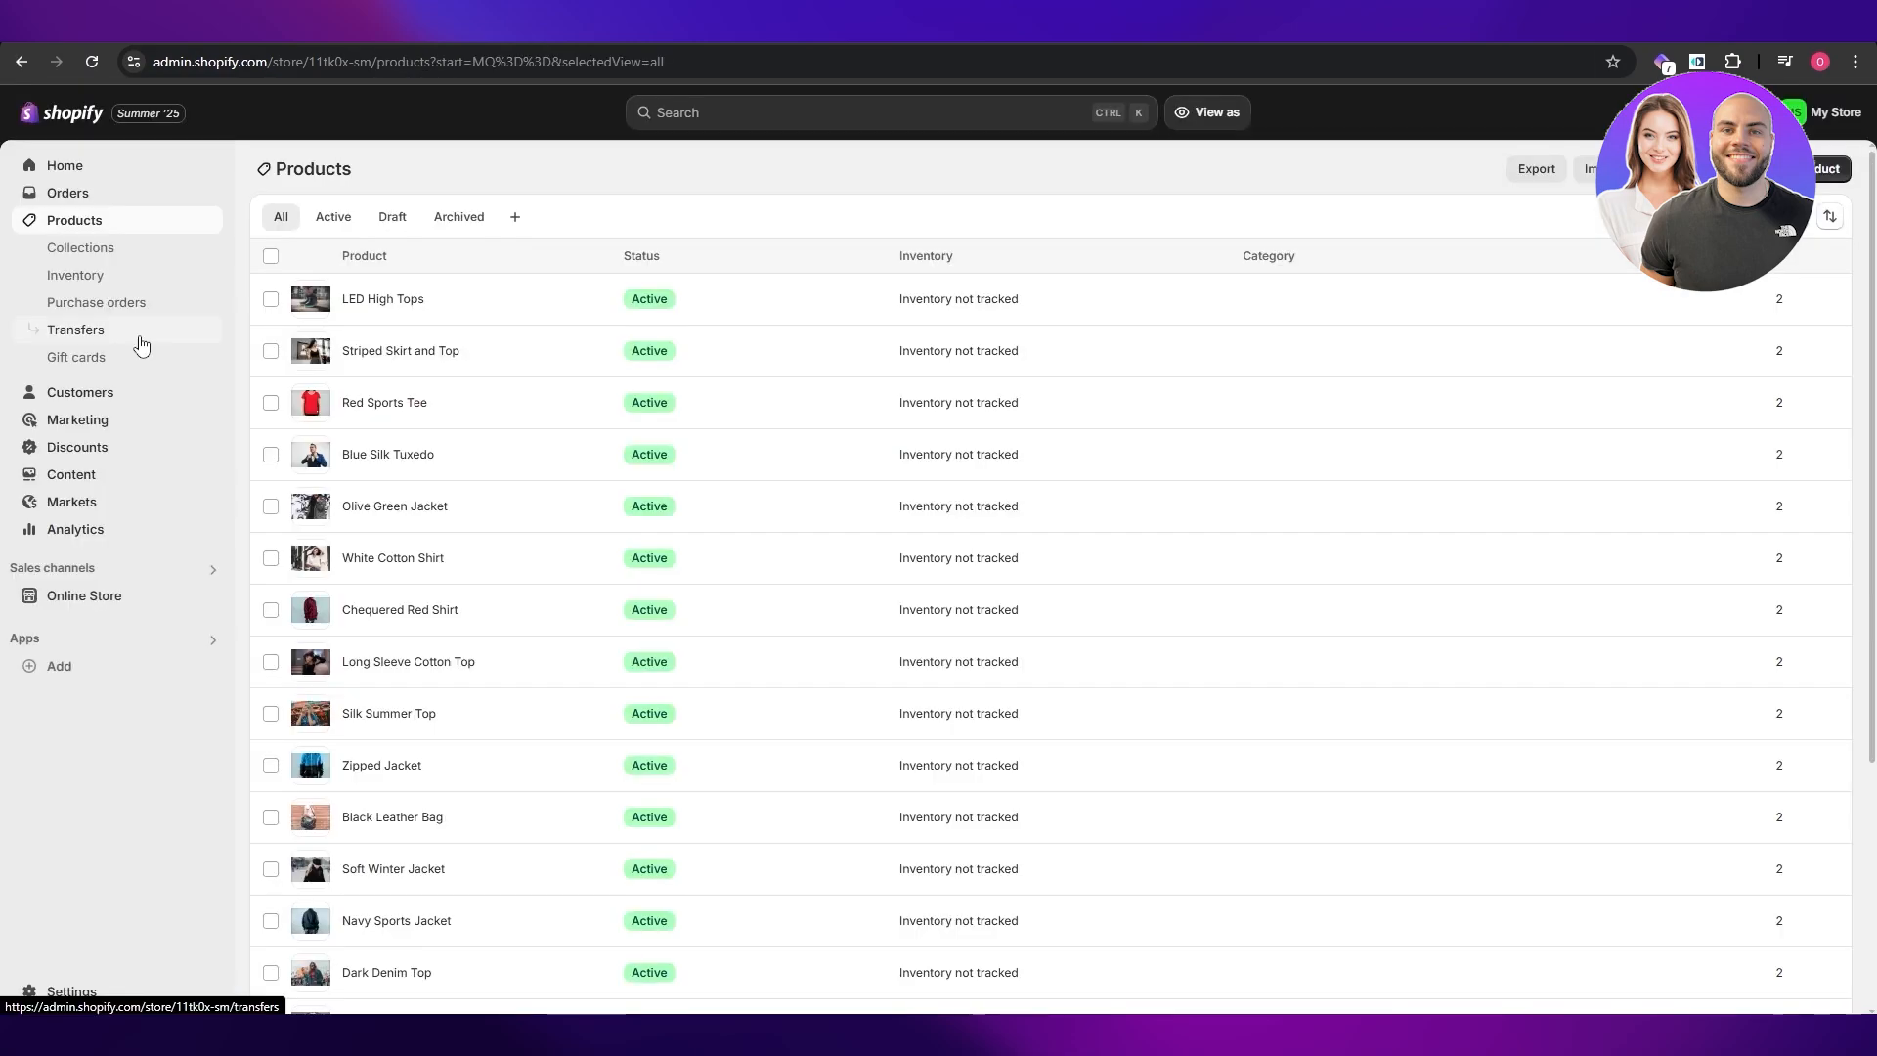
click(127, 258)
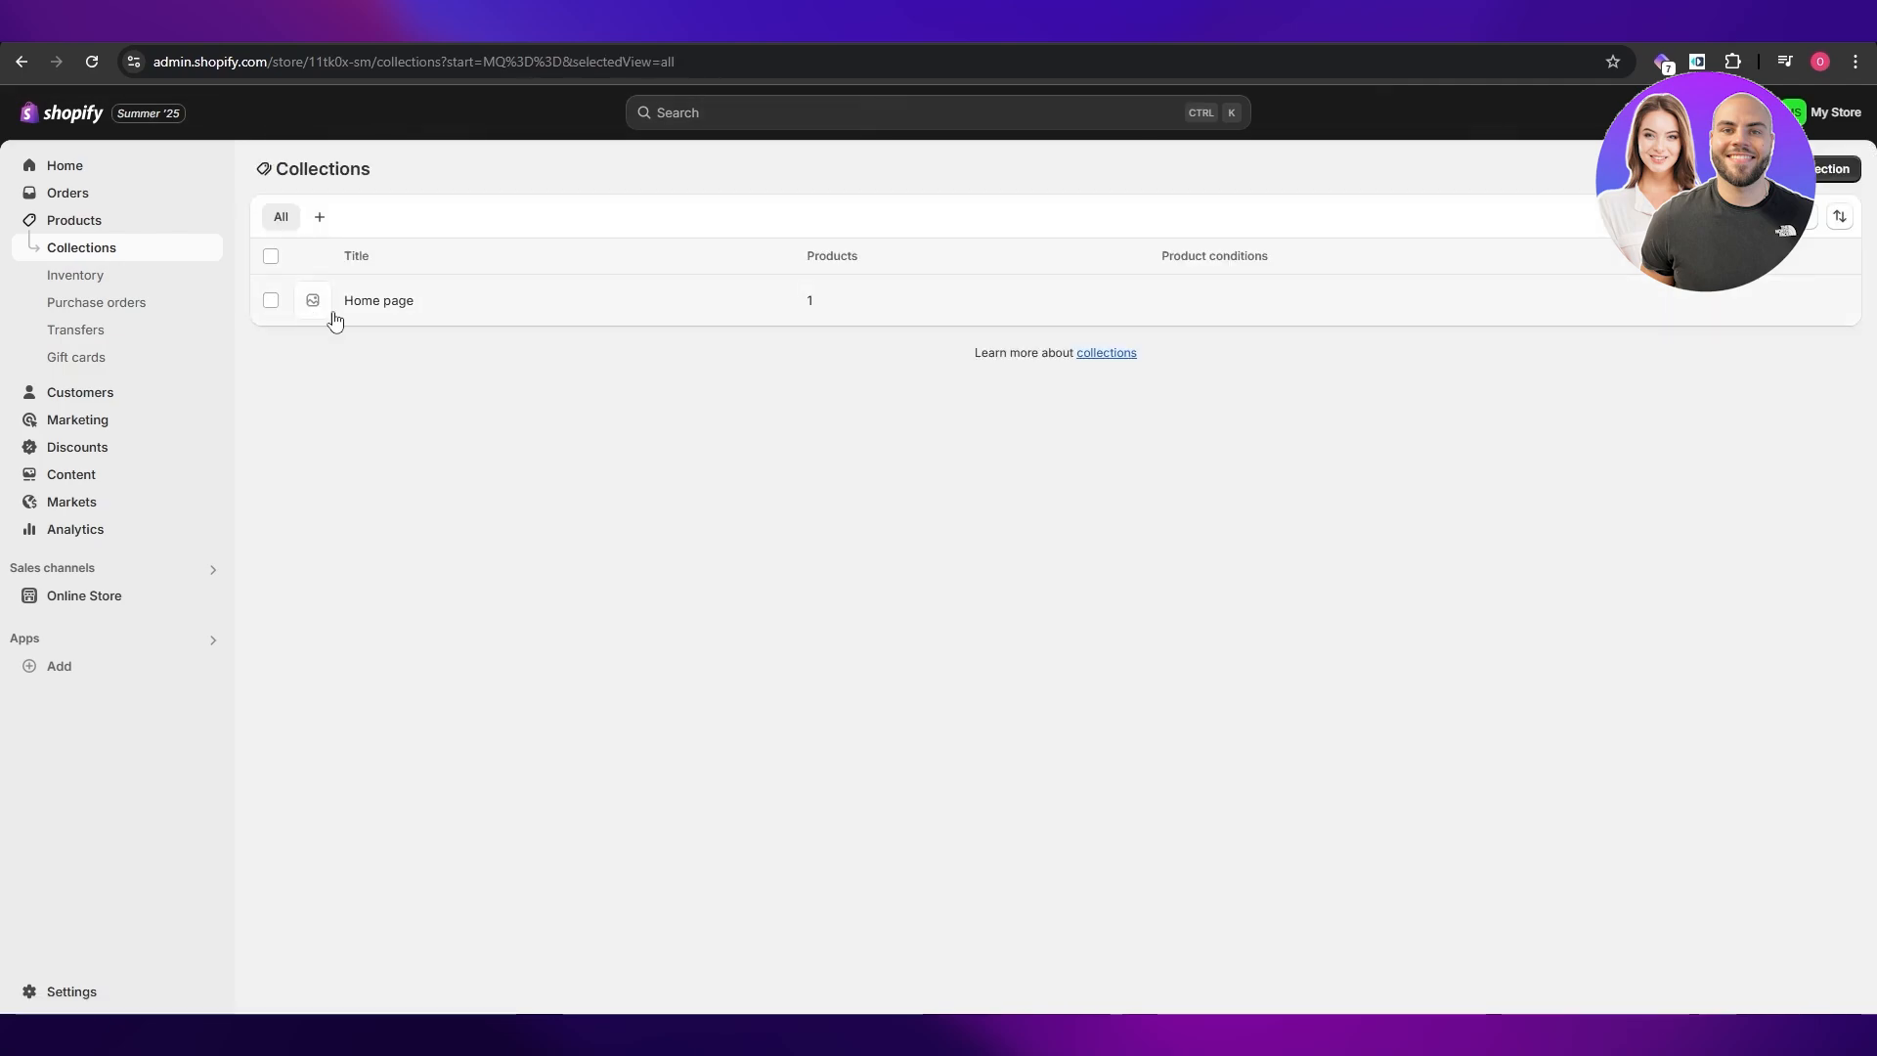
click(1825, 168)
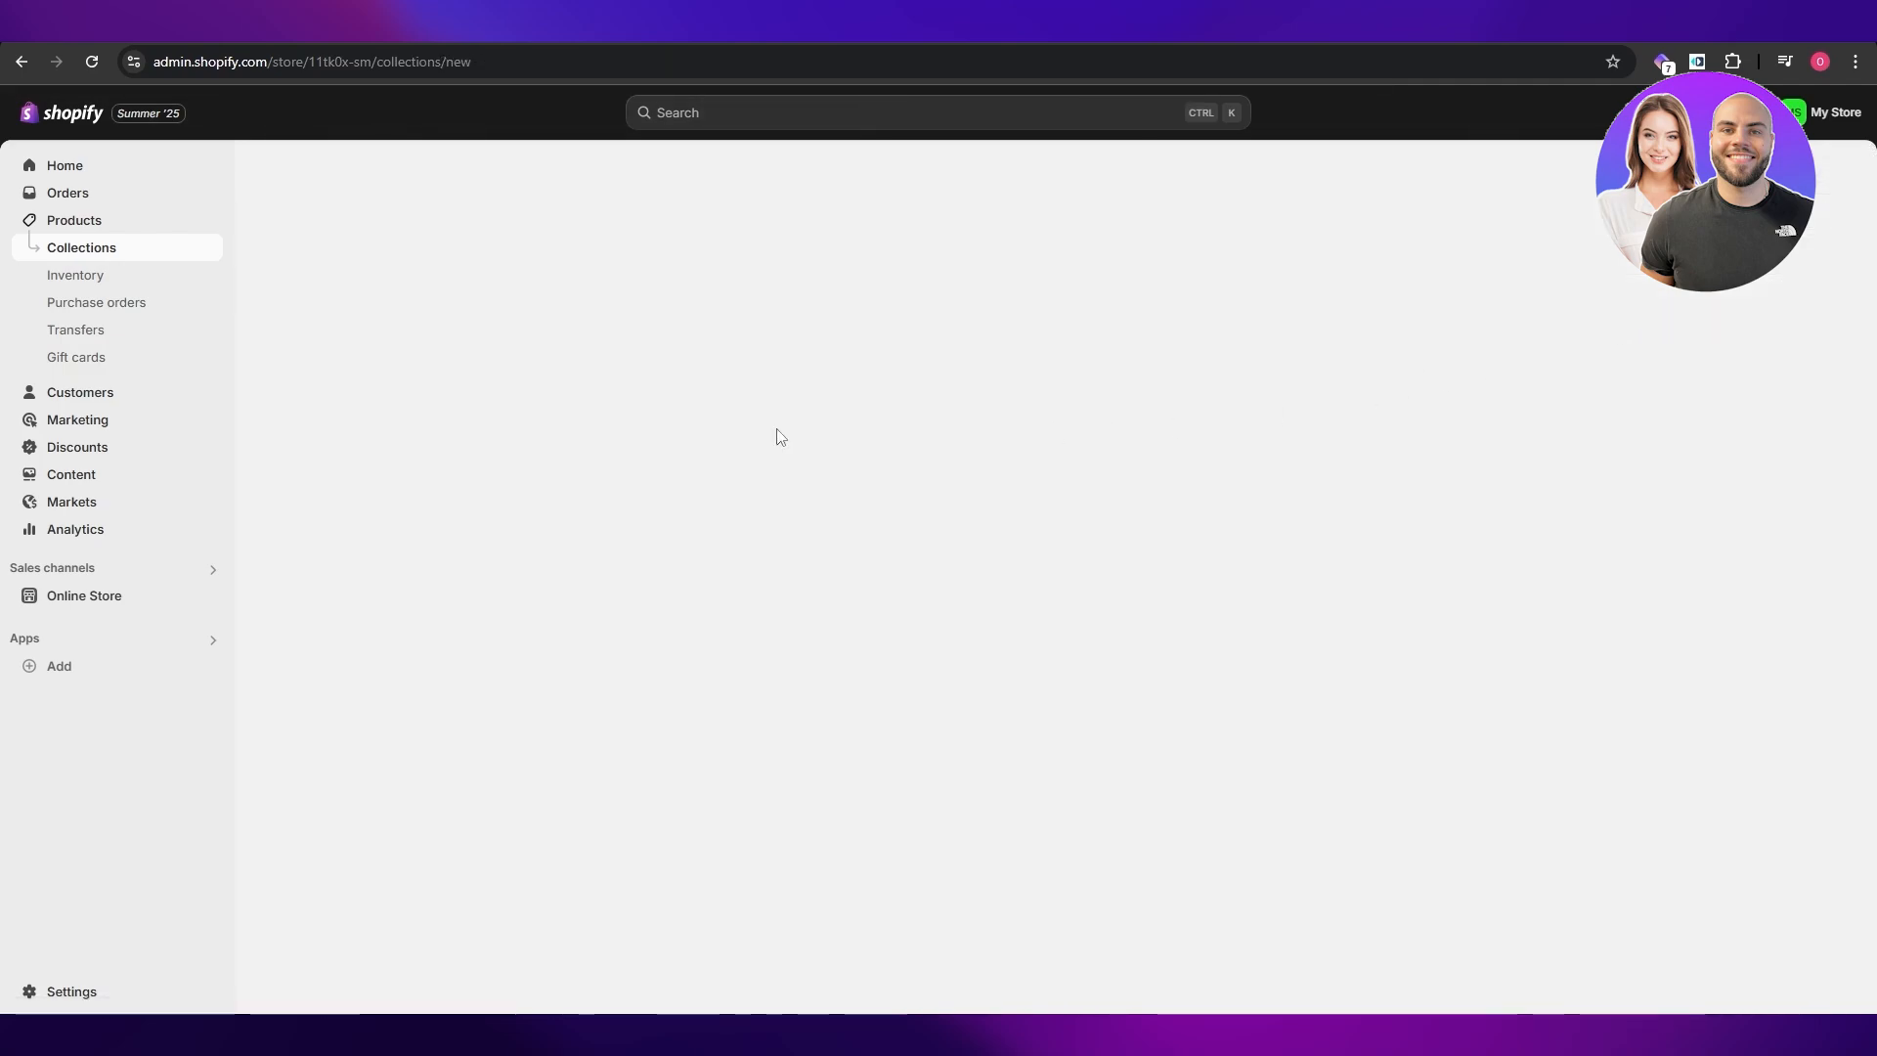
click(715, 251)
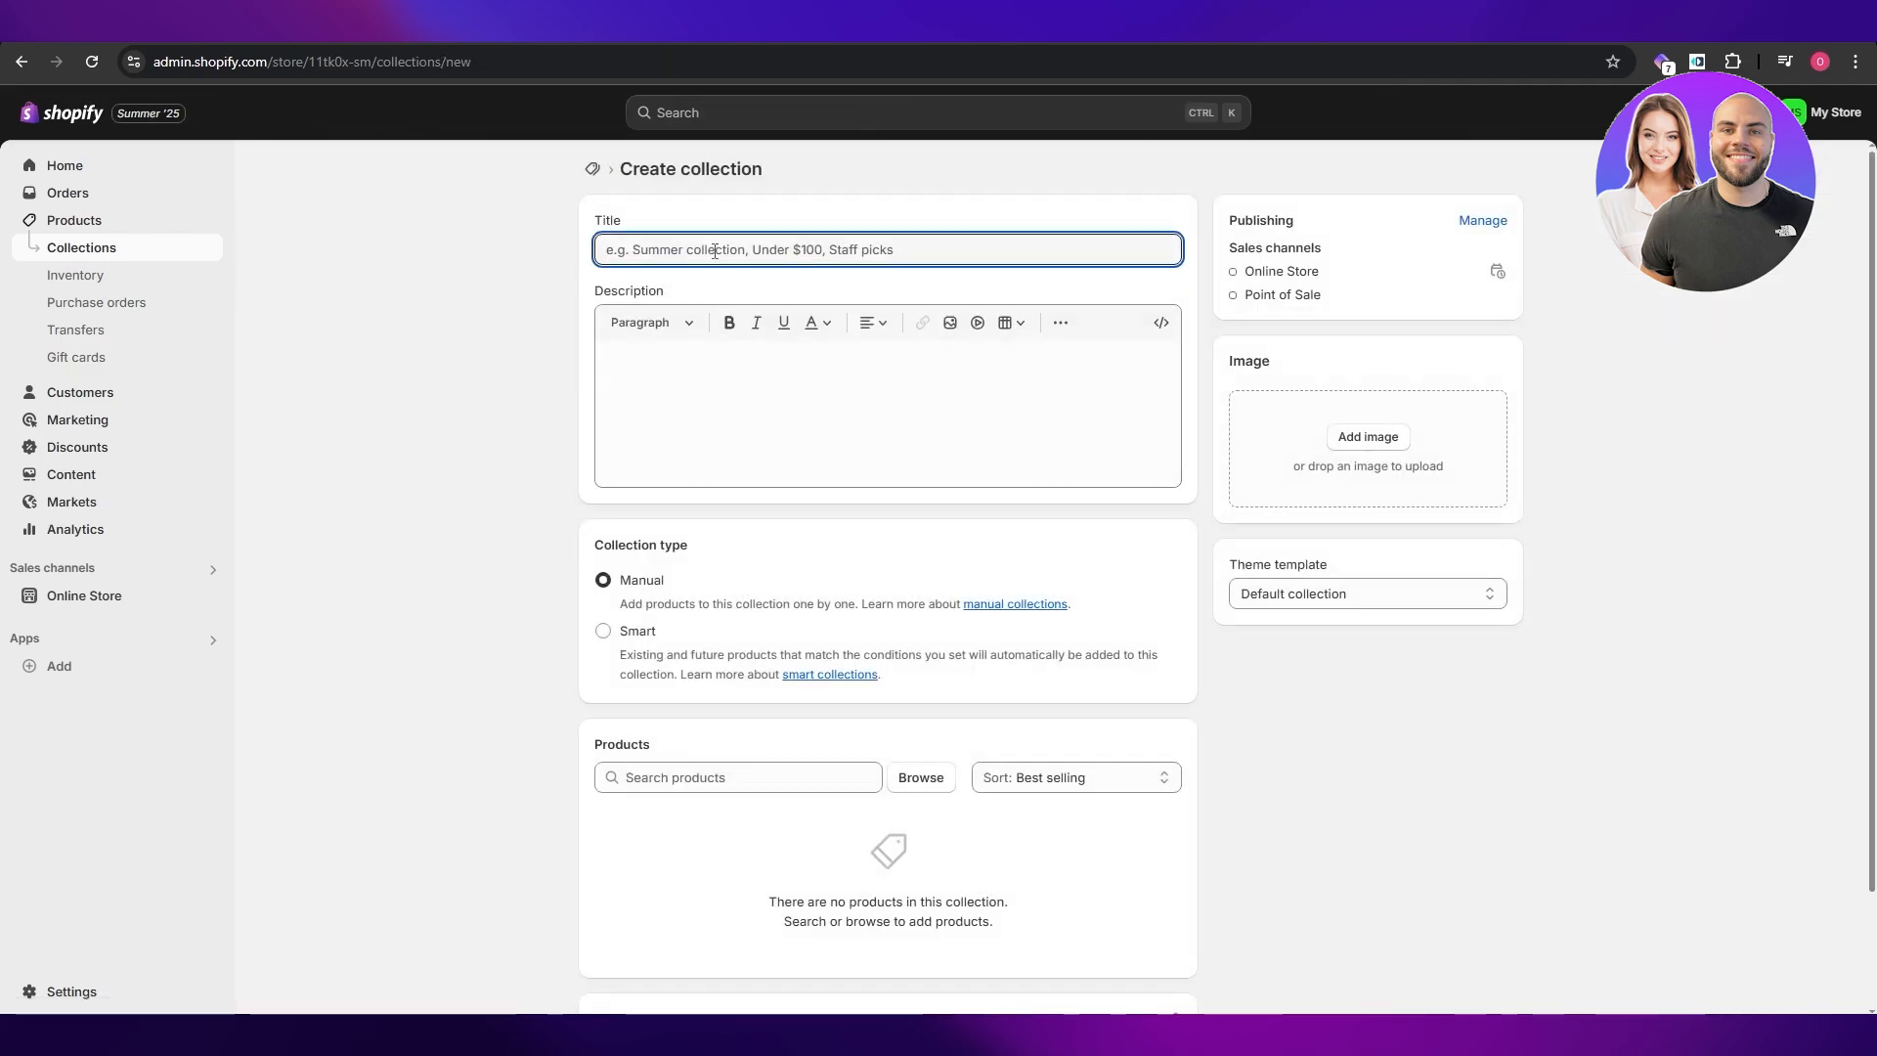
text(Mens)
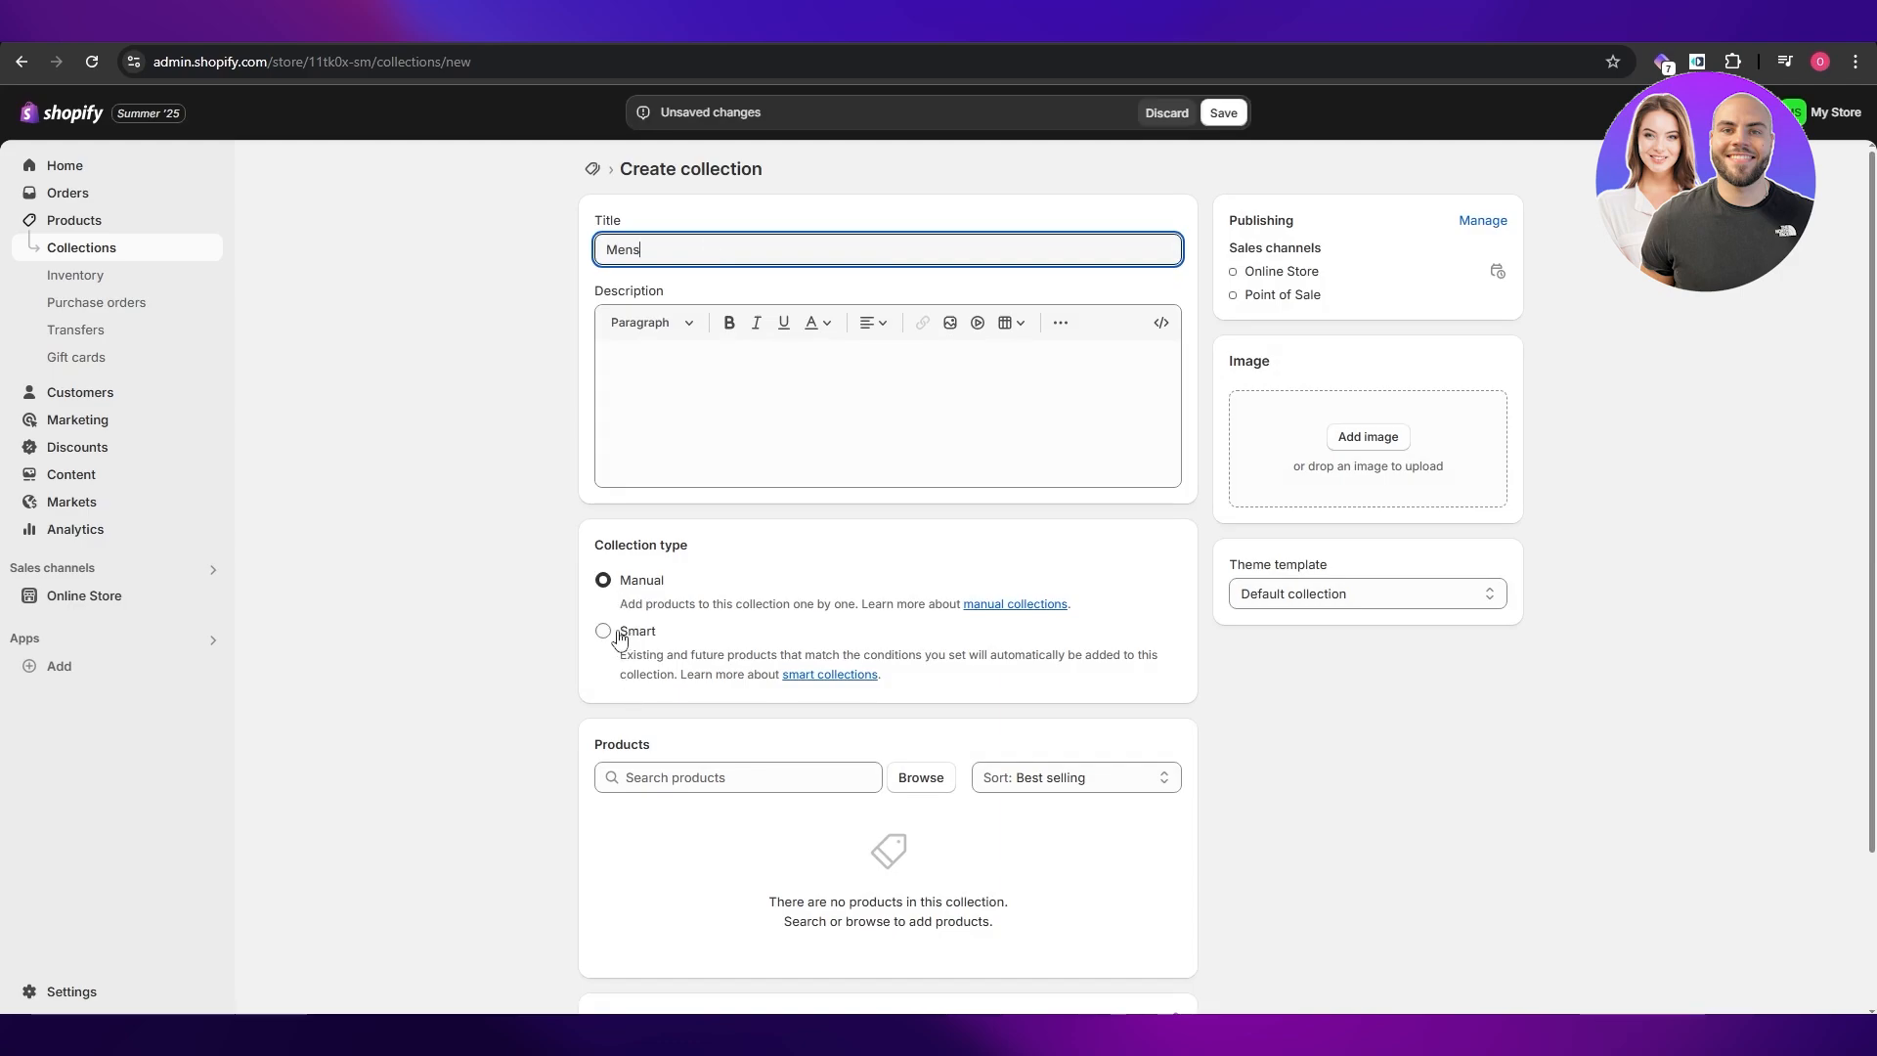
click(619, 635)
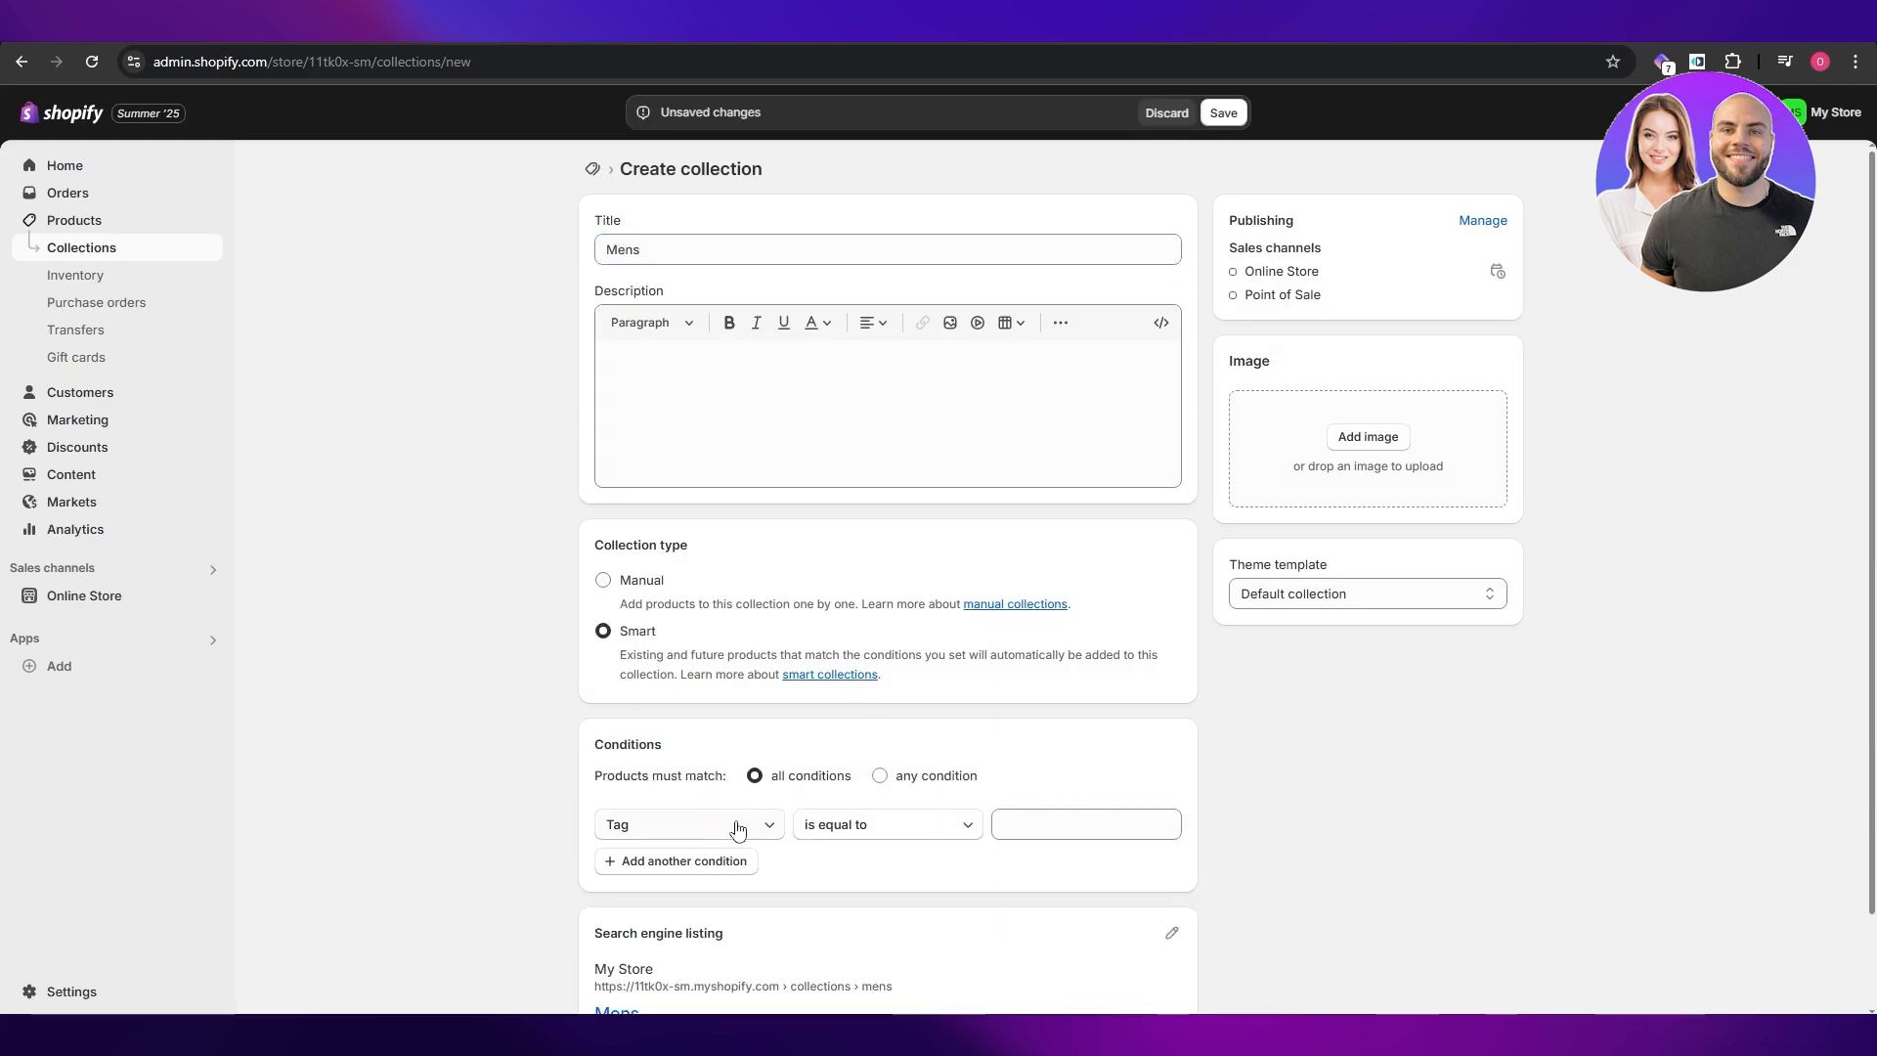
click(632, 585)
scroll(783, 616, down, 2)
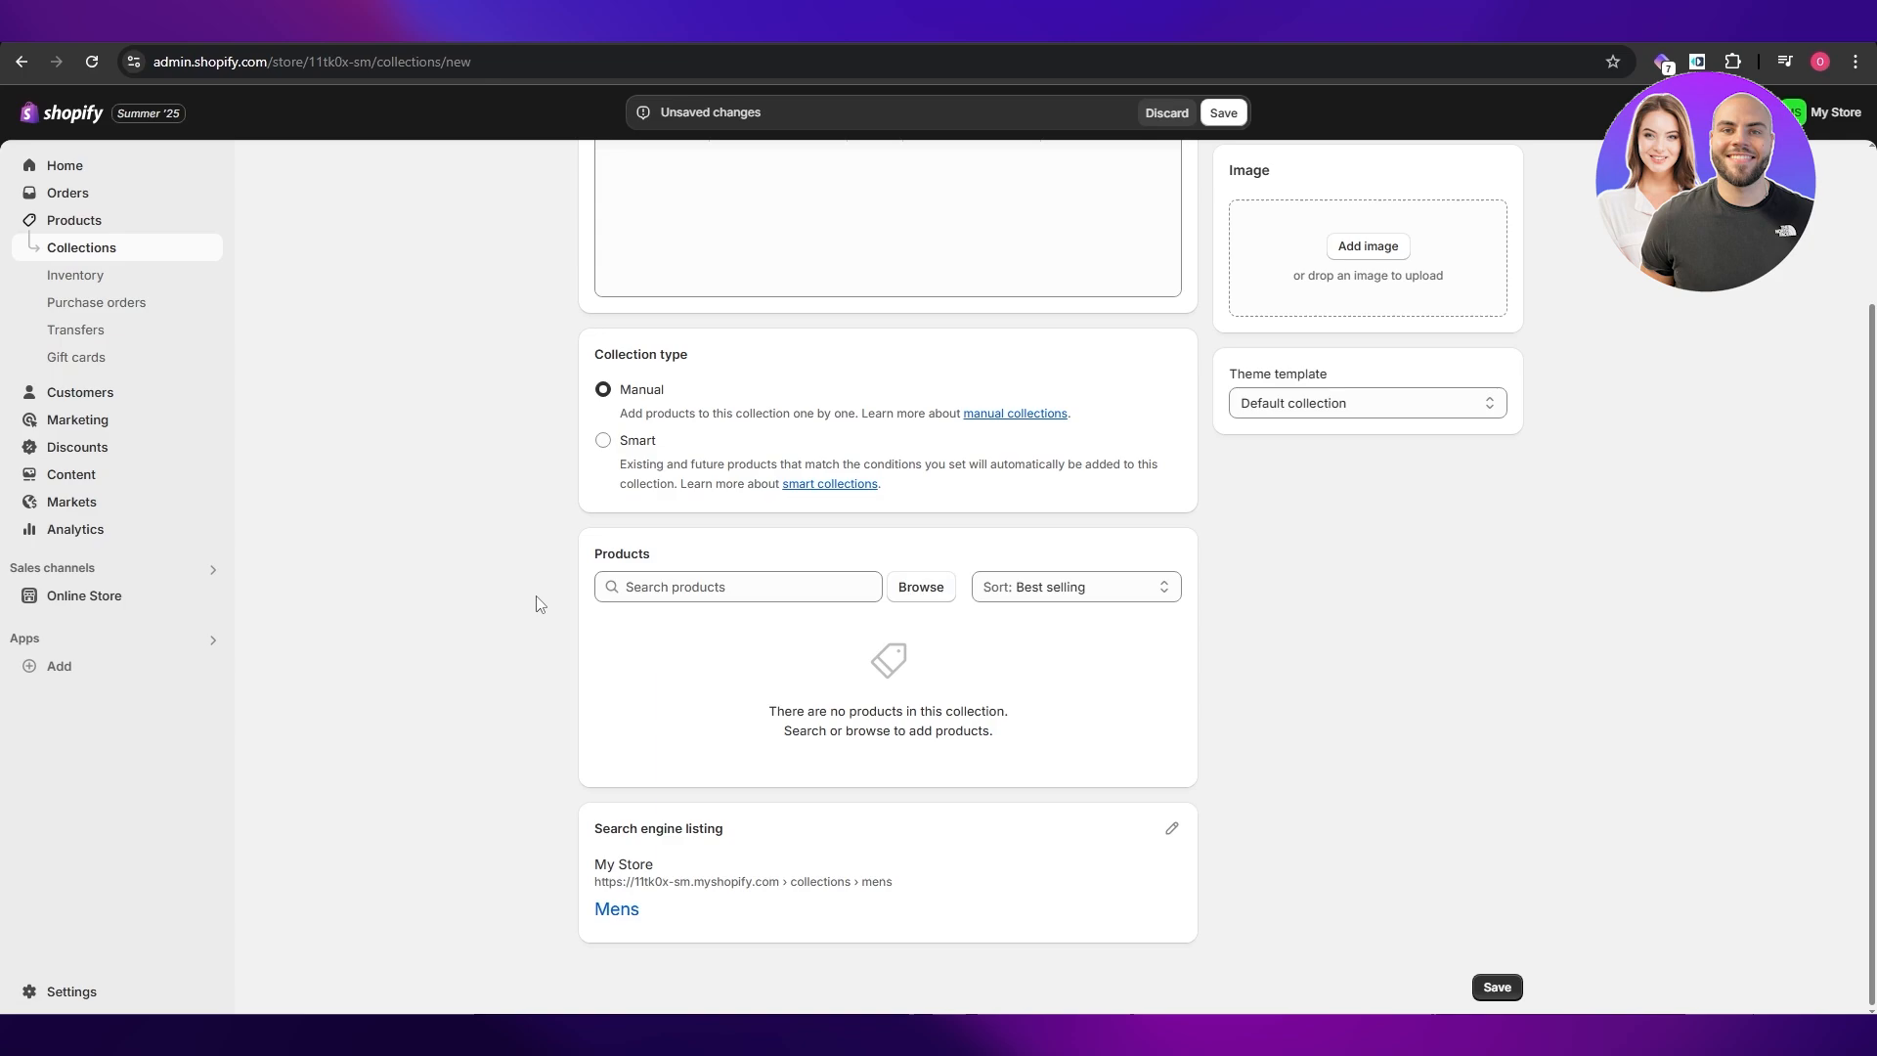
Add products including Blue Silk Tuxedo, Chequered Red Shirt, LED High Tops, Navy Sports Jacket and Zipped Jacket to the collection and save it
click(921, 586)
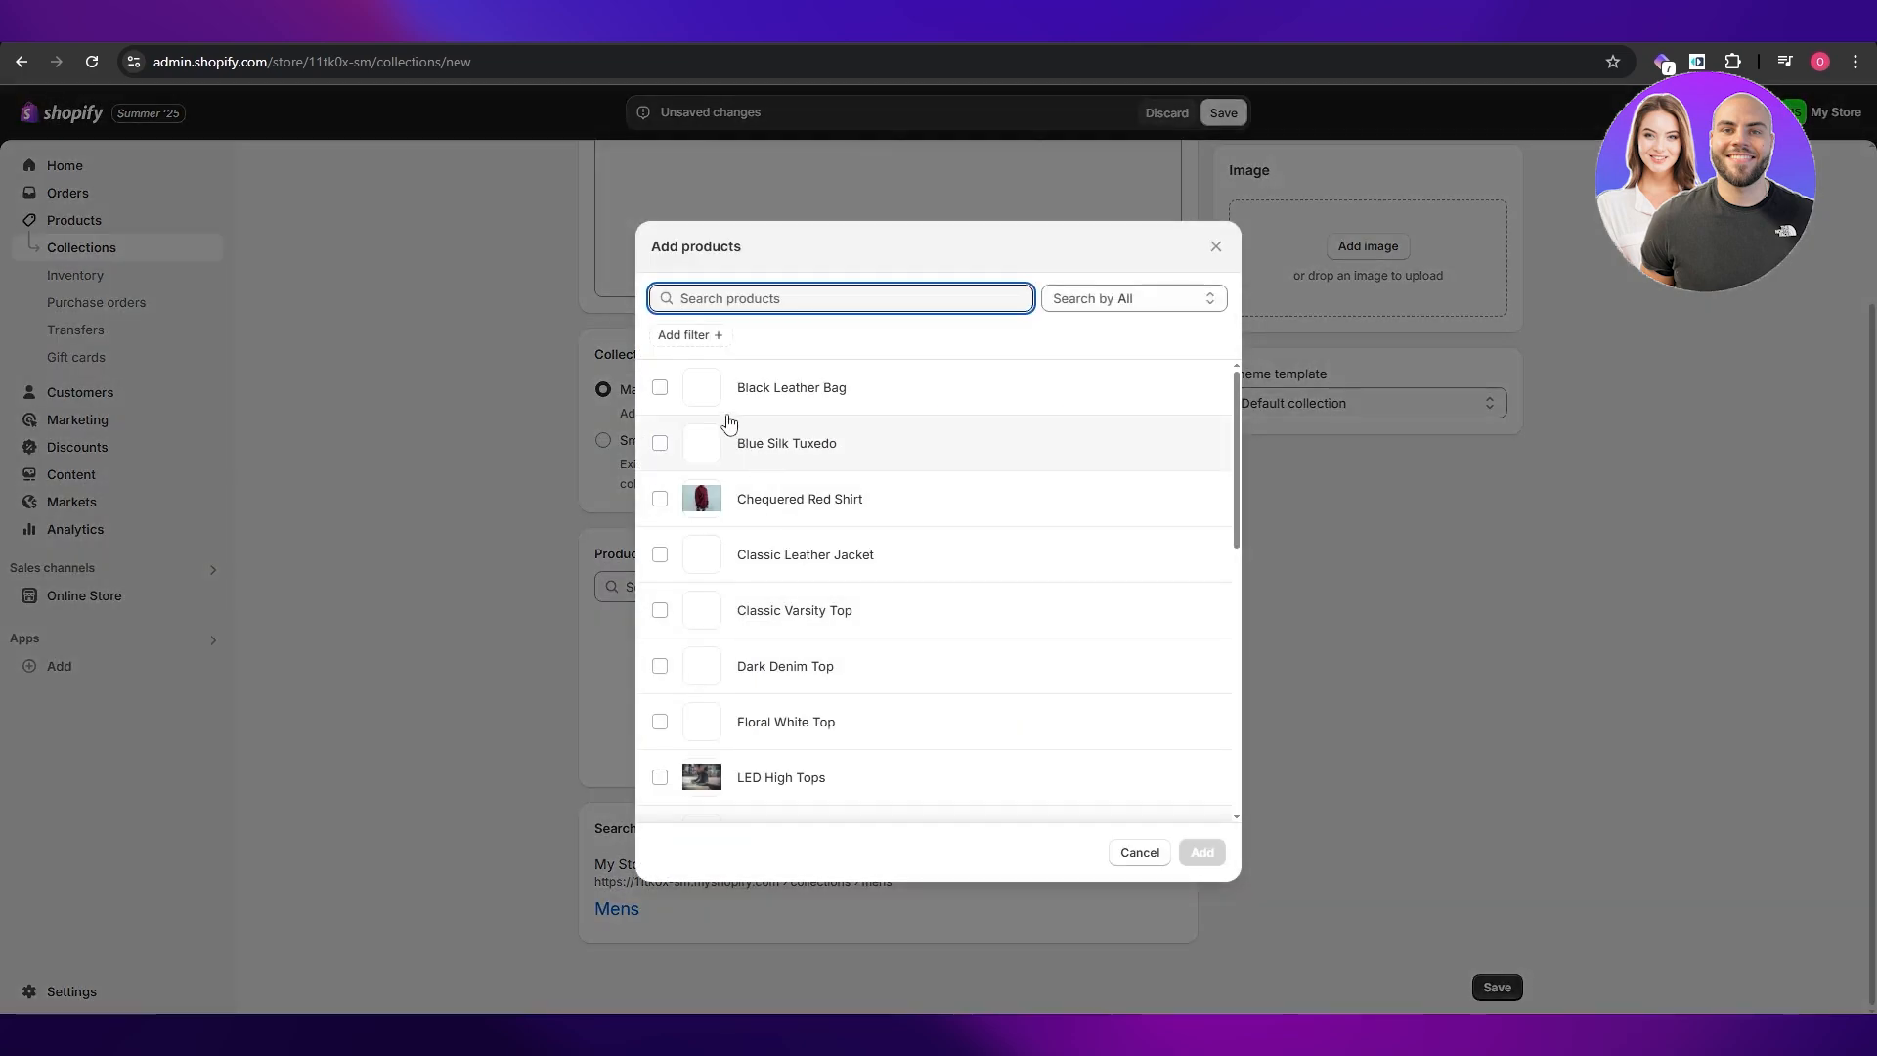
click(662, 446)
click(660, 500)
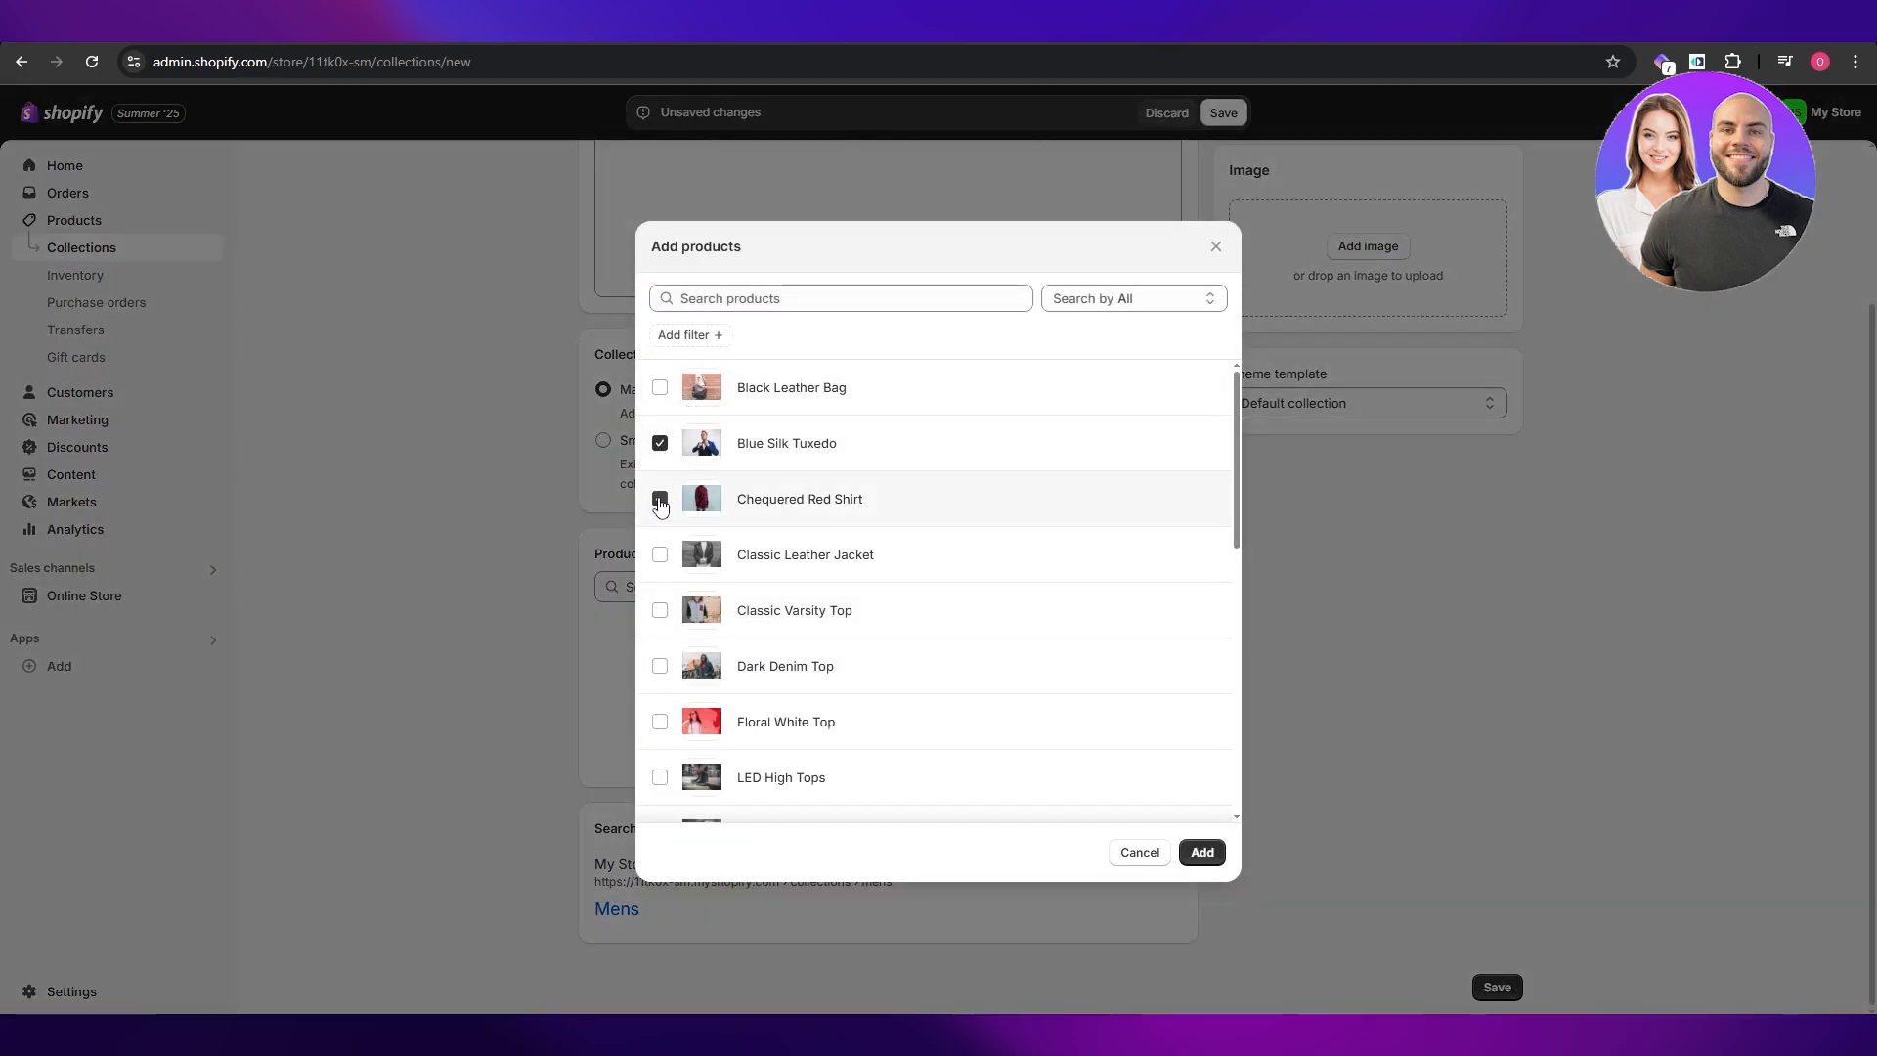
scroll(662, 641, down, 2)
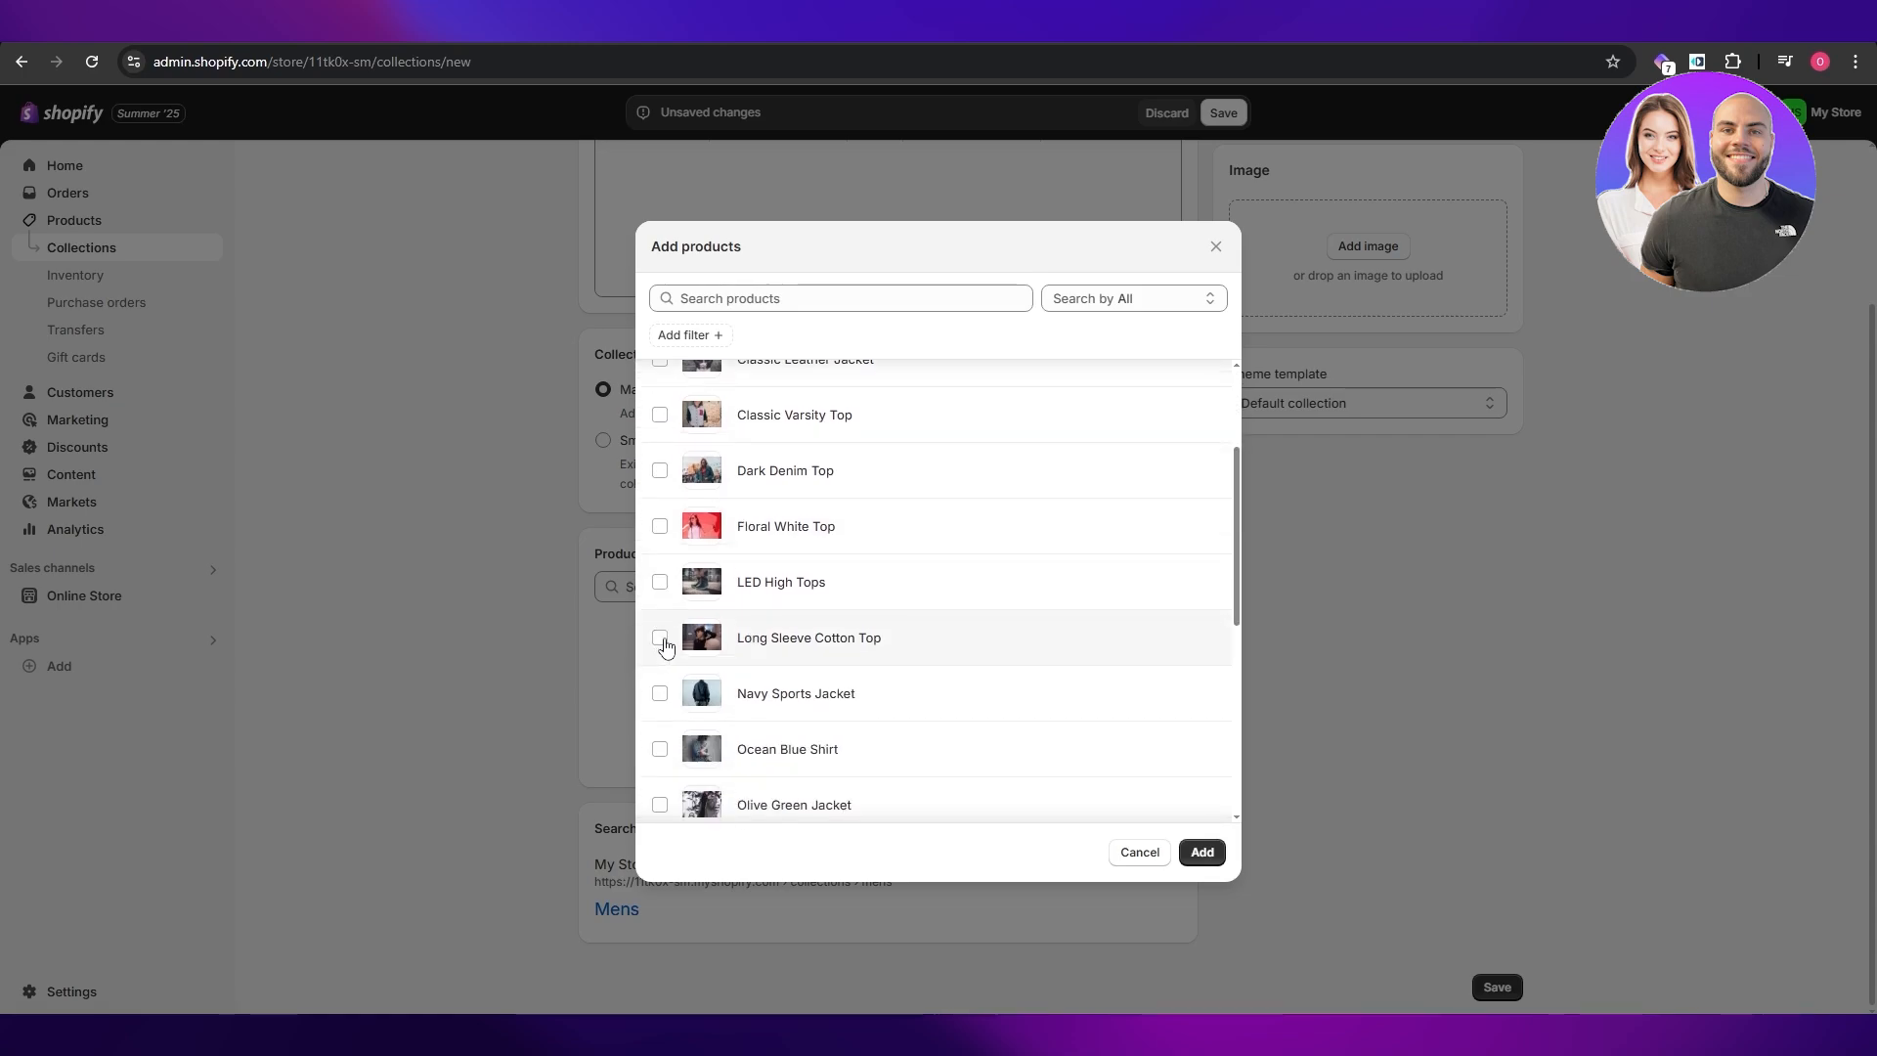
click(661, 579)
scroll(675, 655, down, 1)
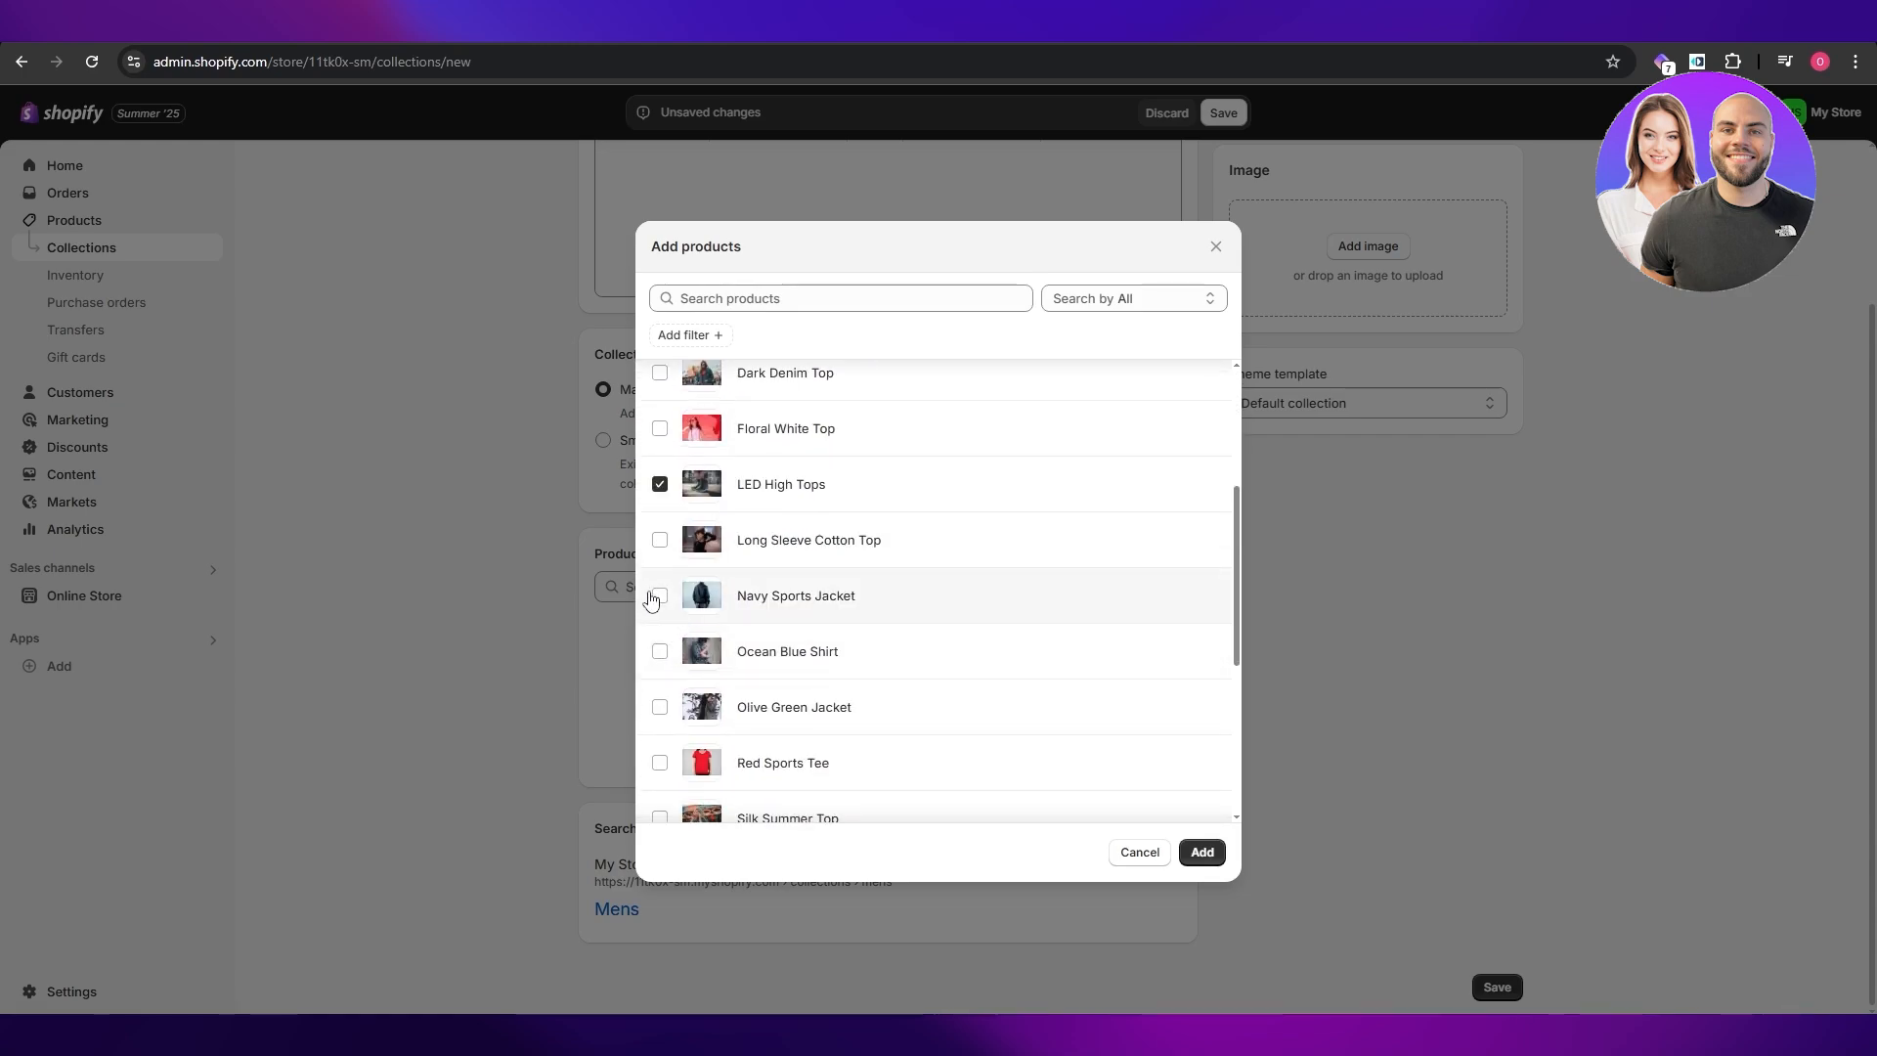
click(660, 595)
click(1202, 852)
click(1224, 113)
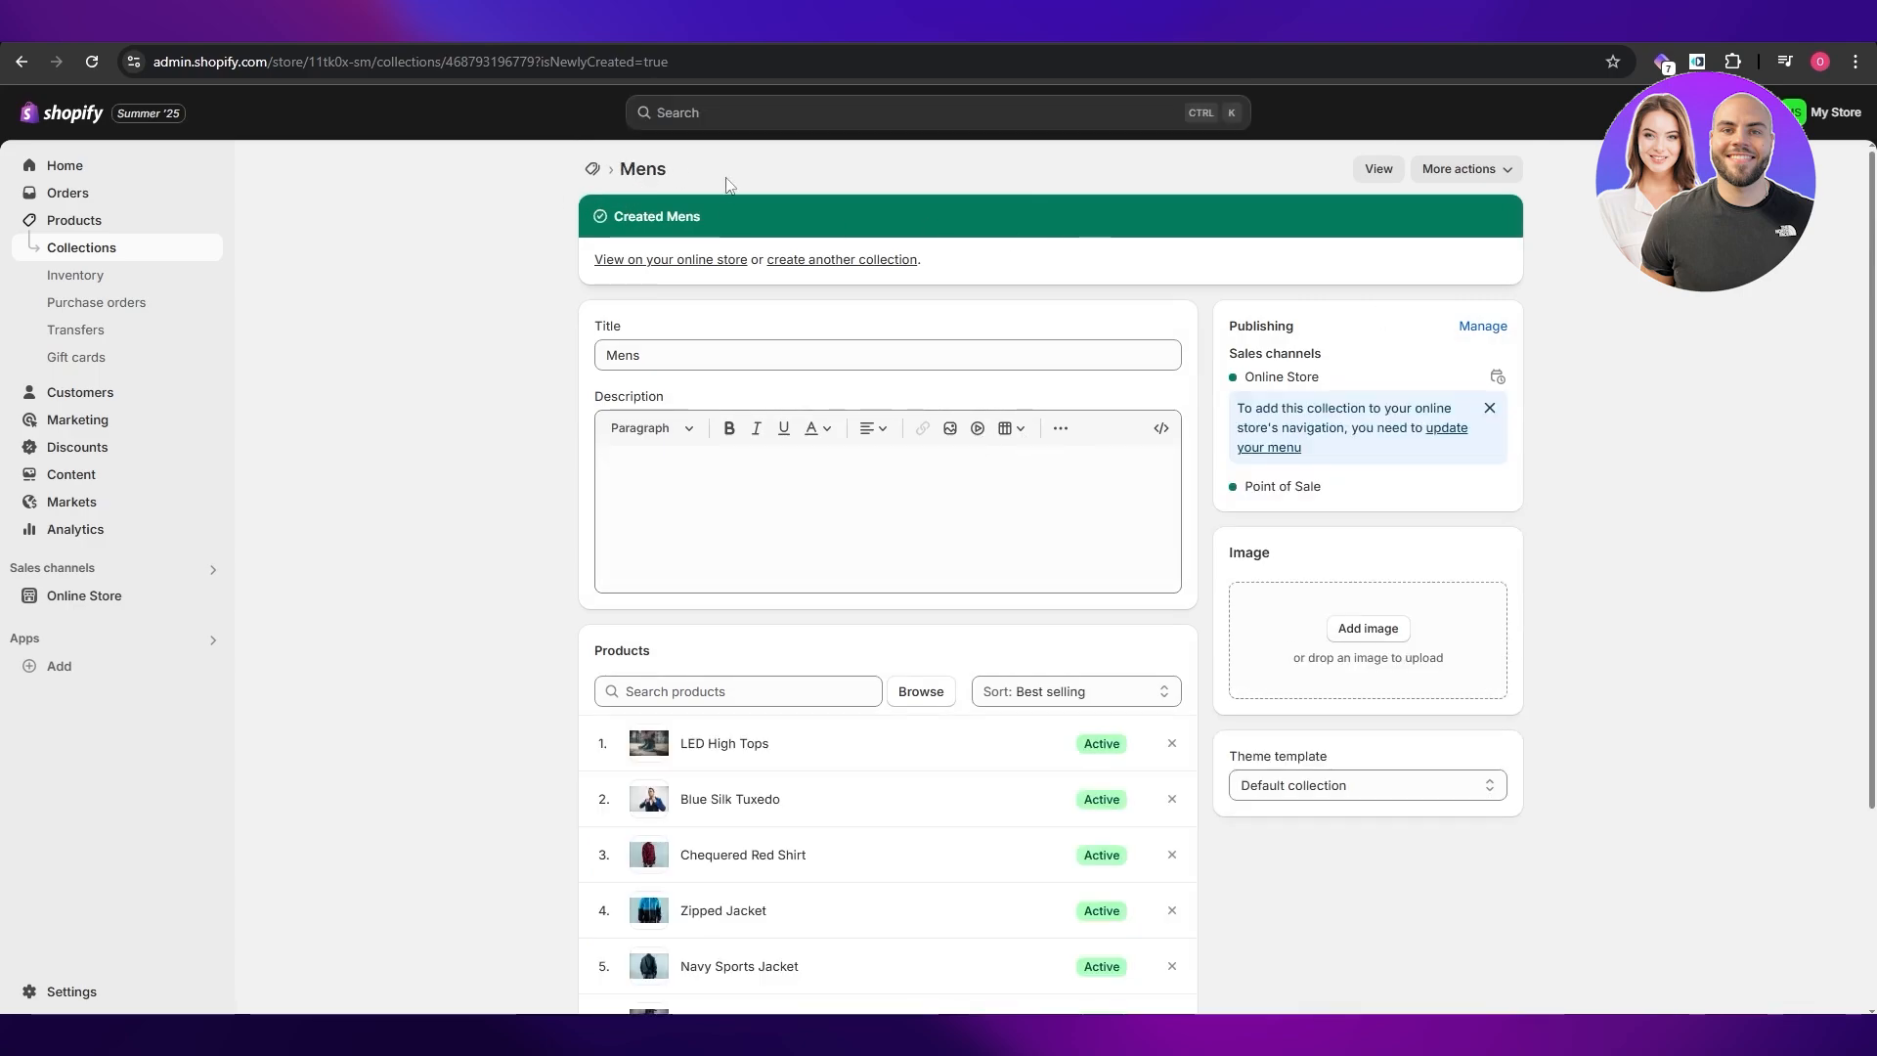
Link the Men item of the Shop menu to the Mens collection
click(598, 172)
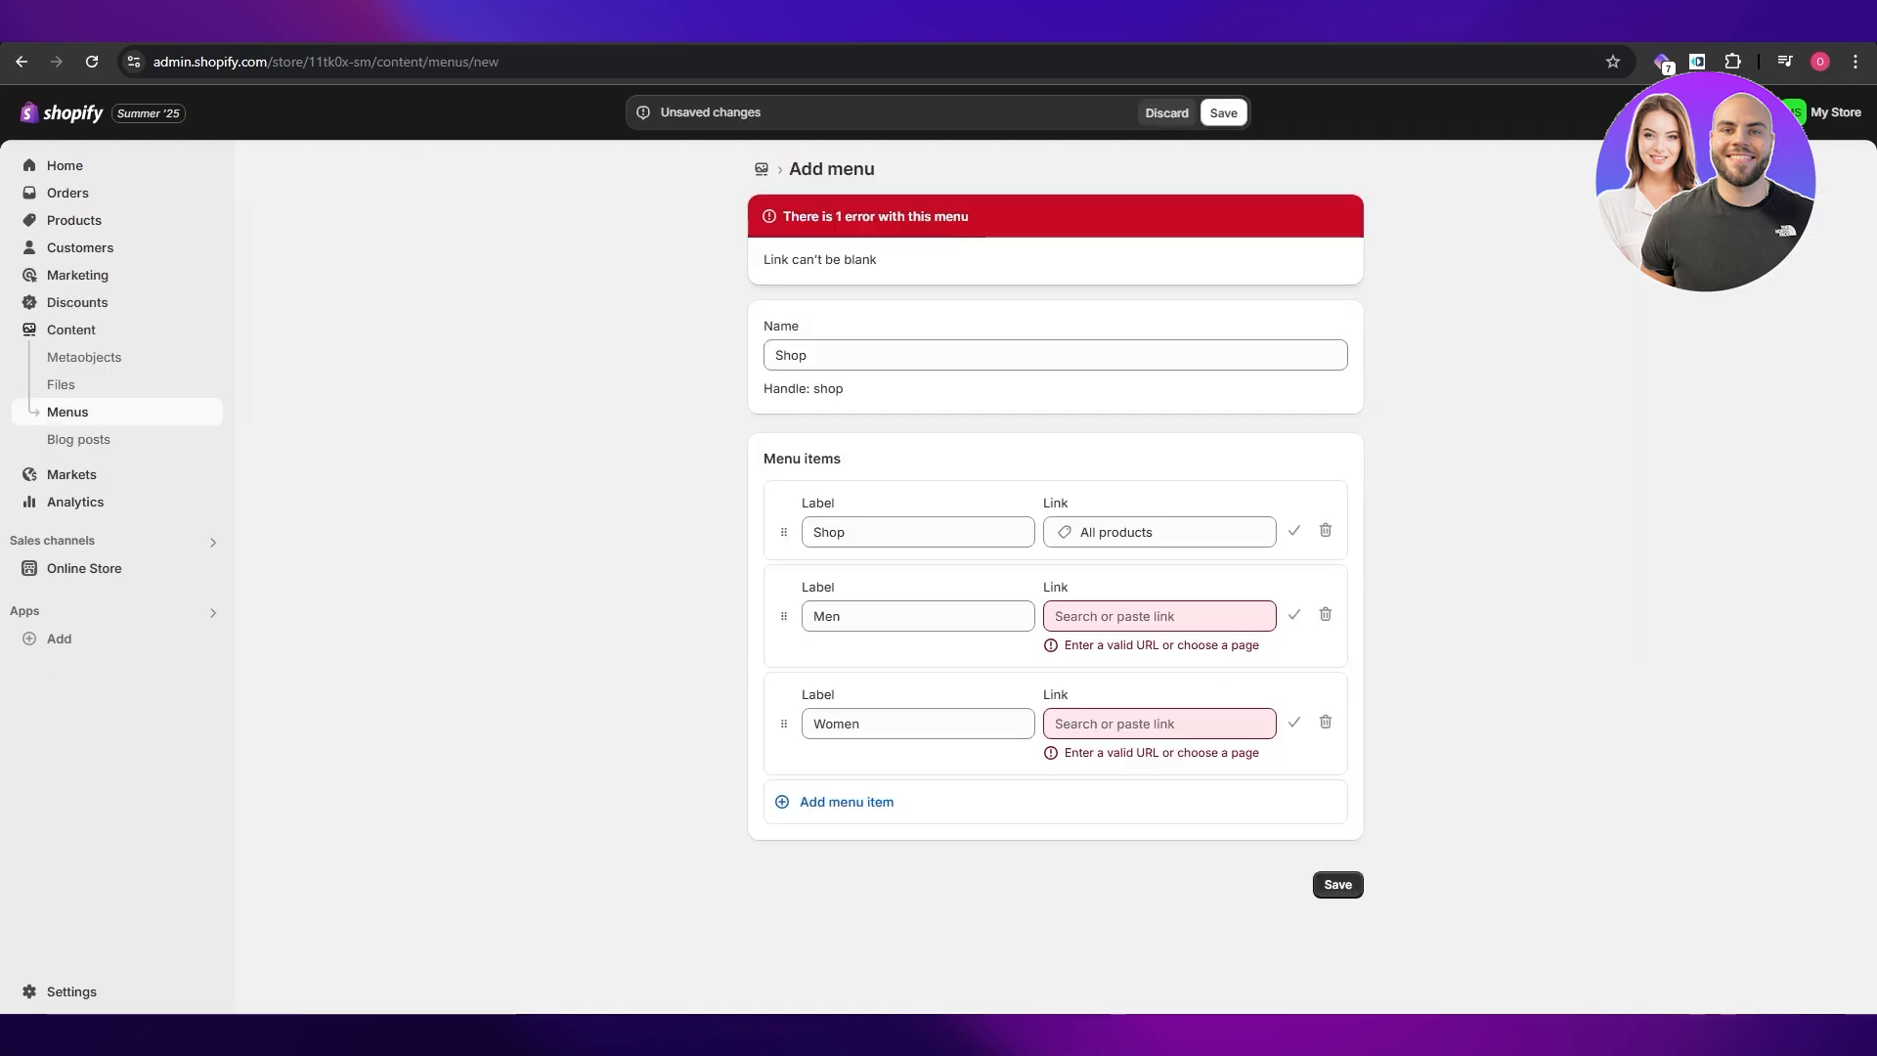
click(1200, 606)
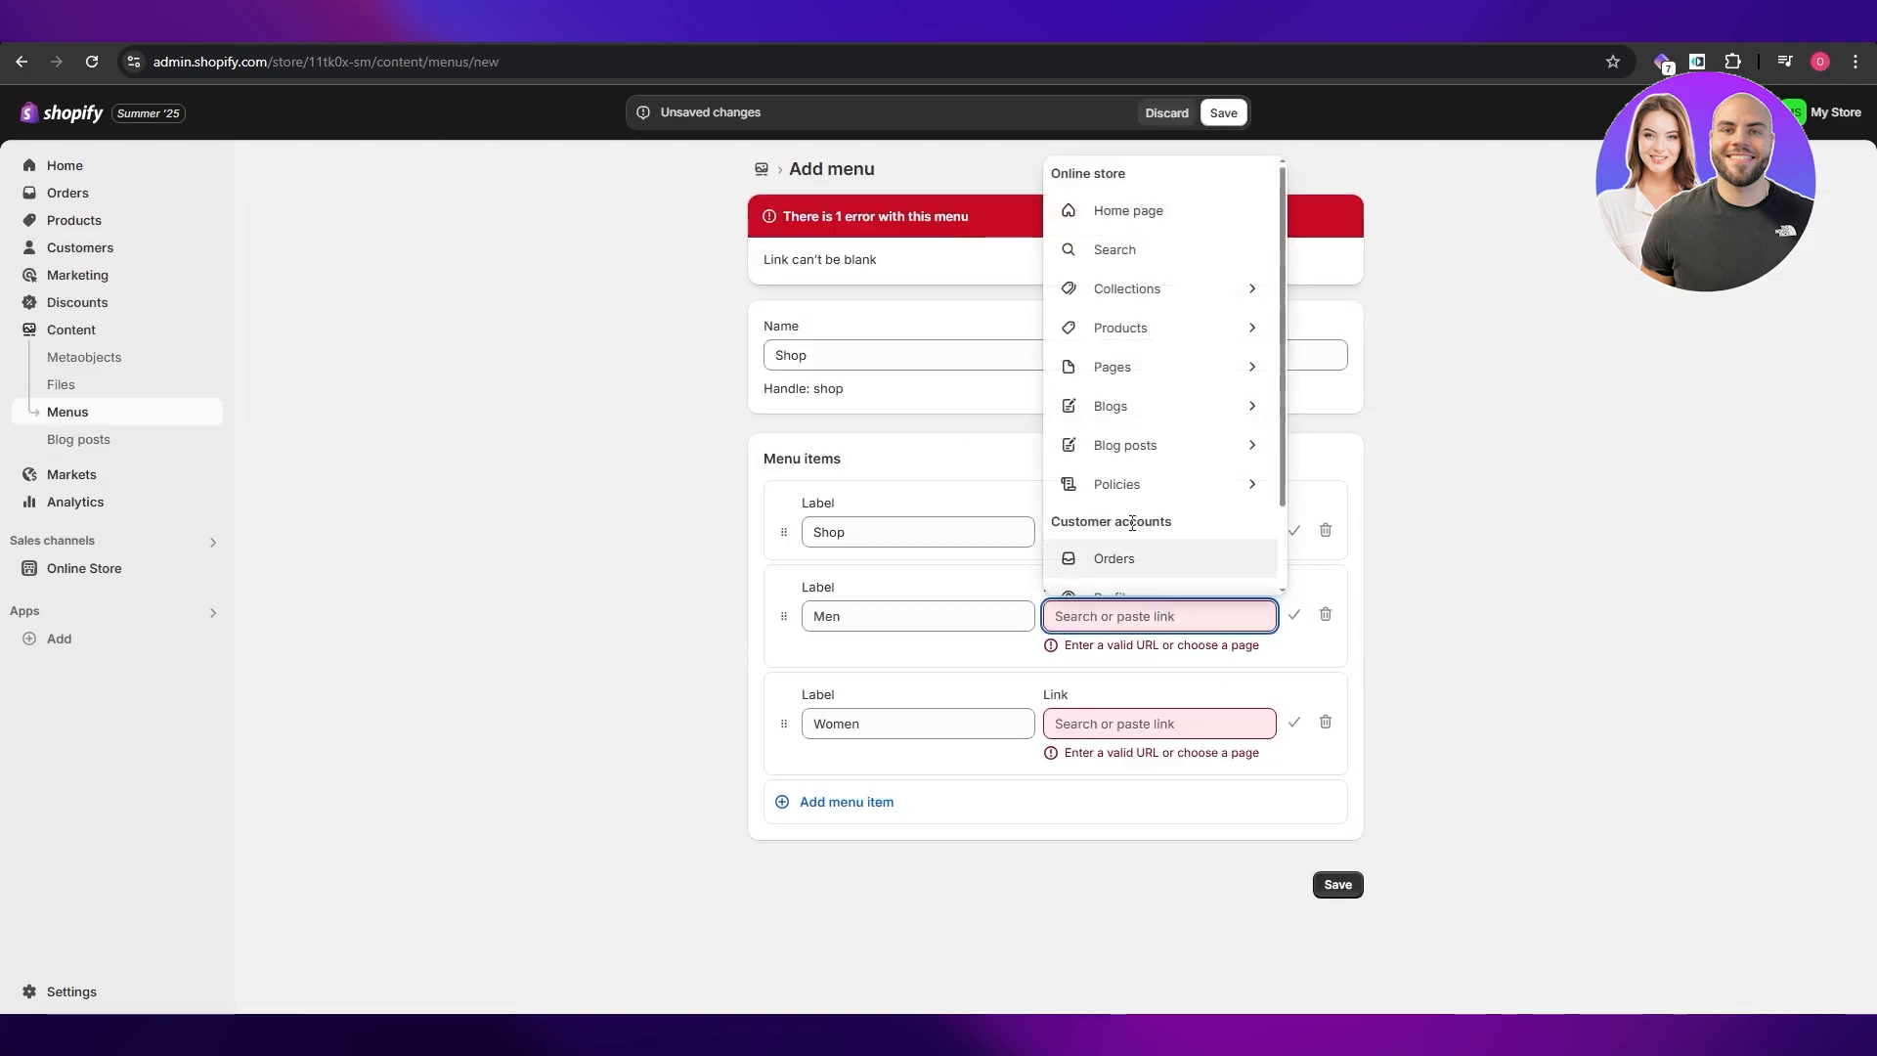
click(1120, 340)
click(1401, 657)
click(1199, 616)
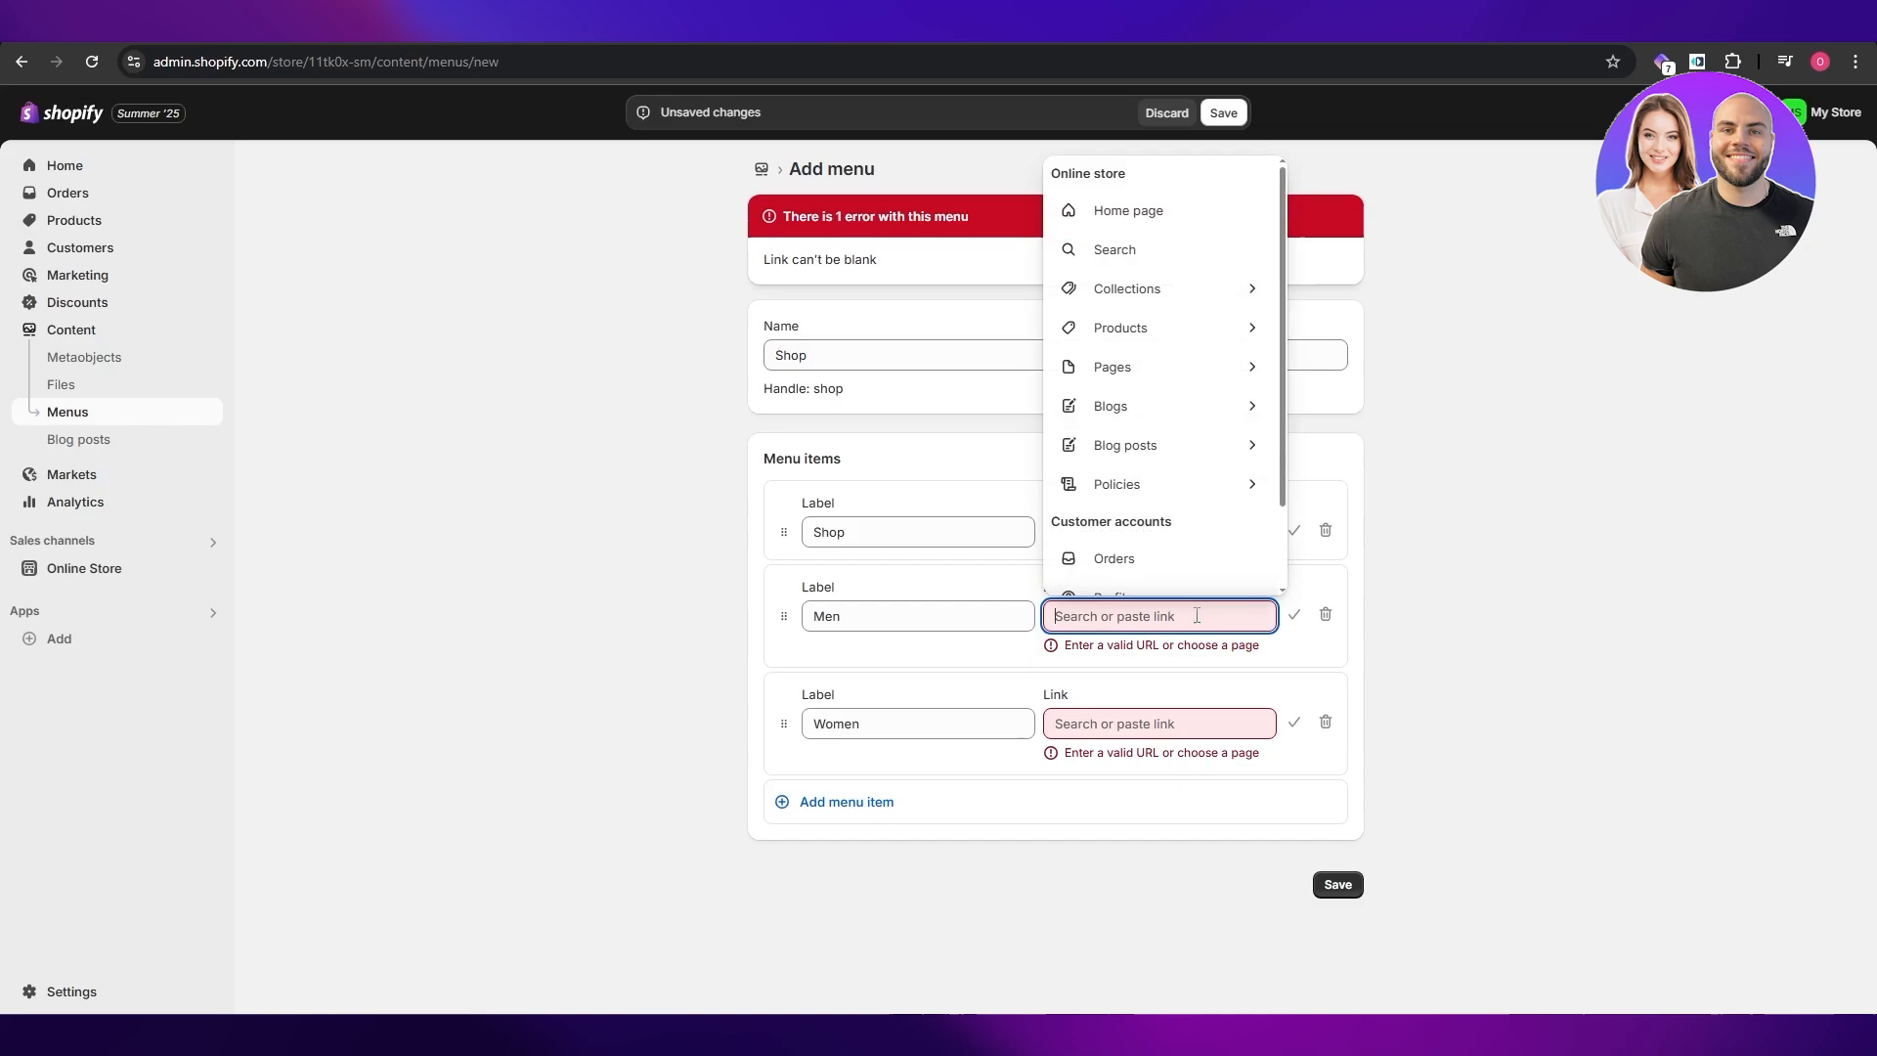
click(1109, 292)
click(1146, 777)
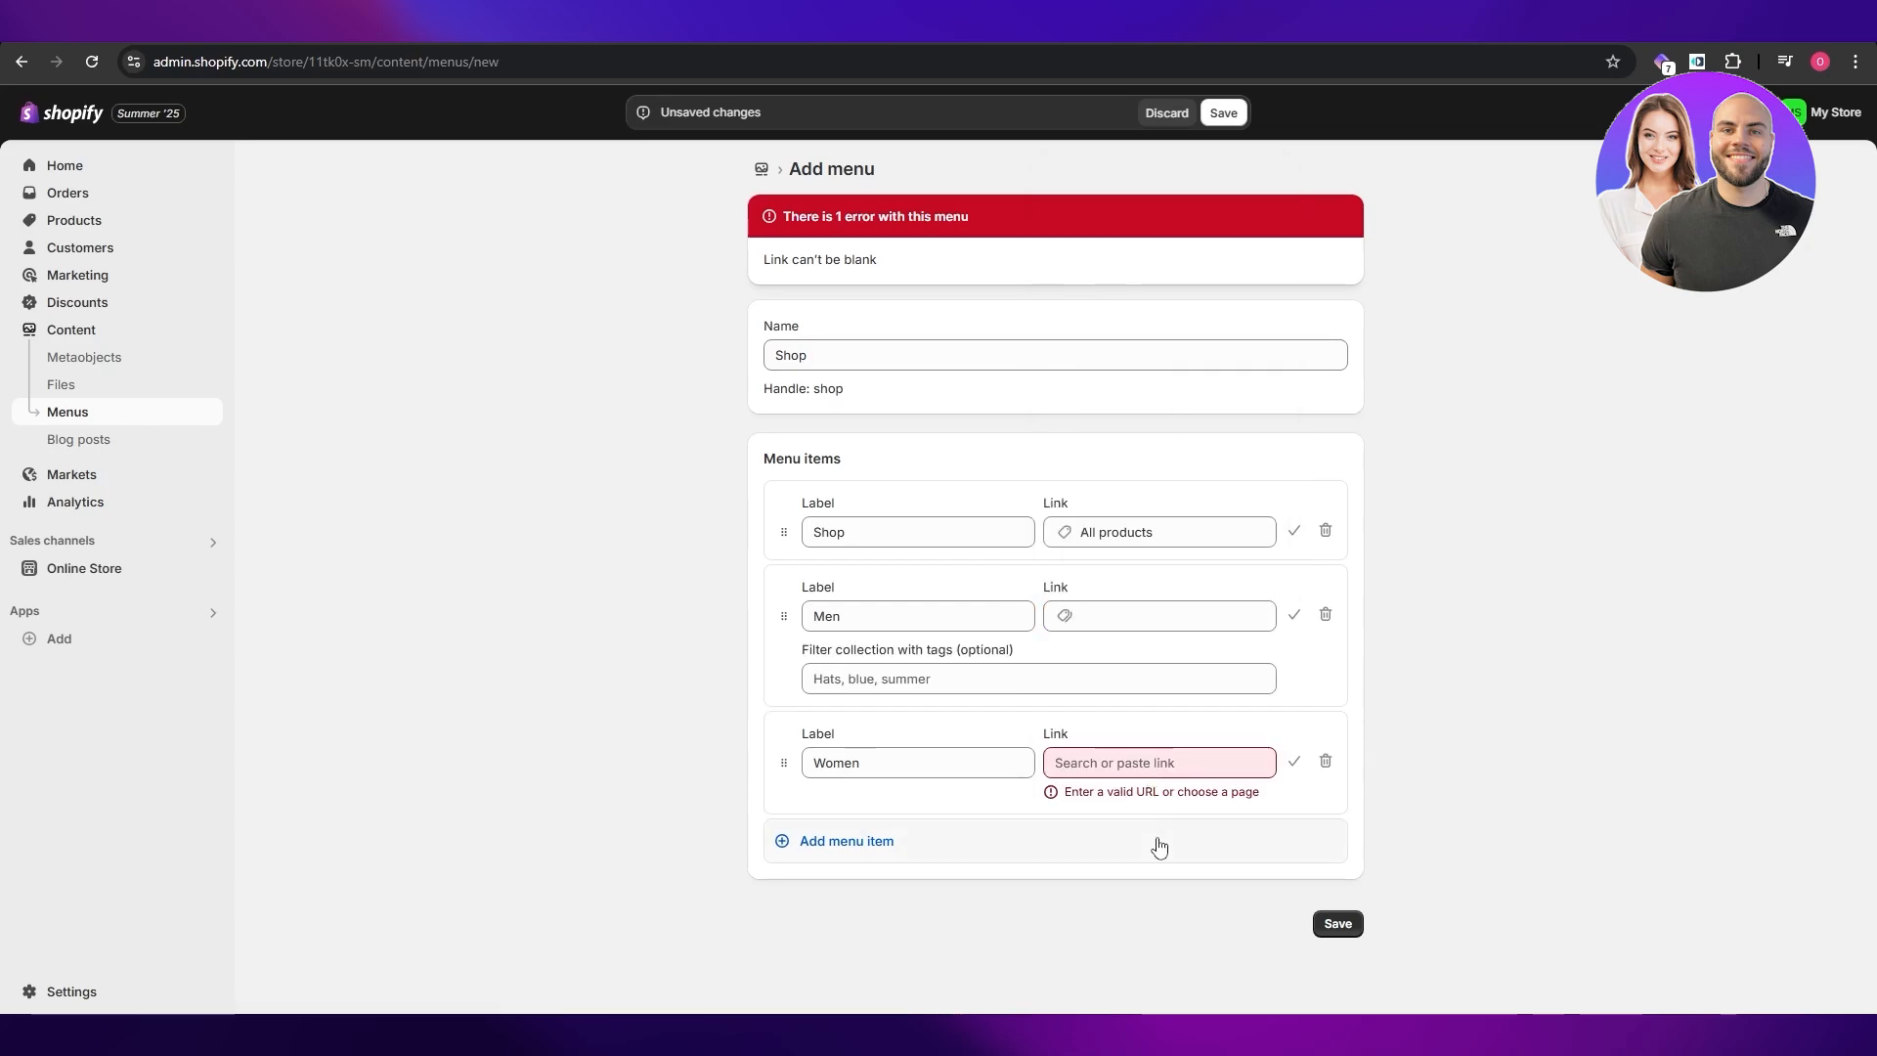
Link the Women item to the Womens collection and save the Shop menu
click(1146, 763)
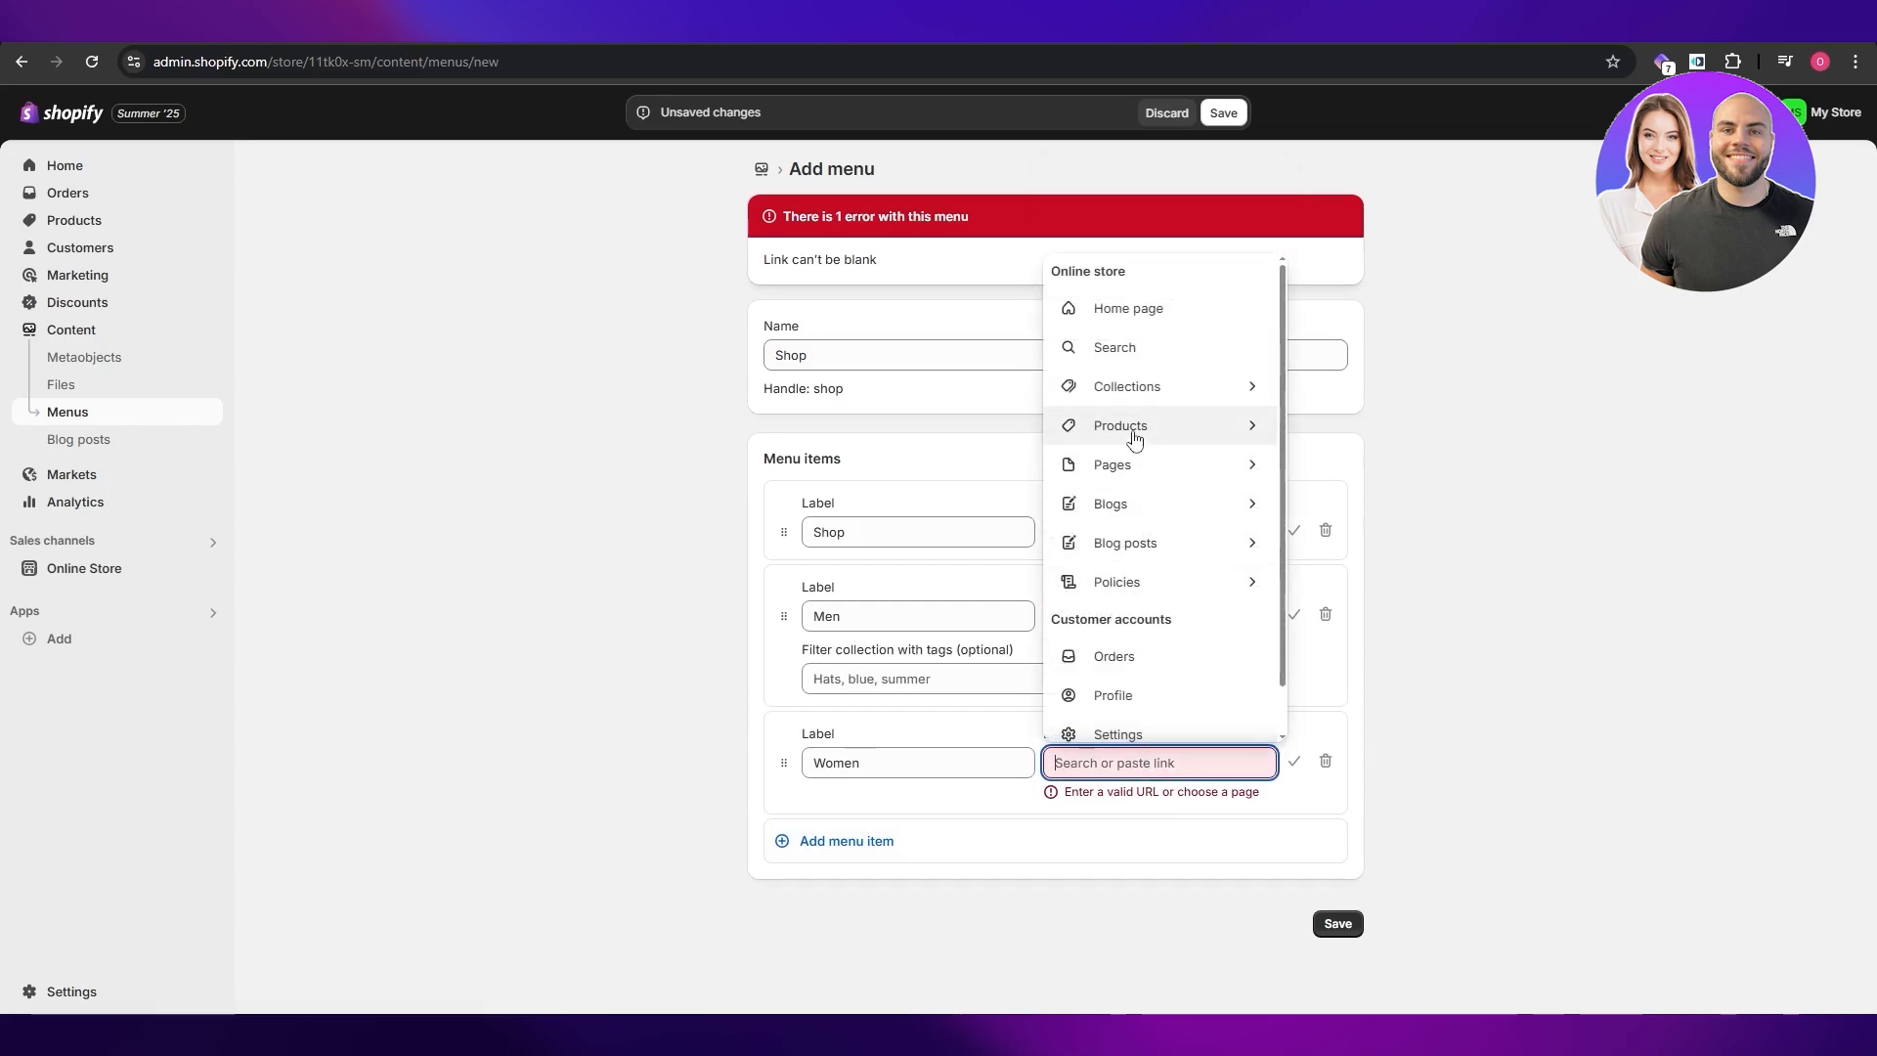
click(1135, 396)
click(1120, 958)
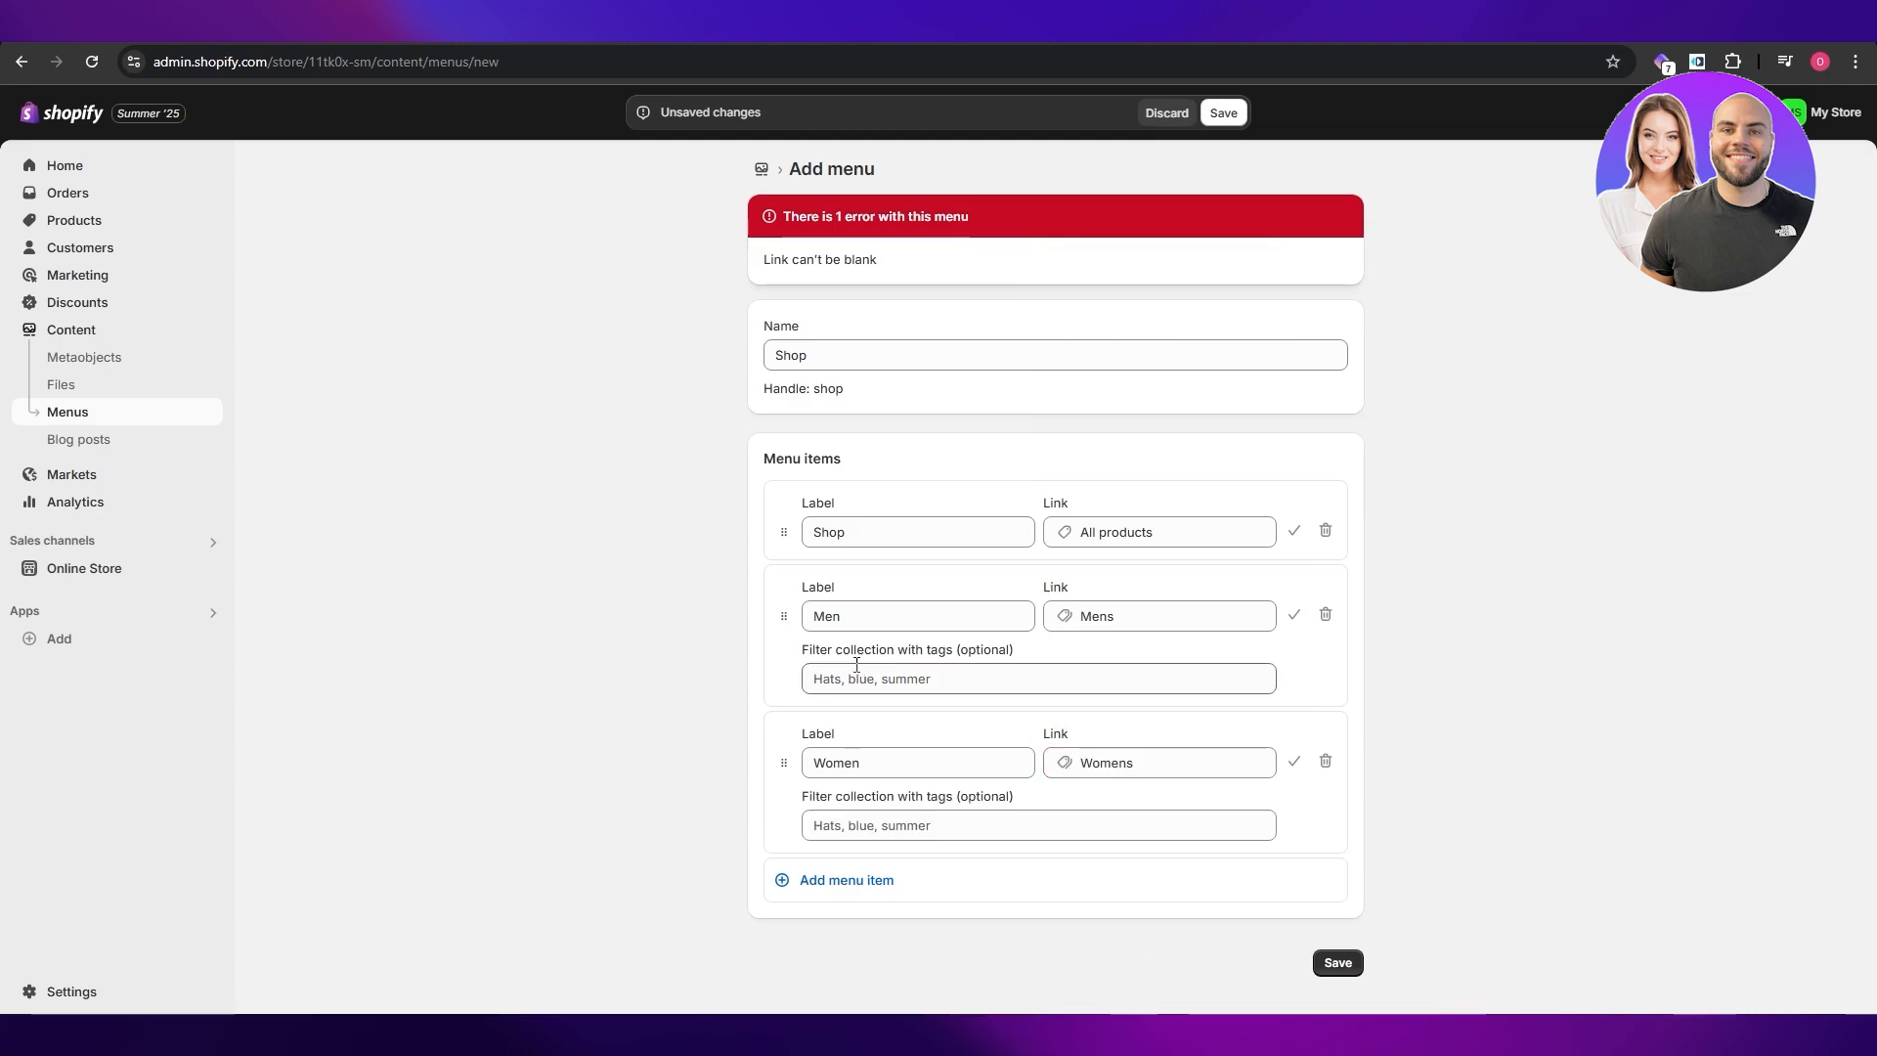
drag(794, 654, 948, 652)
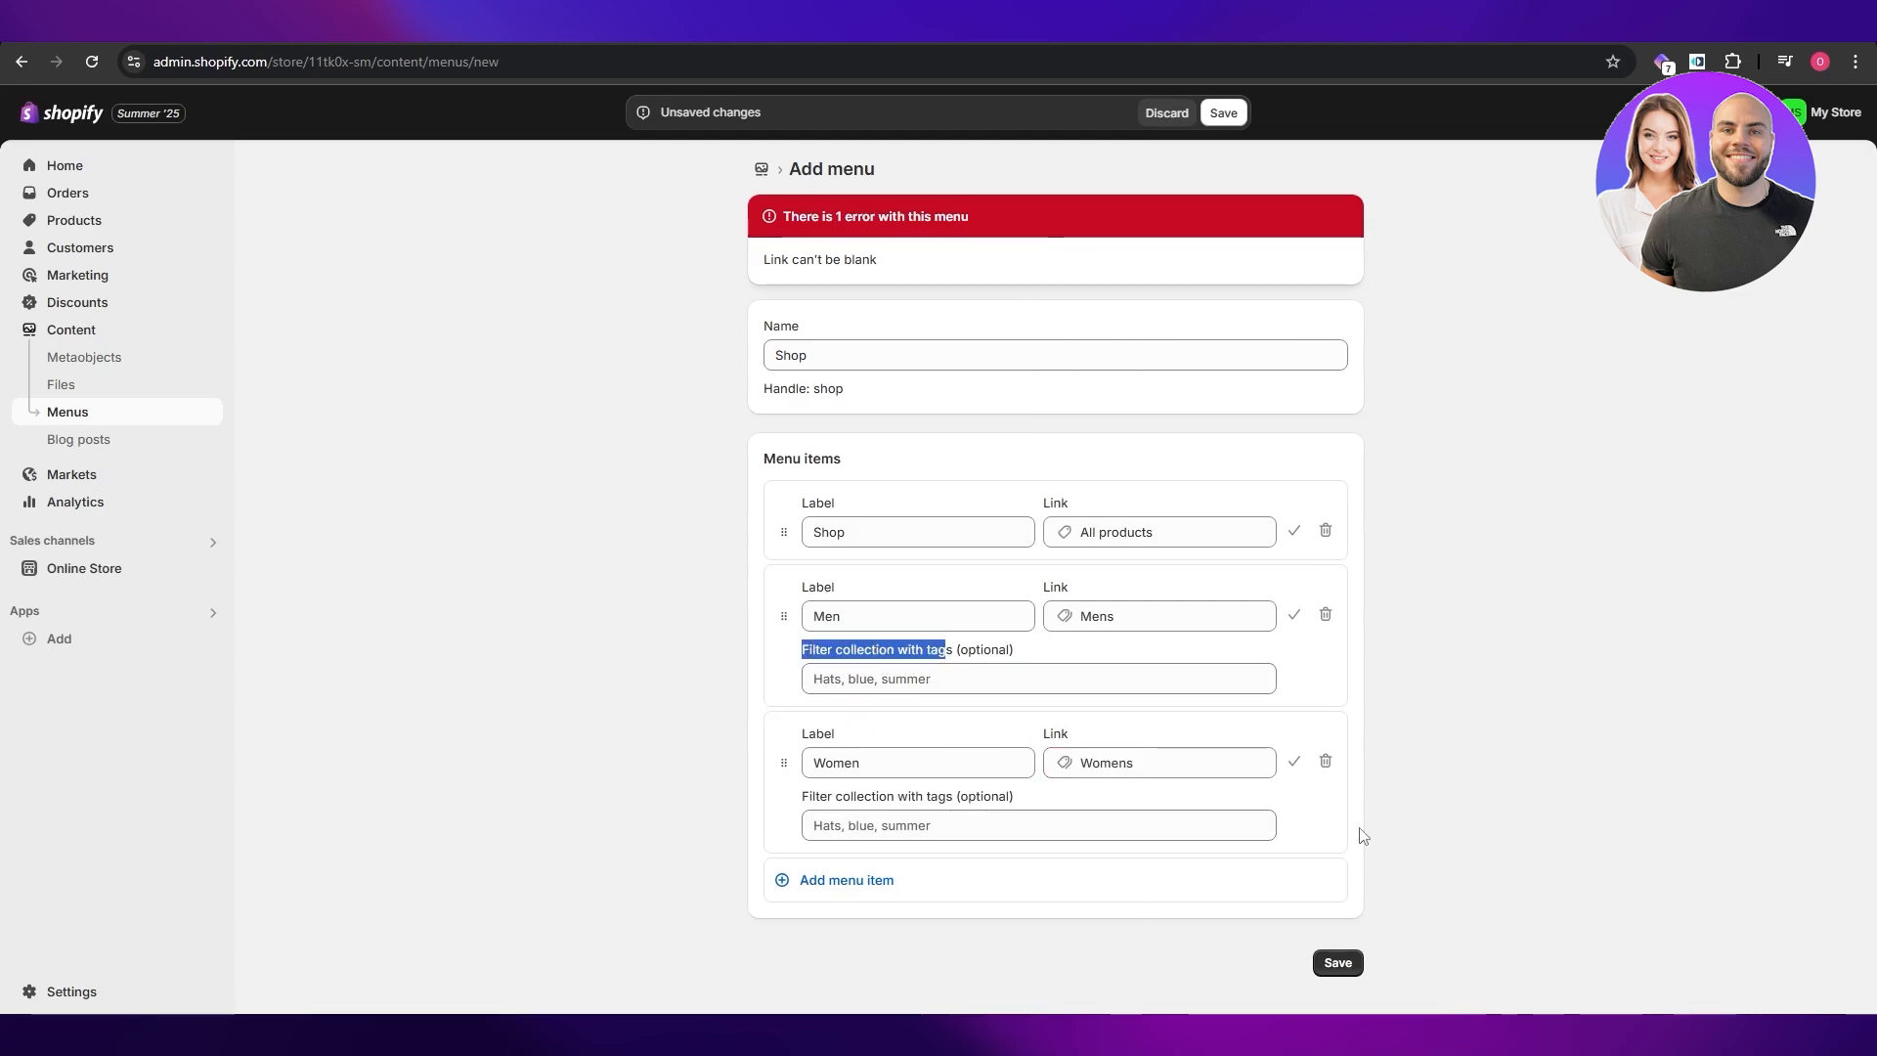
click(1315, 973)
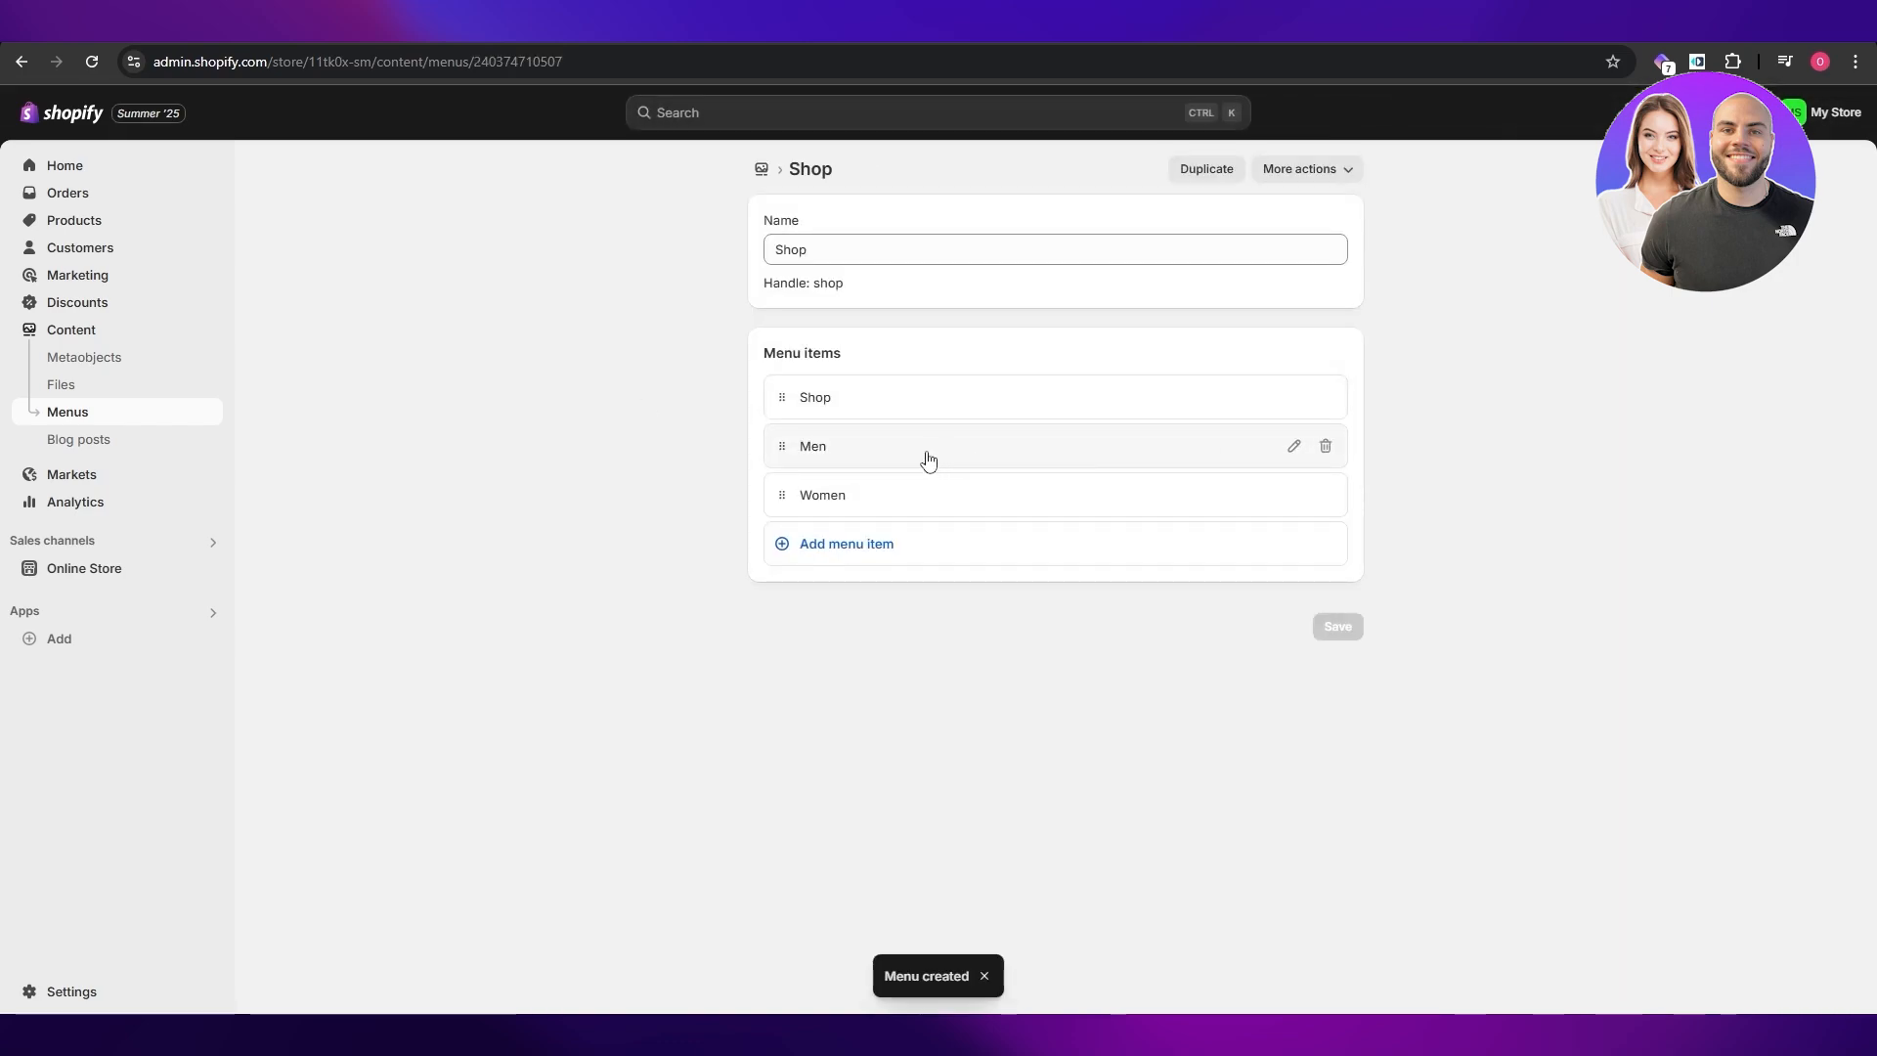
Nest Women and Men under the Shop item, with Women first, and add a new top-level item labelled Shirts
drag(777, 452, 876, 466)
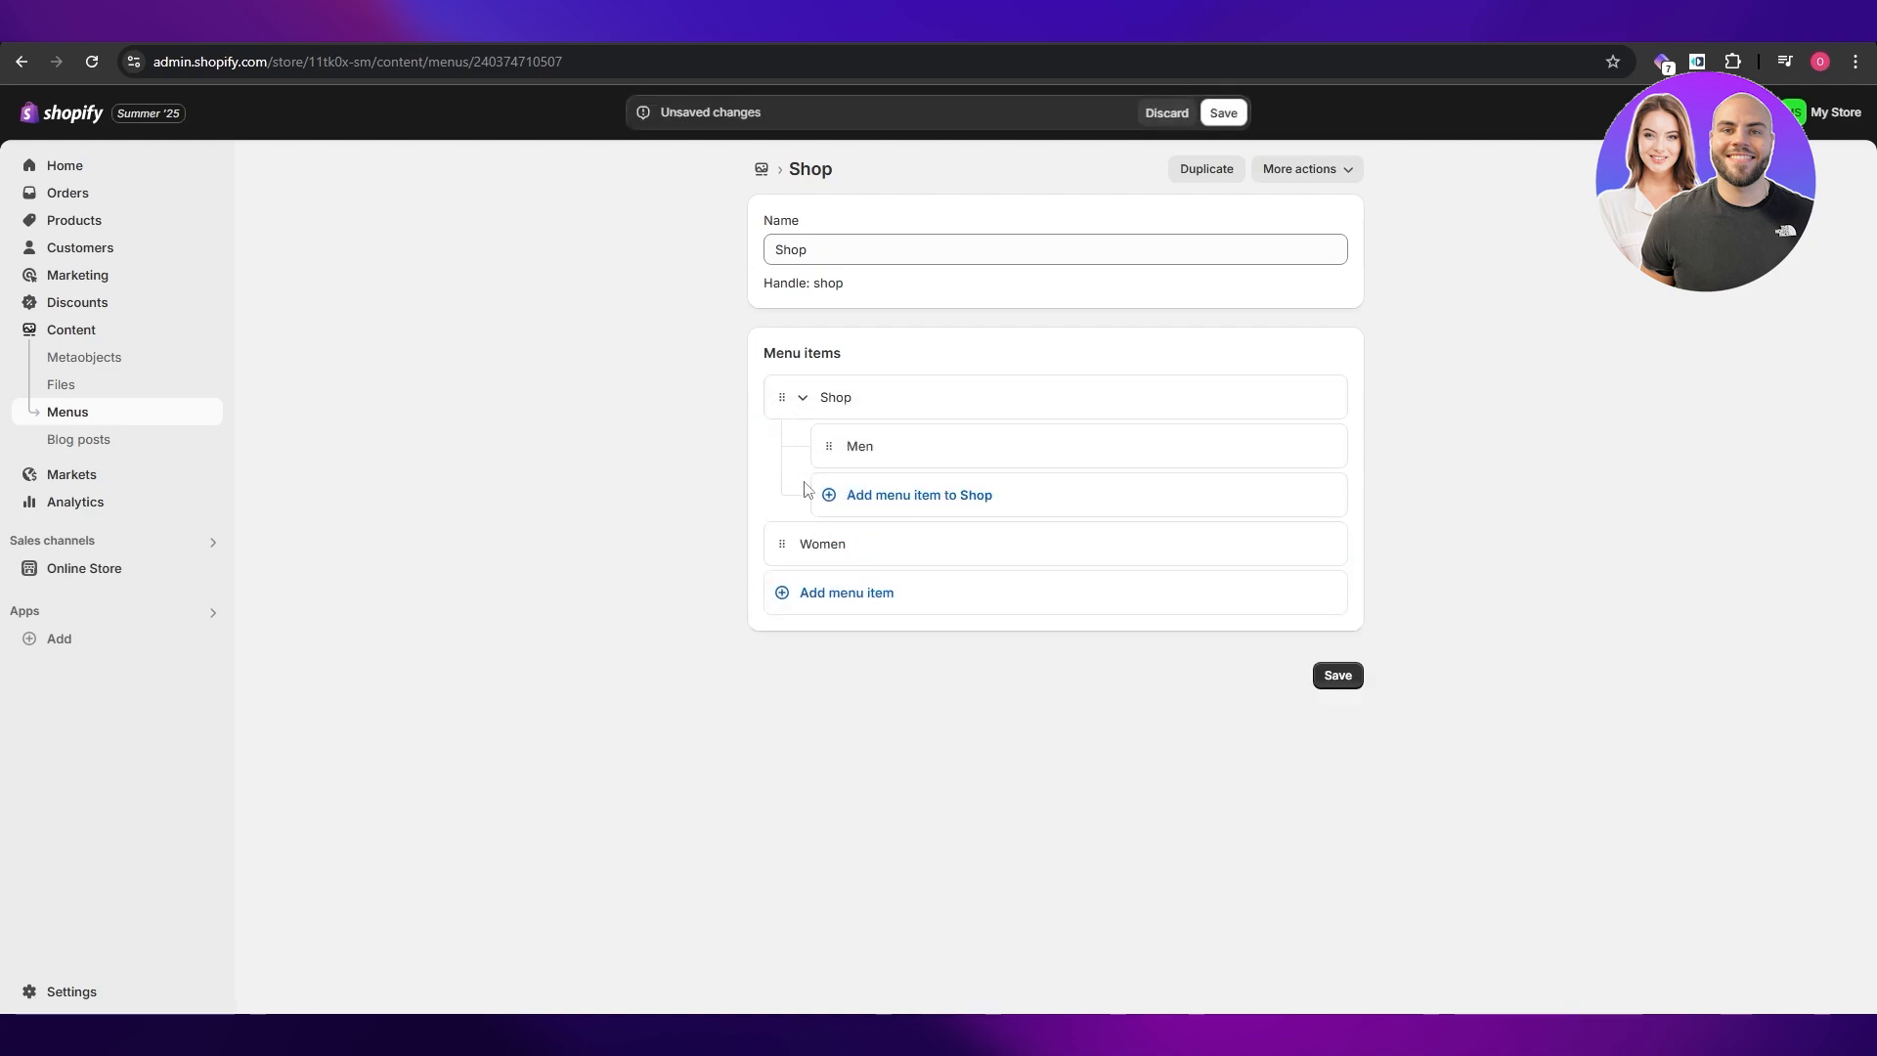
drag(785, 557, 817, 445)
click(802, 397)
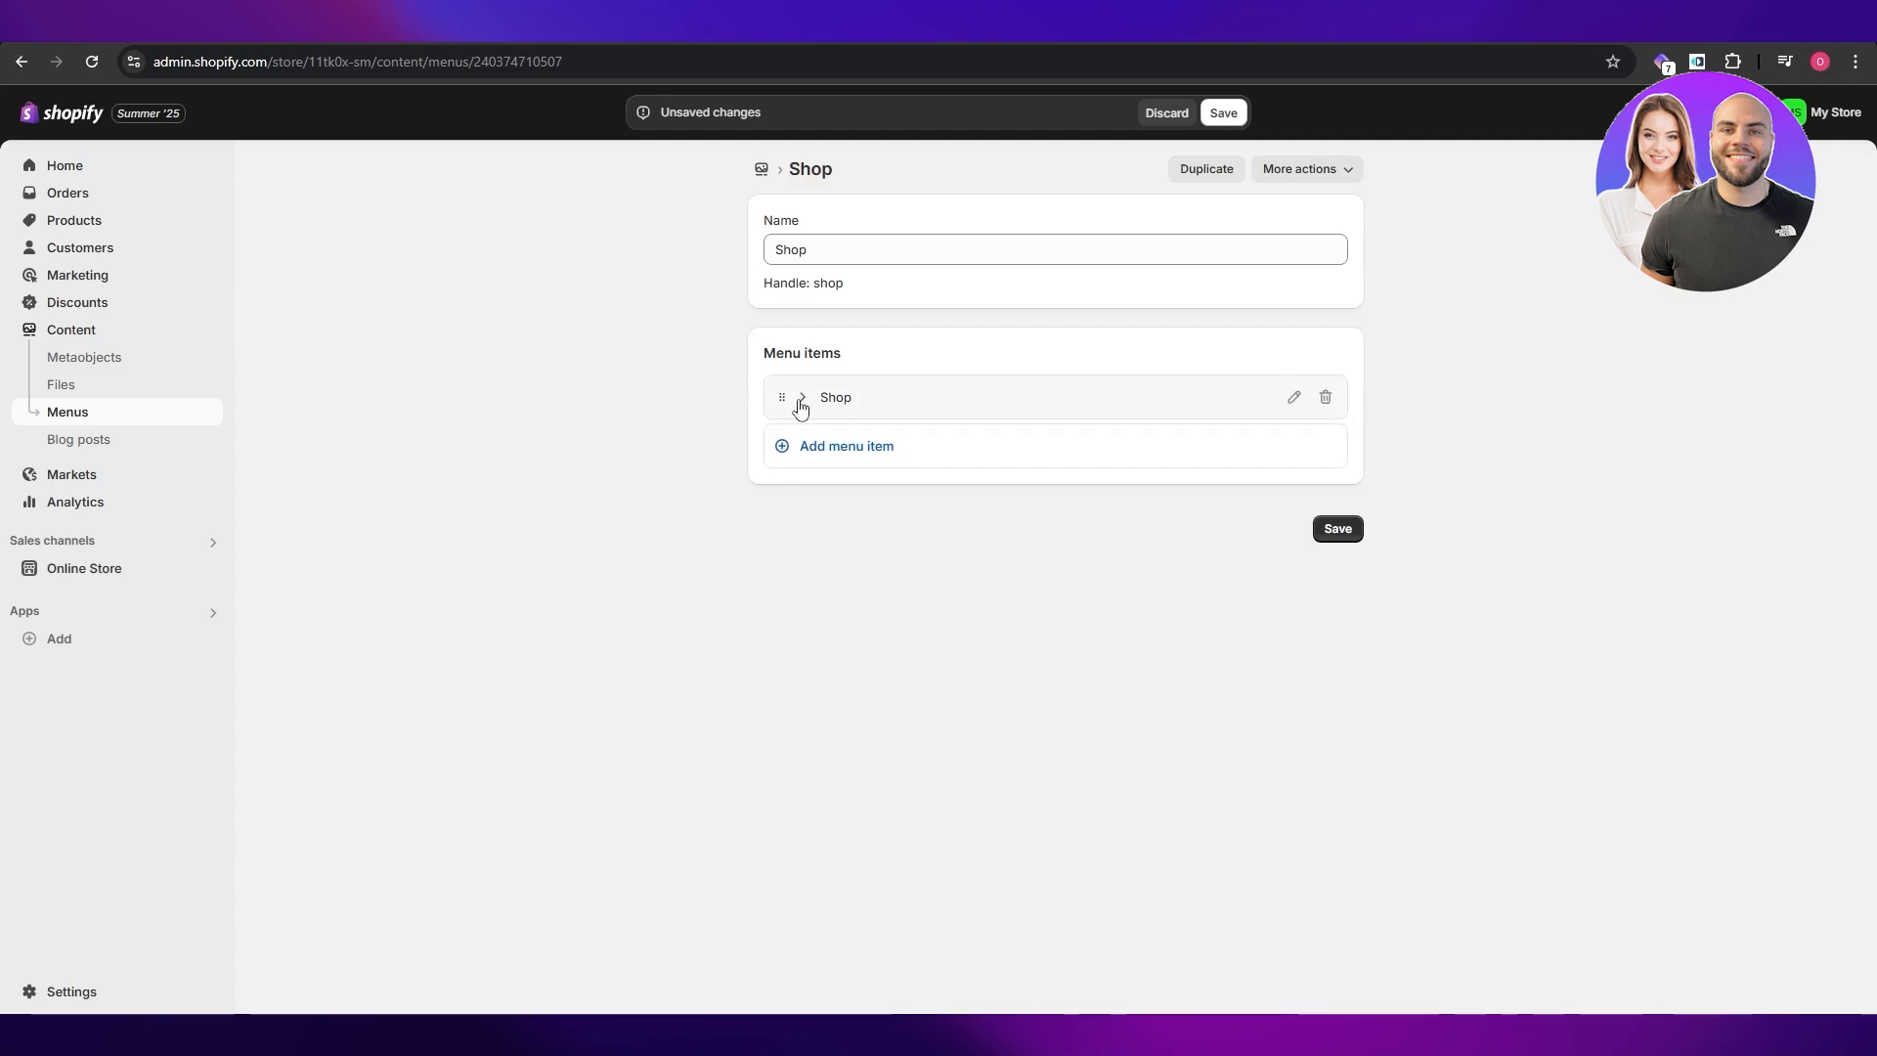
click(803, 397)
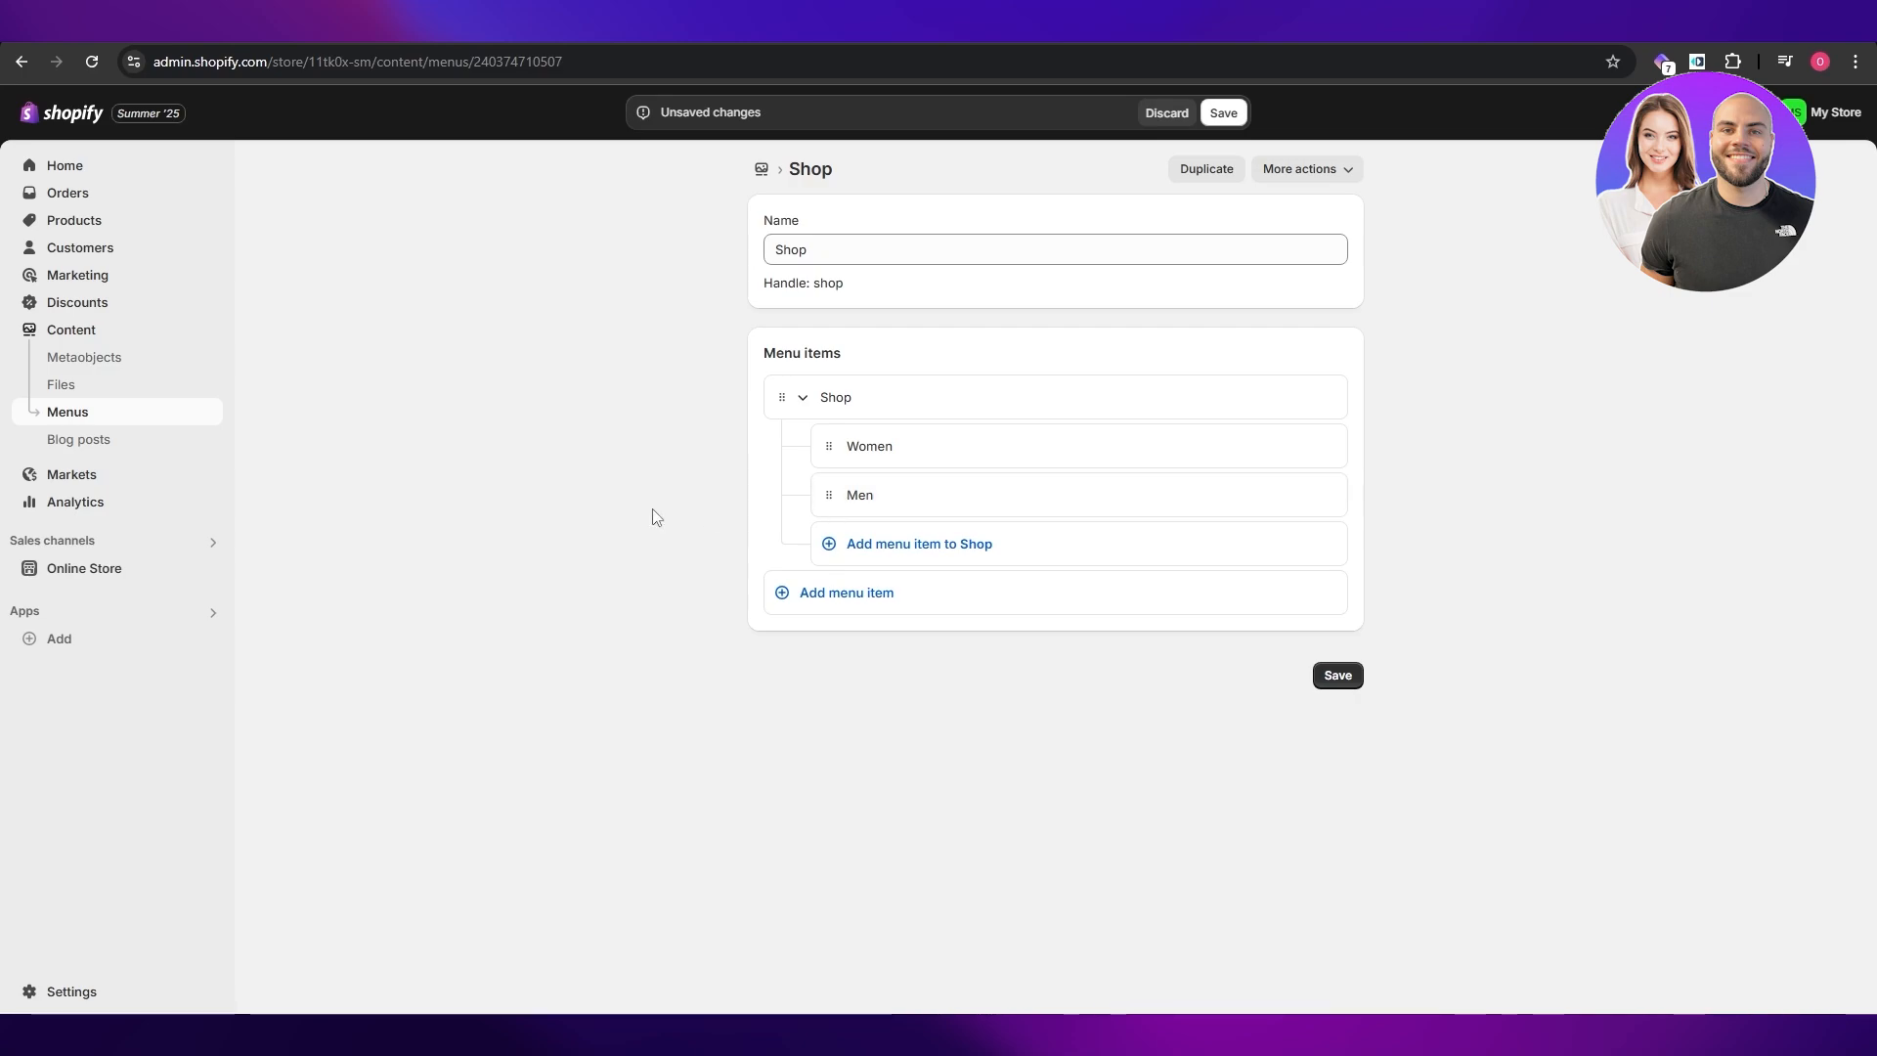
click(823, 595)
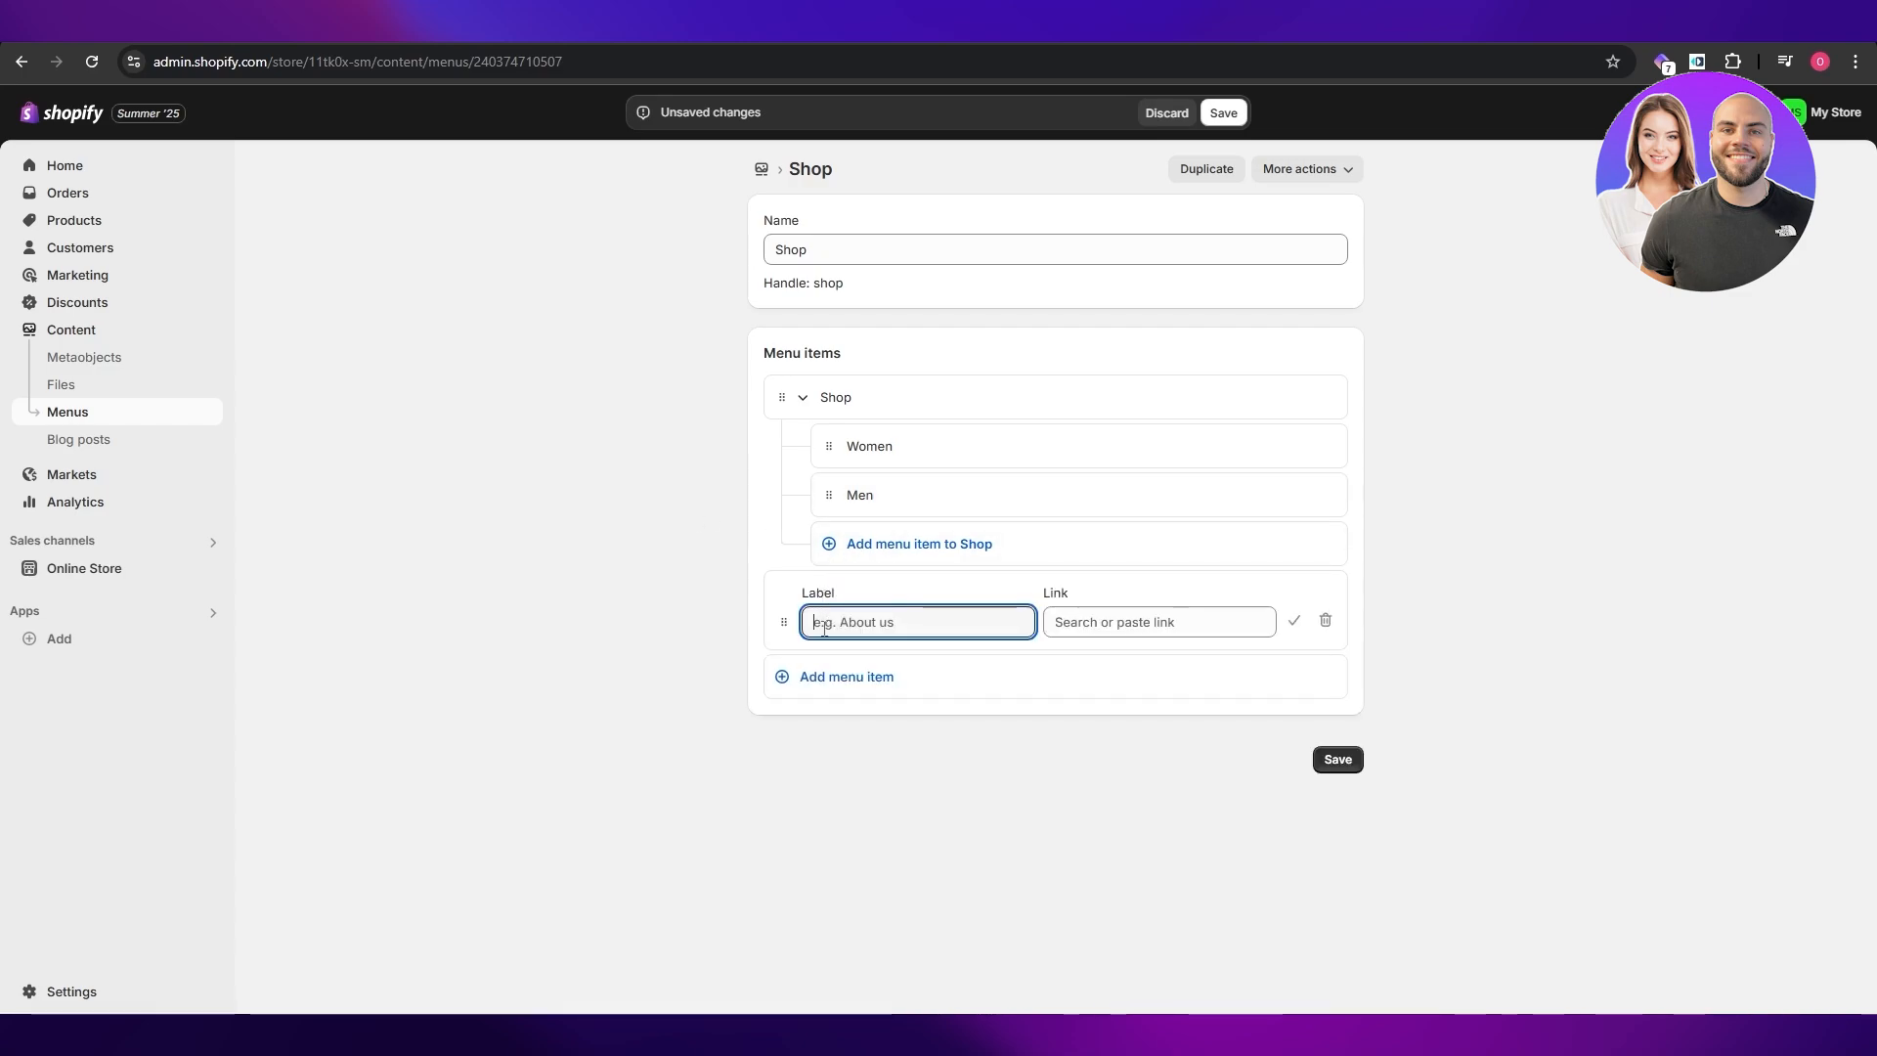
text(Shirts)
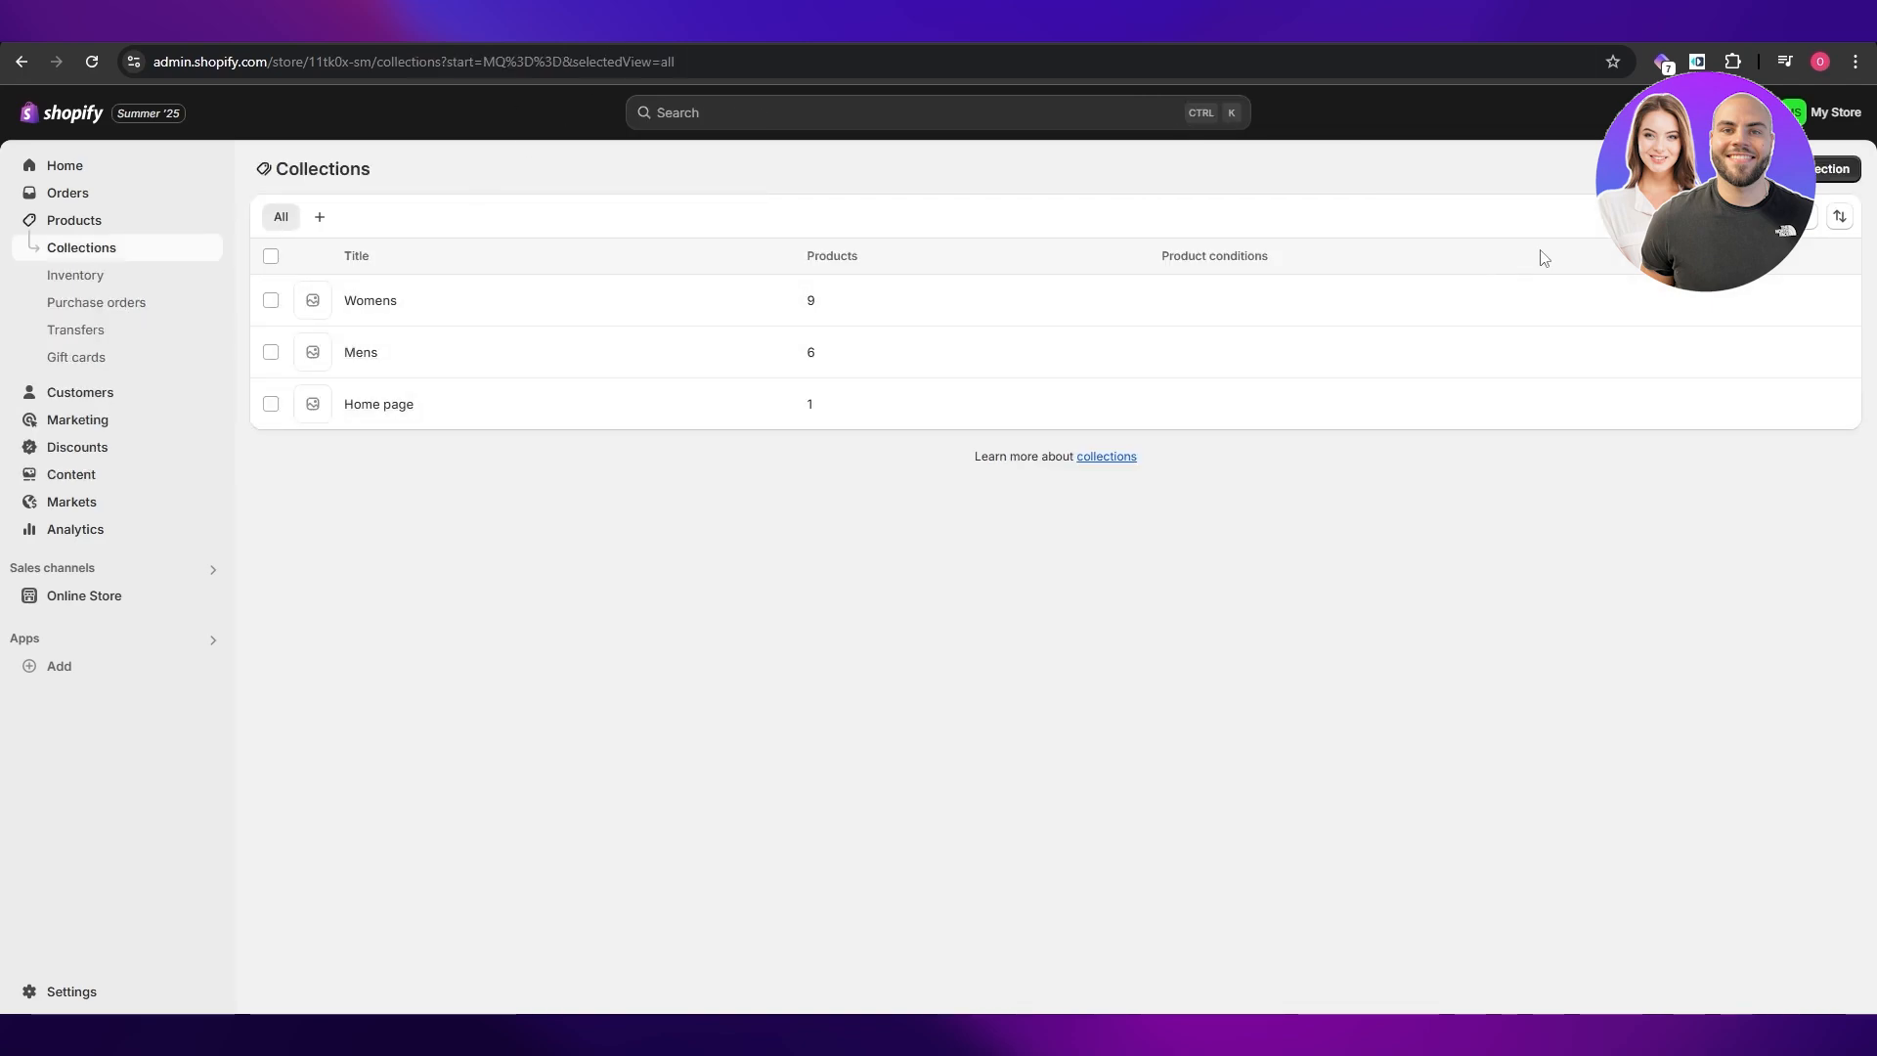
Start a new product collection titled Shirts
click(1831, 169)
click(709, 257)
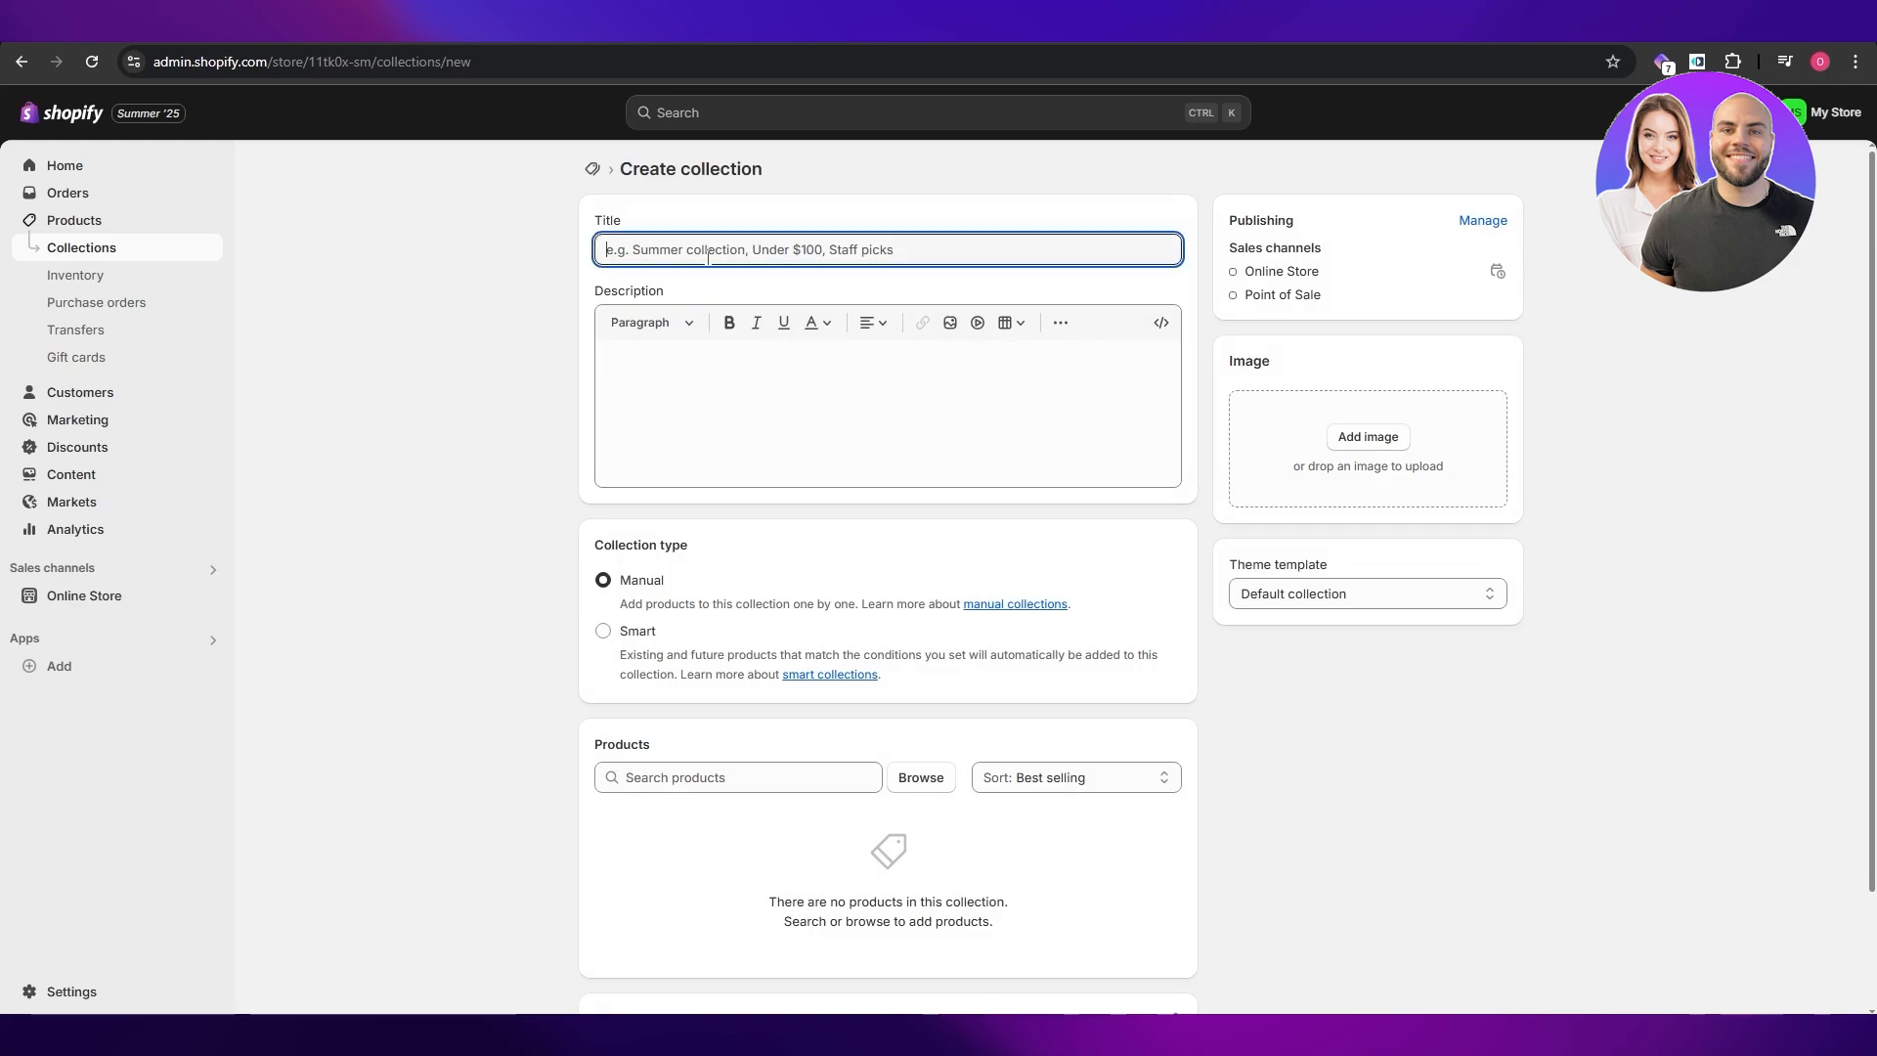
text(Shirts)
Add Chequered Red Shirt and Ocean Blue Shirt to the Shirts collection and save it
click(896, 786)
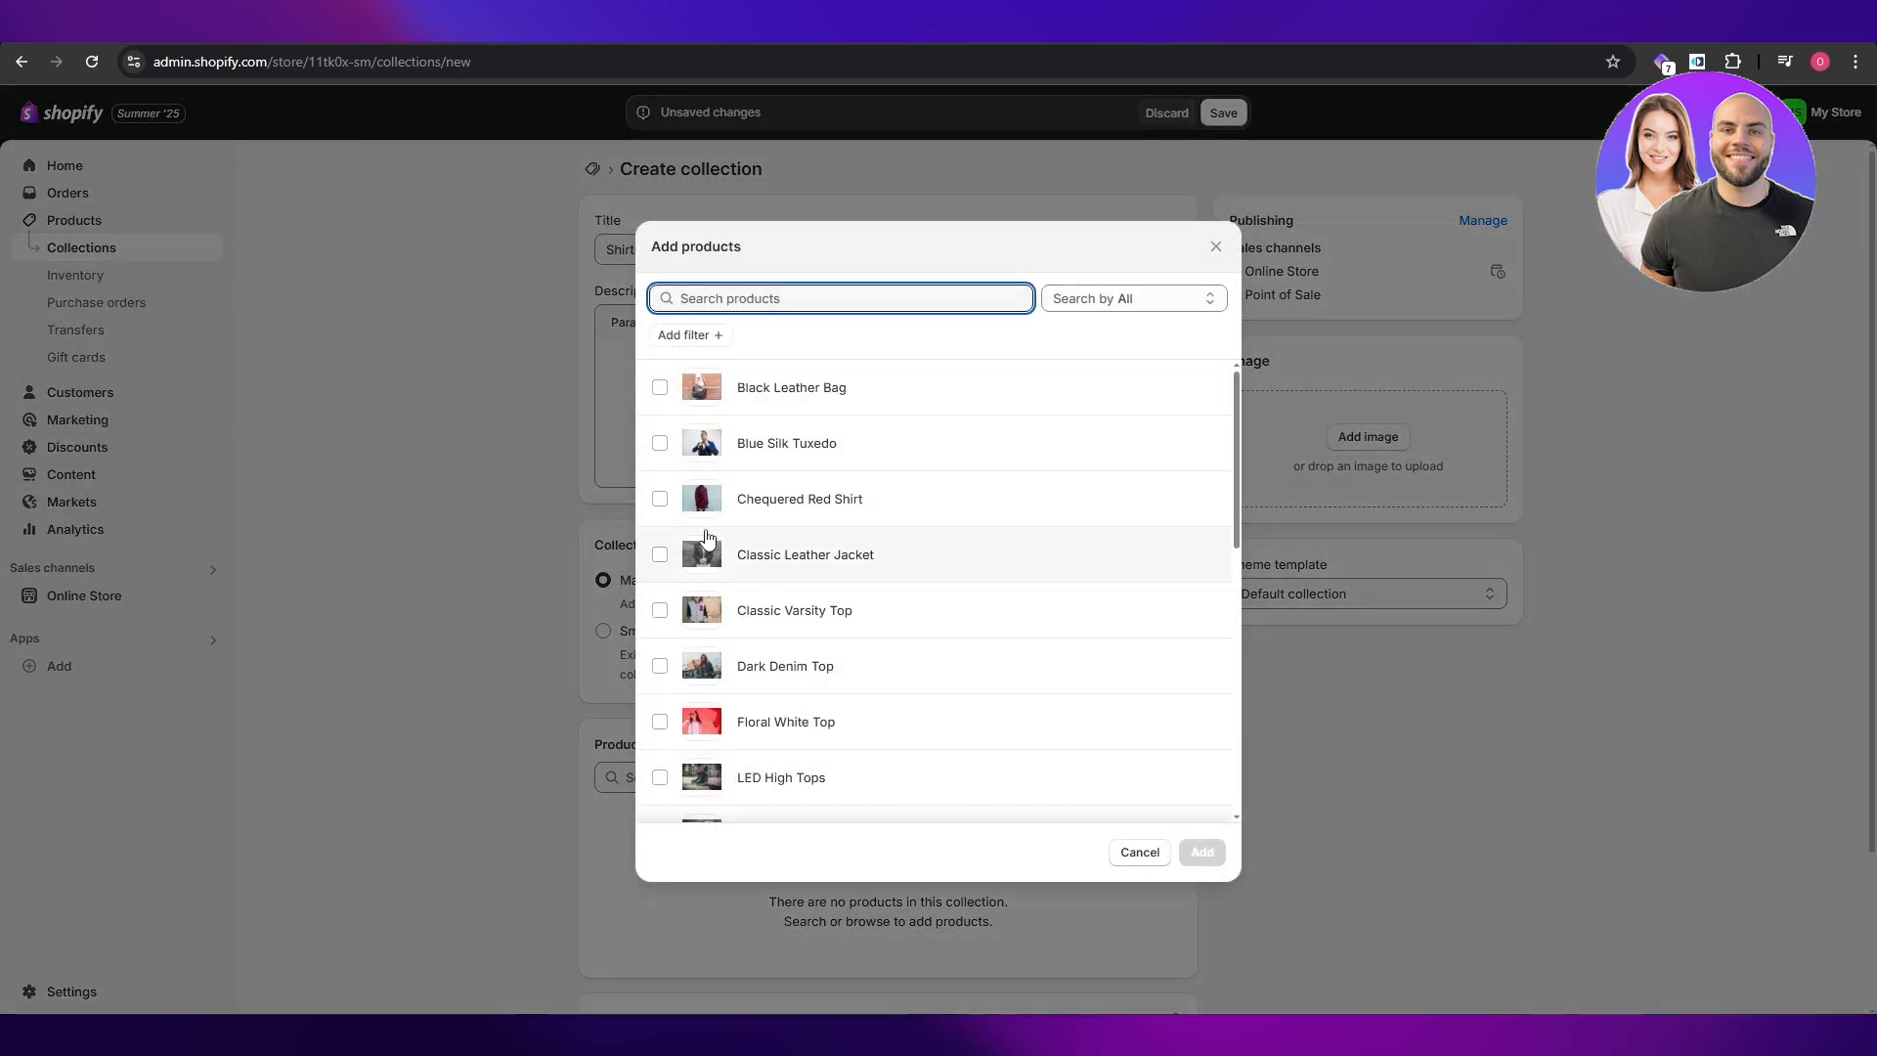
click(662, 502)
scroll(665, 509, down, 4)
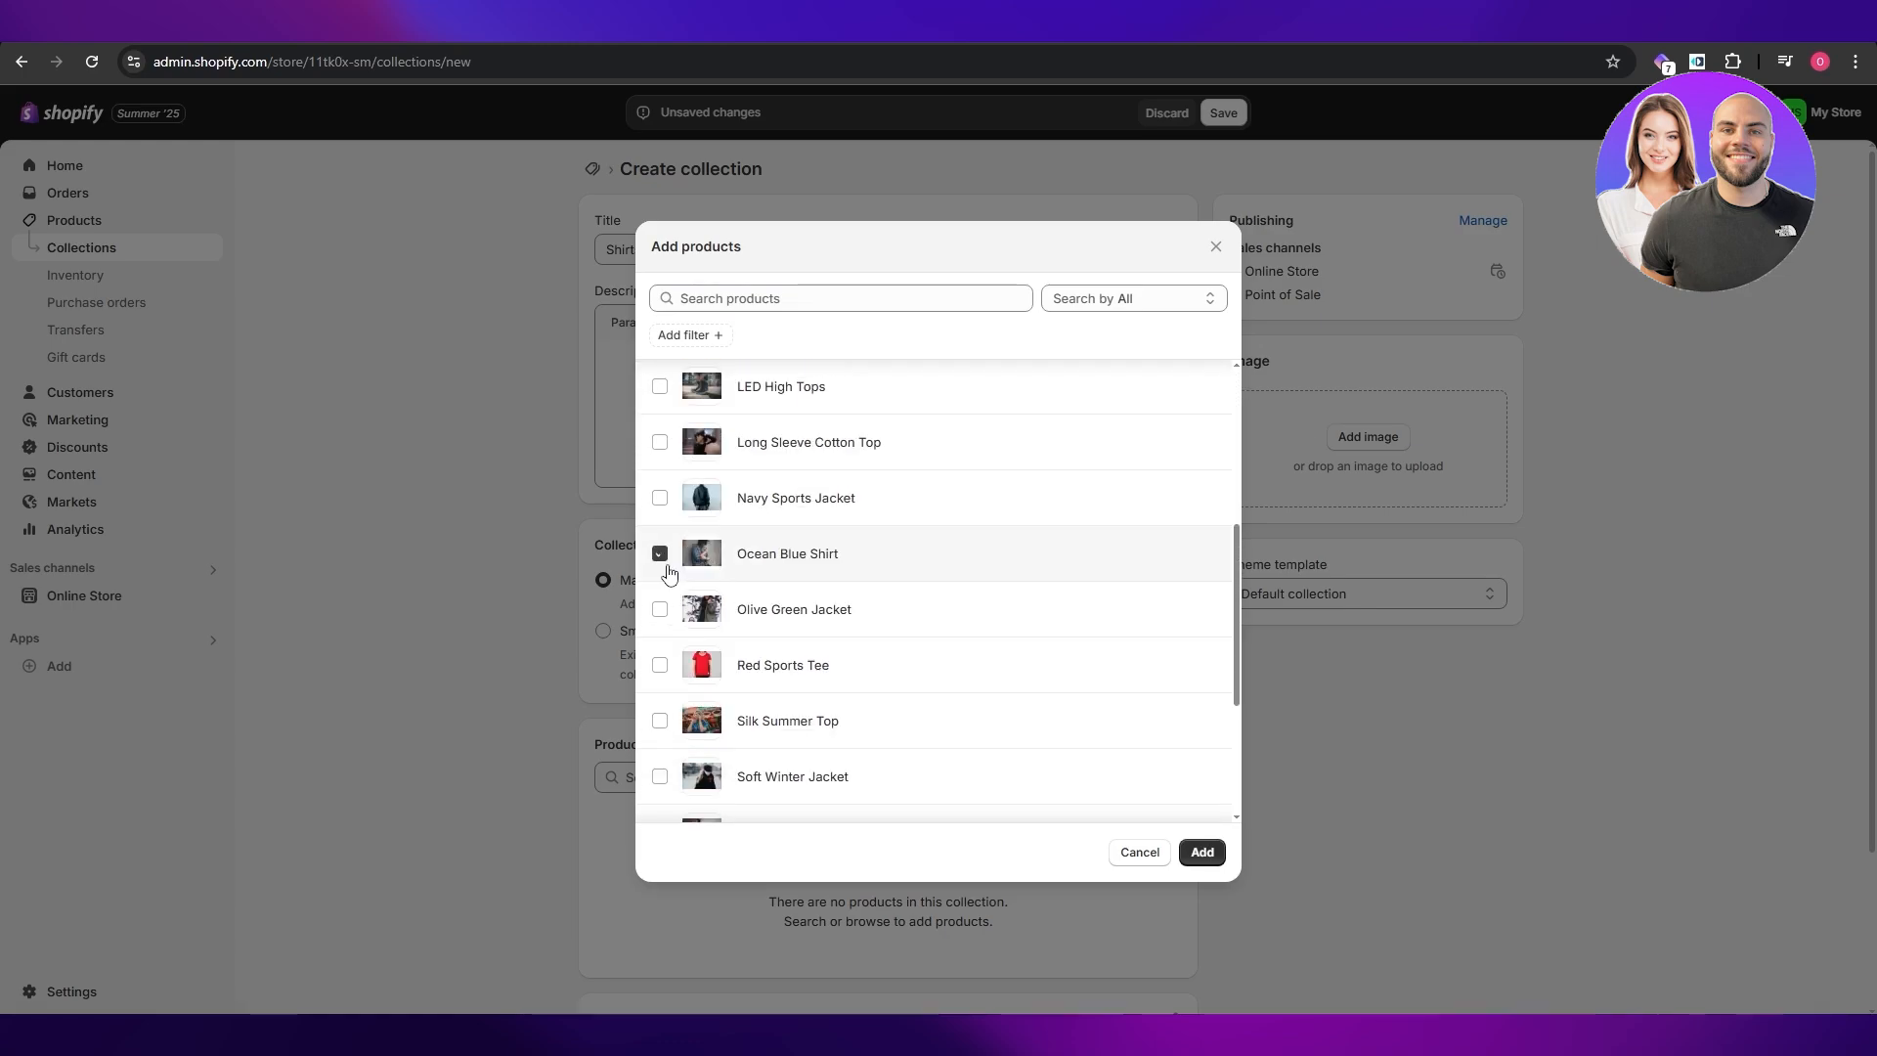
click(661, 554)
scroll(662, 570, down, 3)
scroll(671, 801, up, 10)
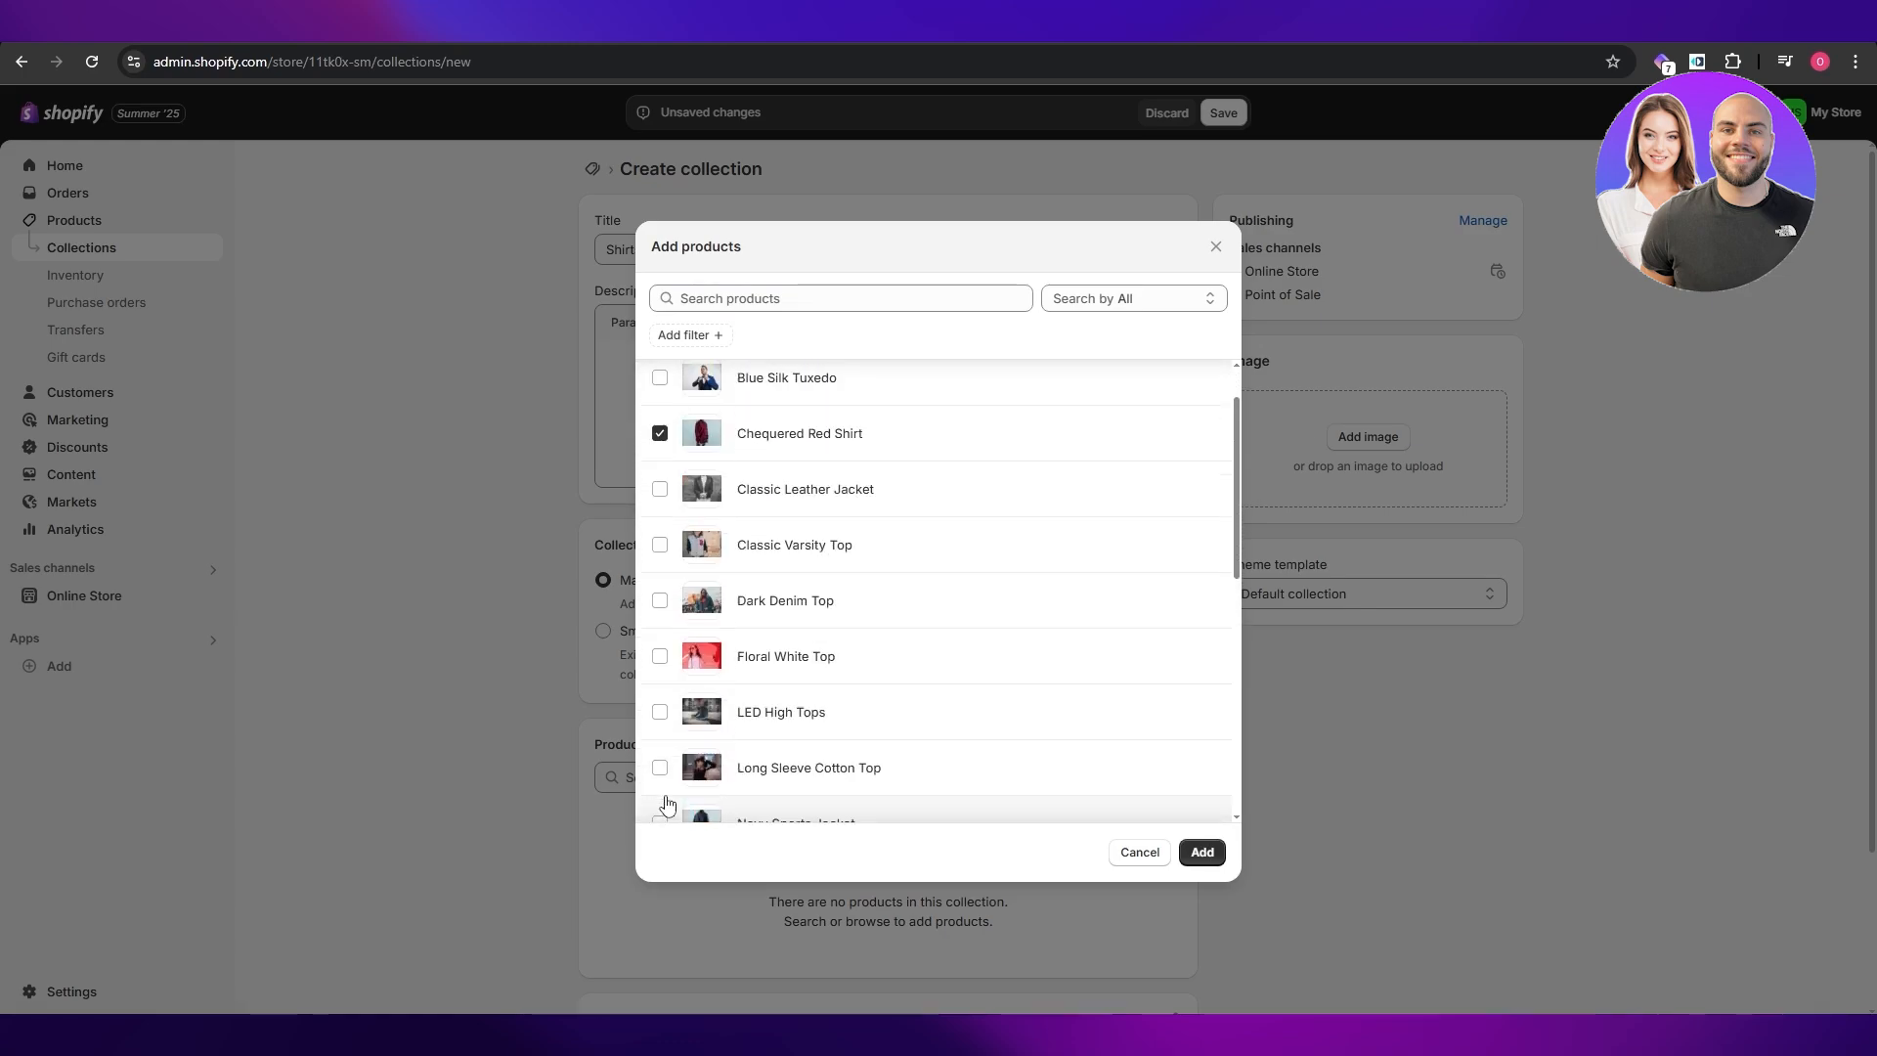
scroll(665, 626, down, 3)
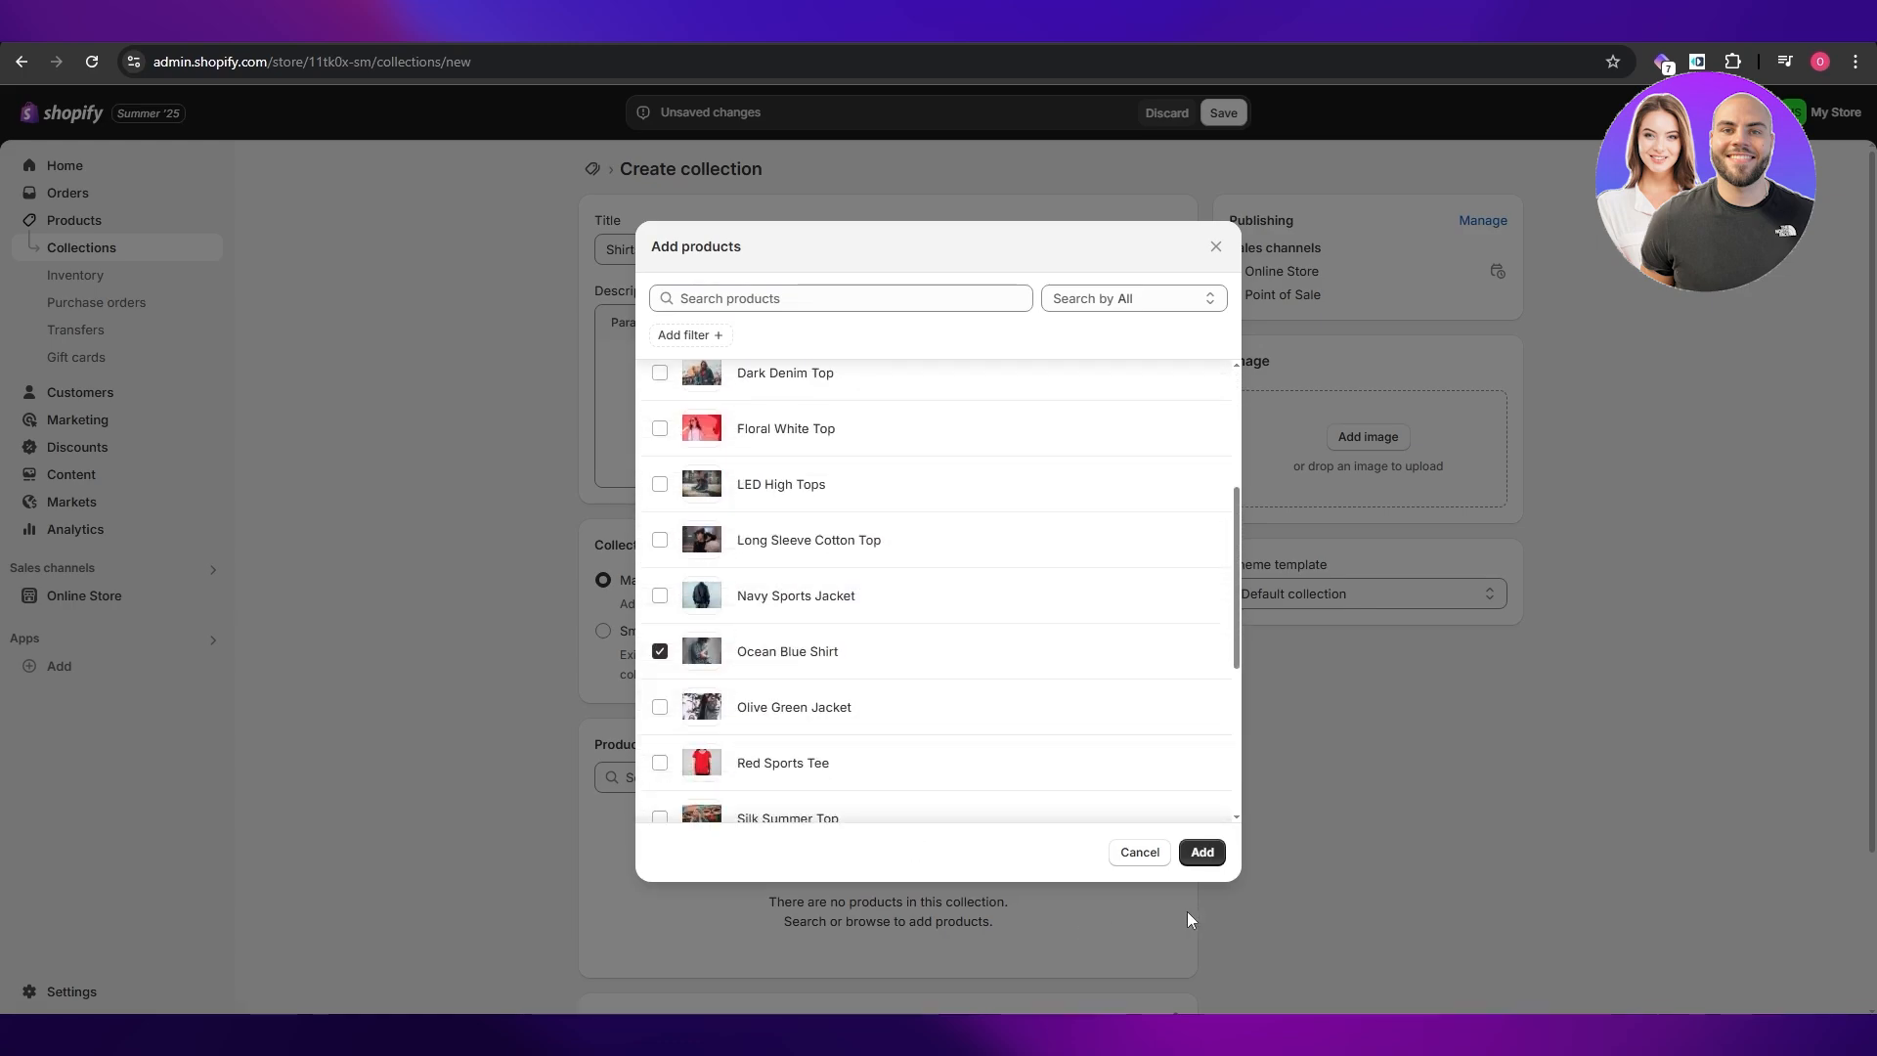
click(1203, 851)
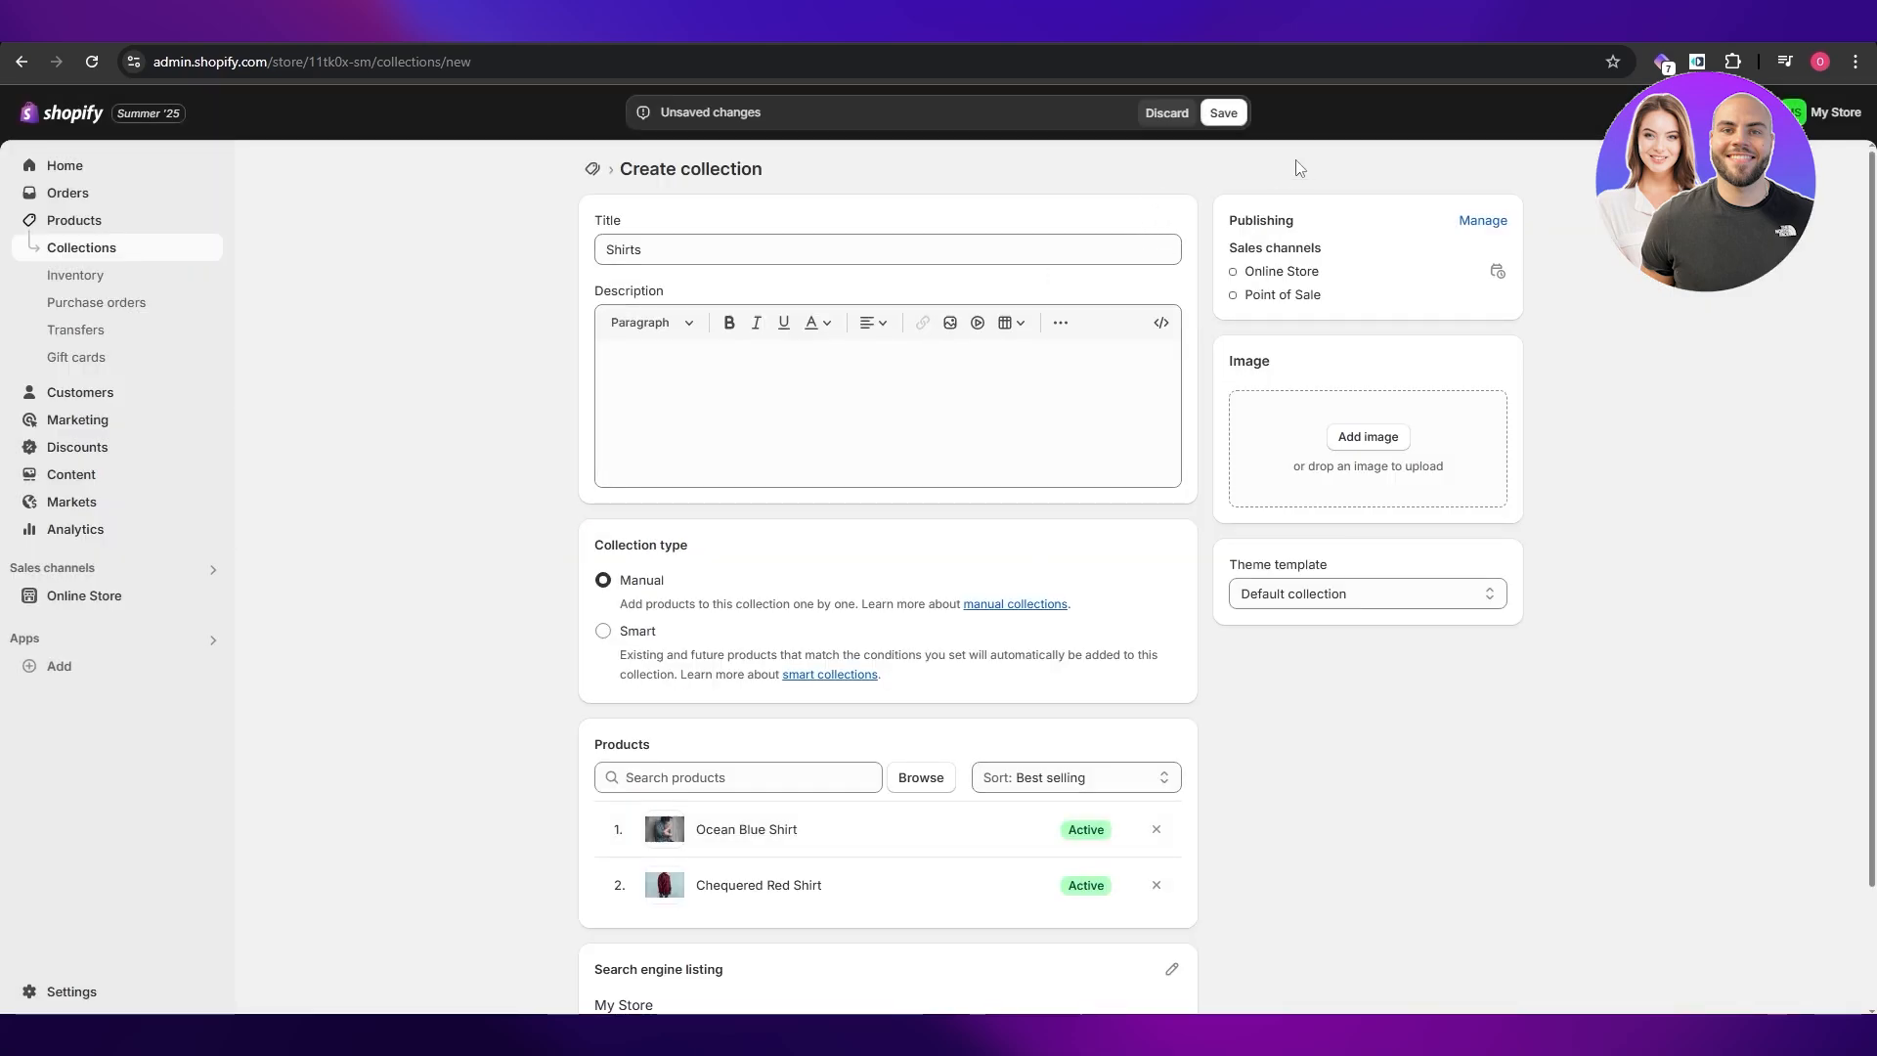
click(1223, 113)
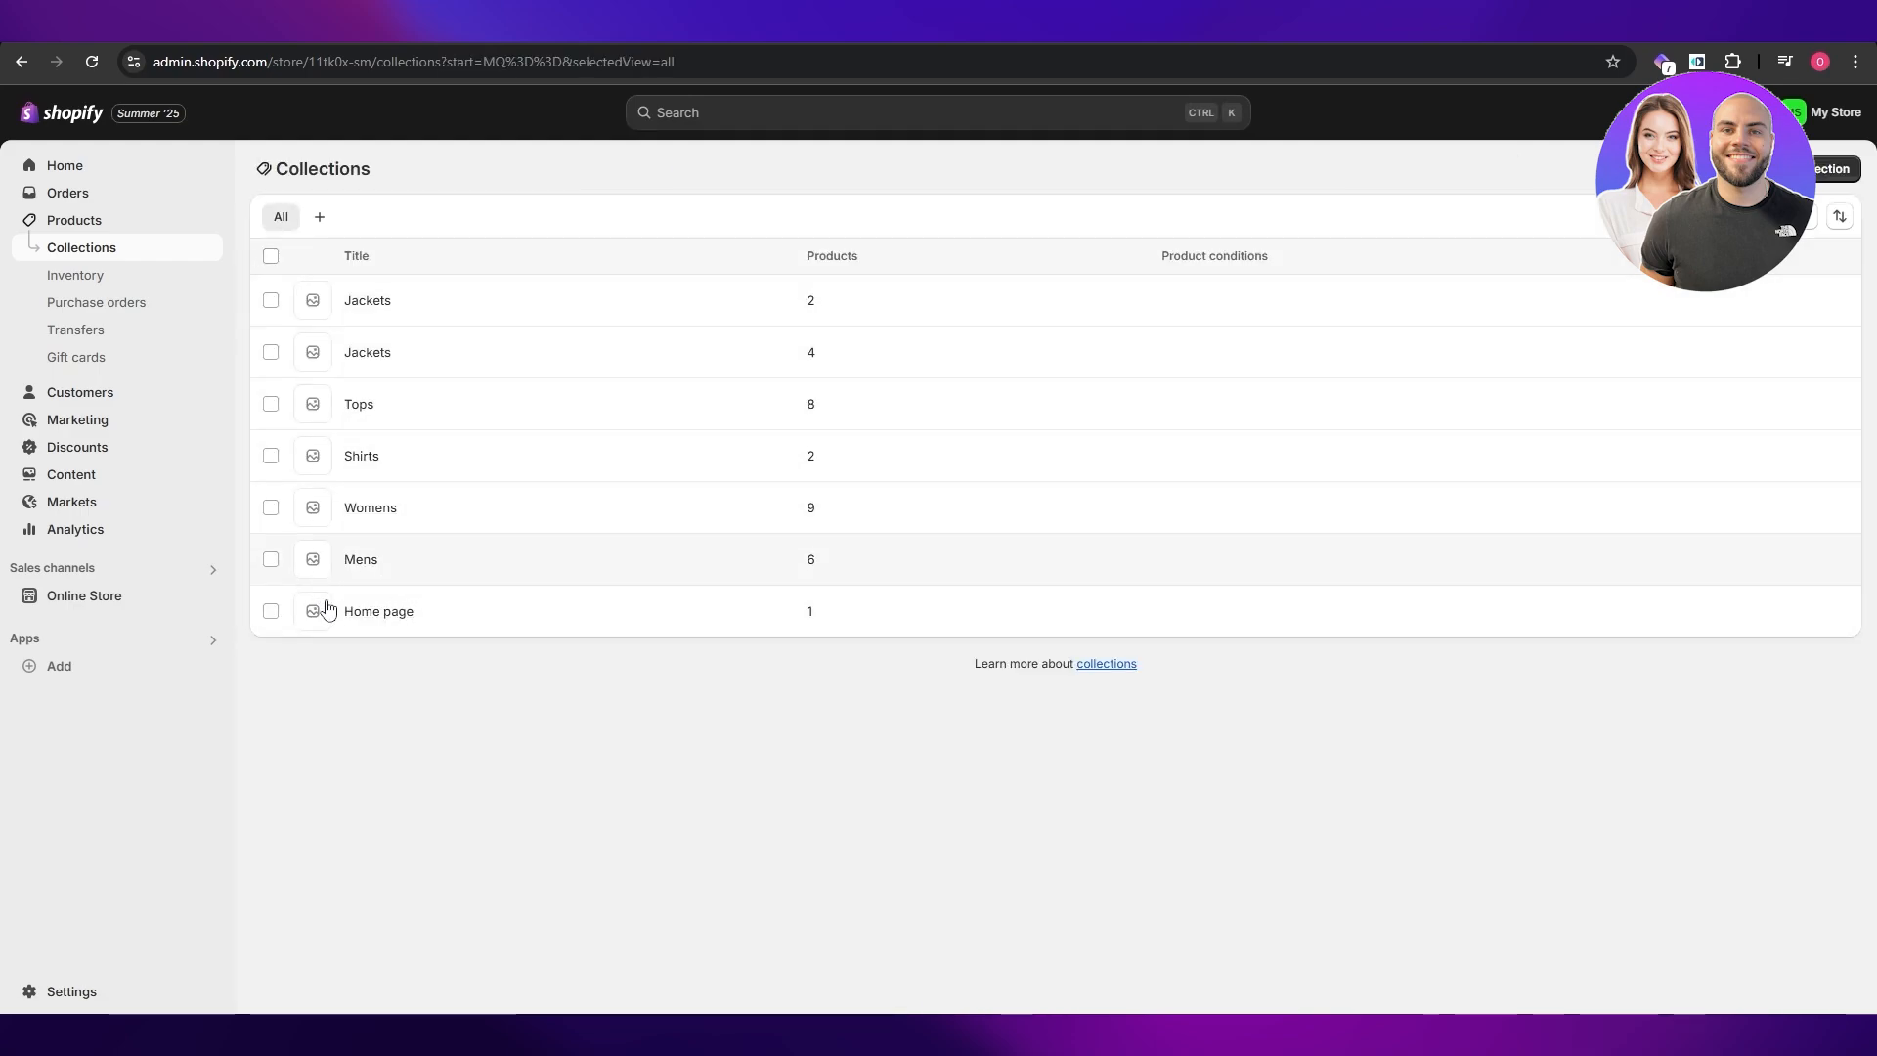
Set the mens-fall-fashion photo as the image of the Jackets collection described as For men, and save the collection
click(313, 313)
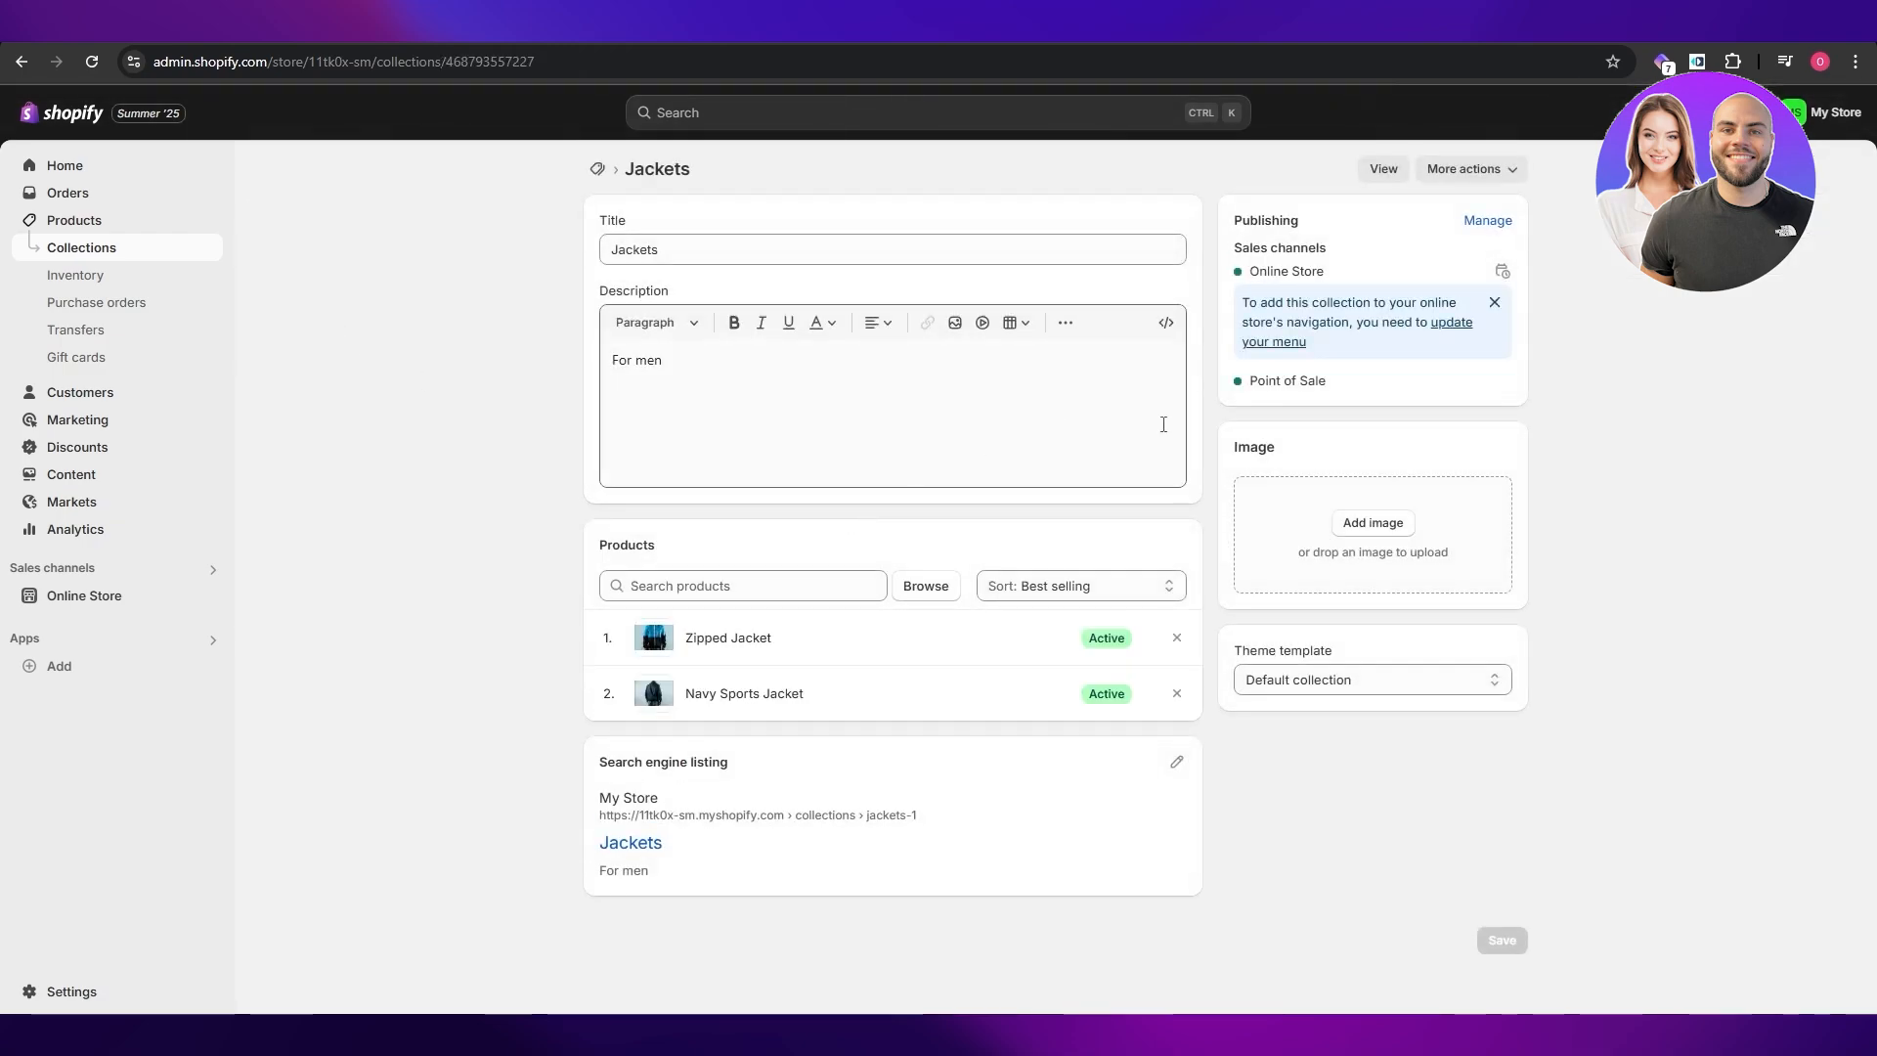
click(1373, 520)
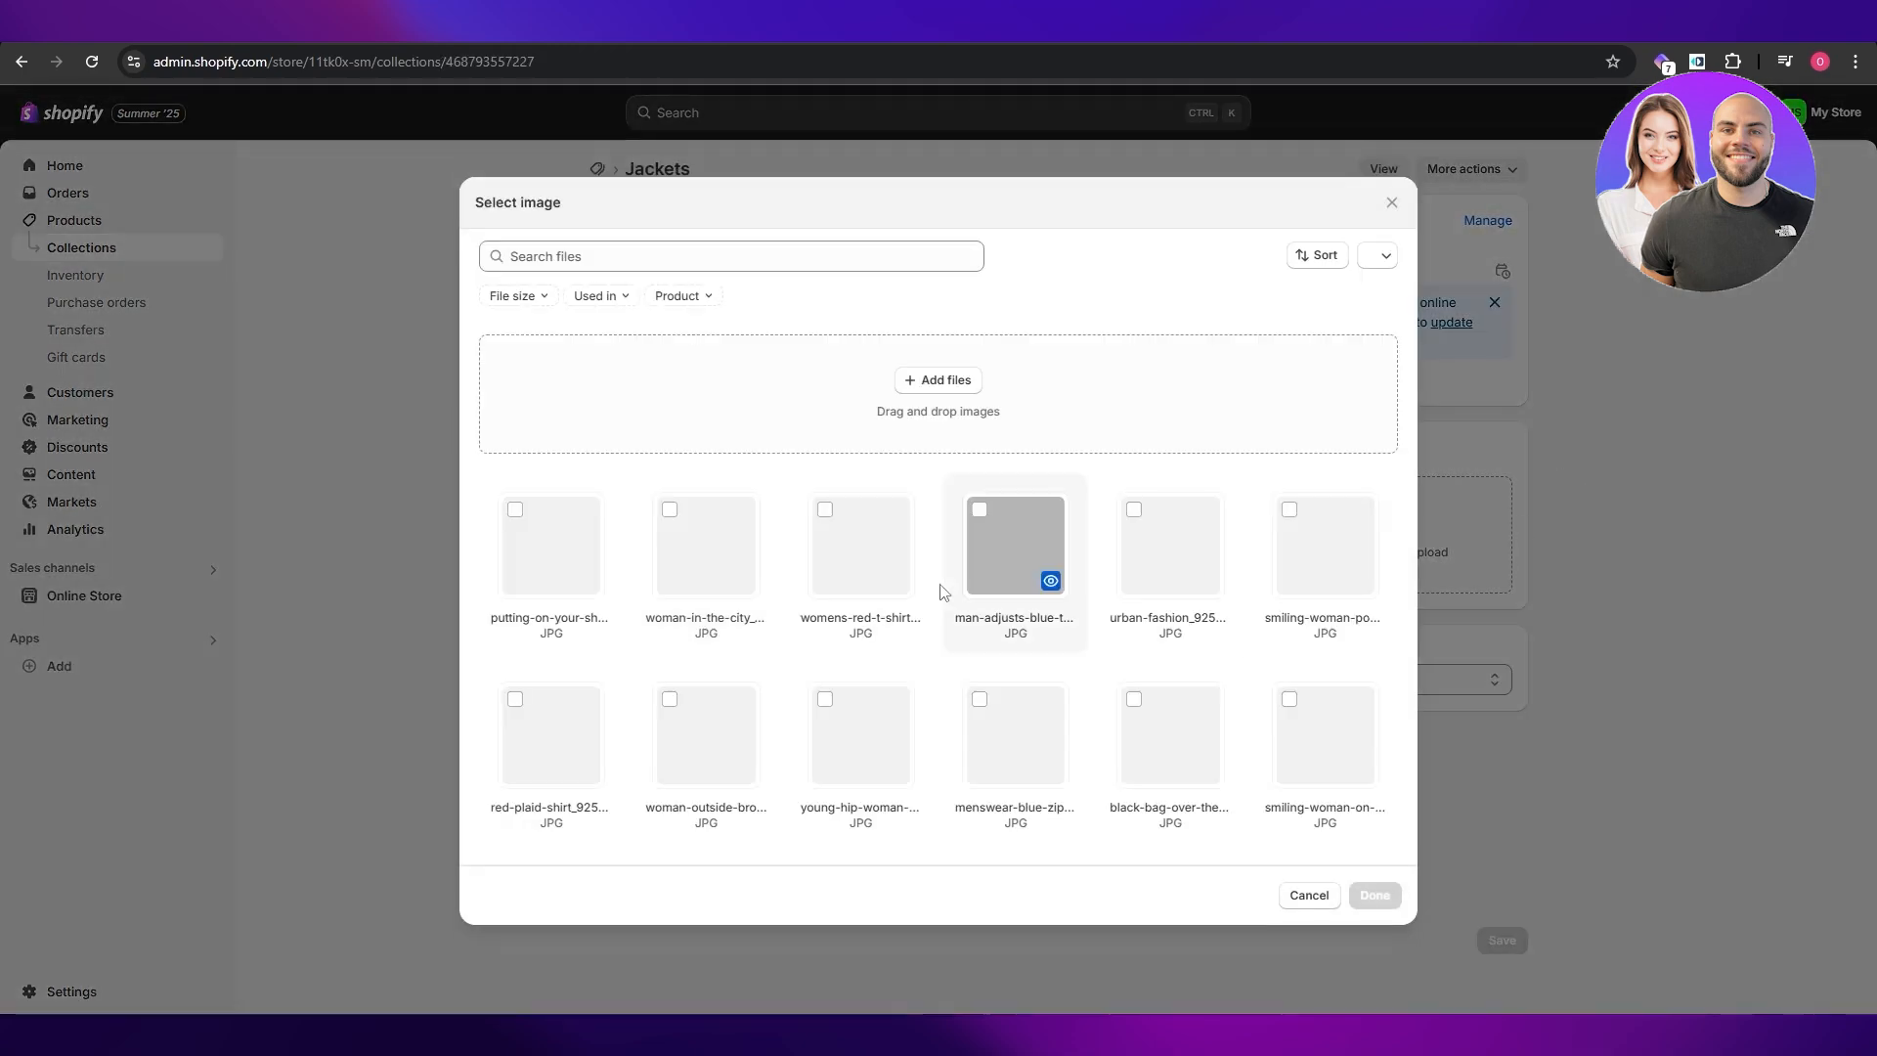
click(1393, 203)
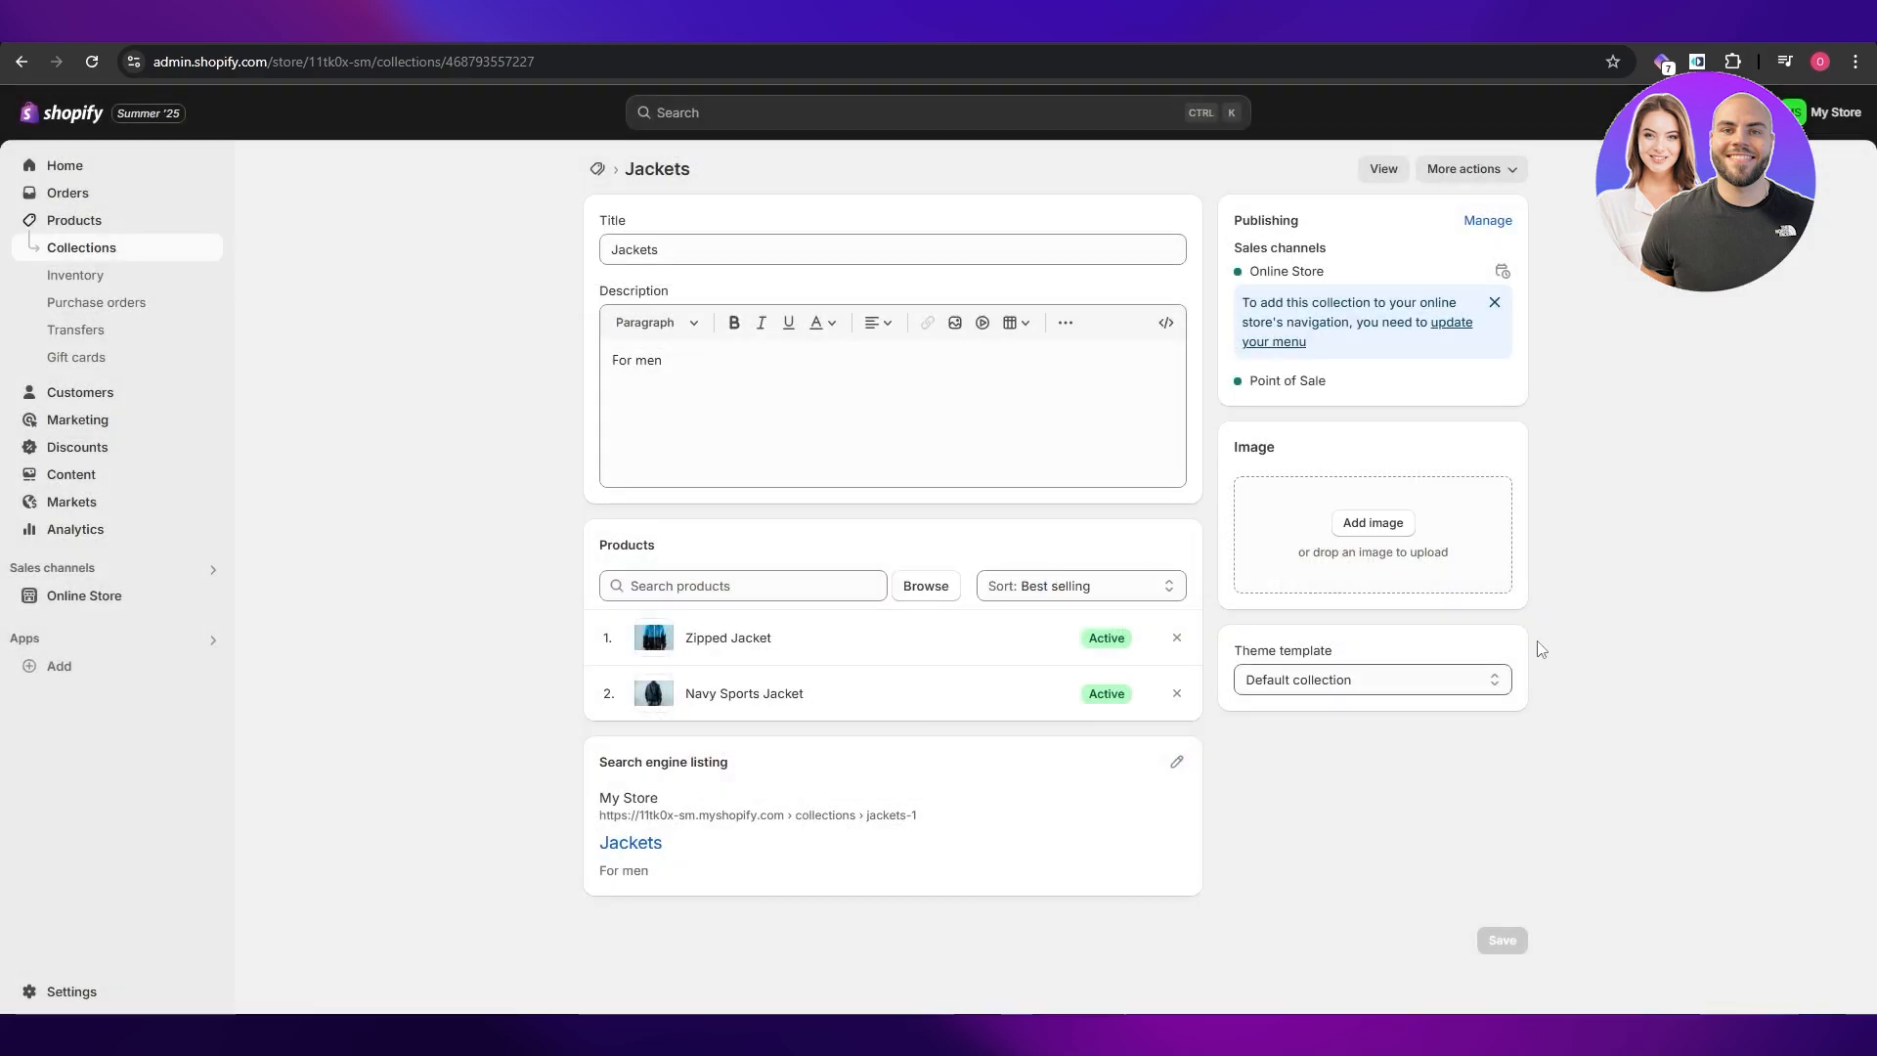
click(1371, 528)
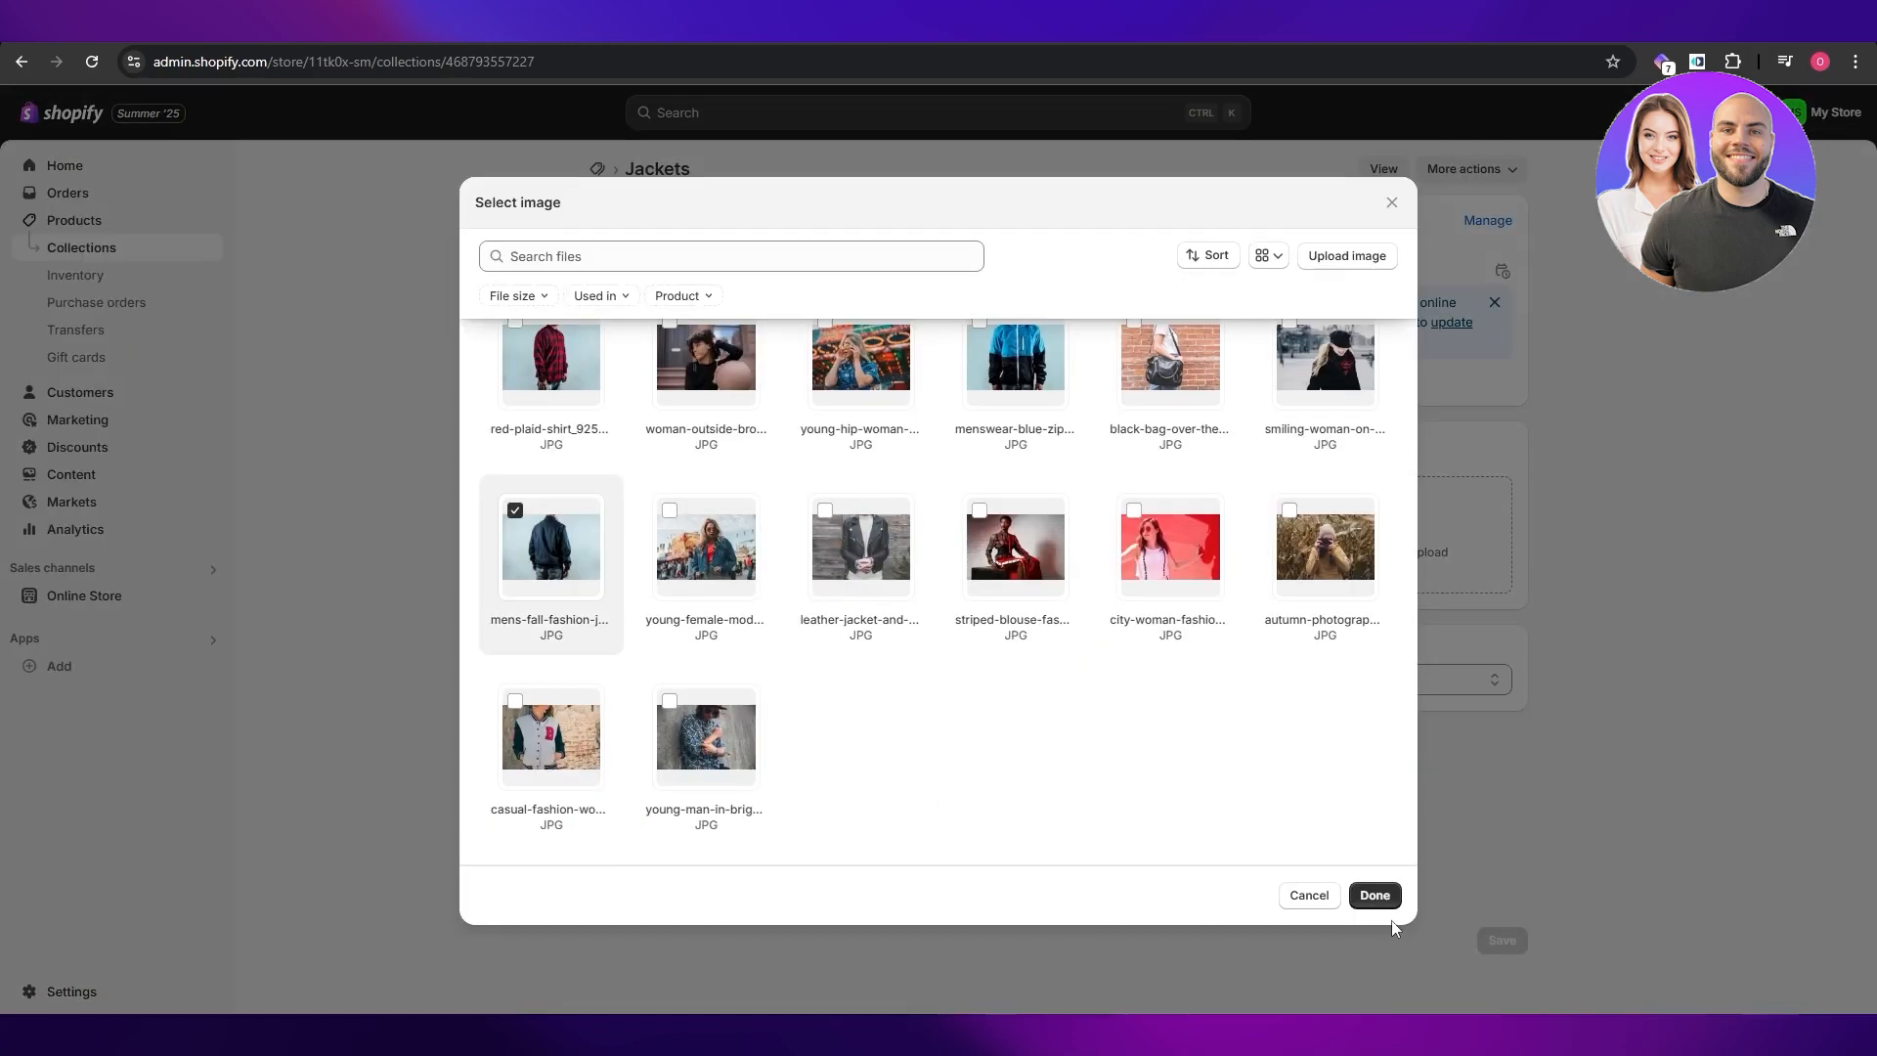
click(1385, 901)
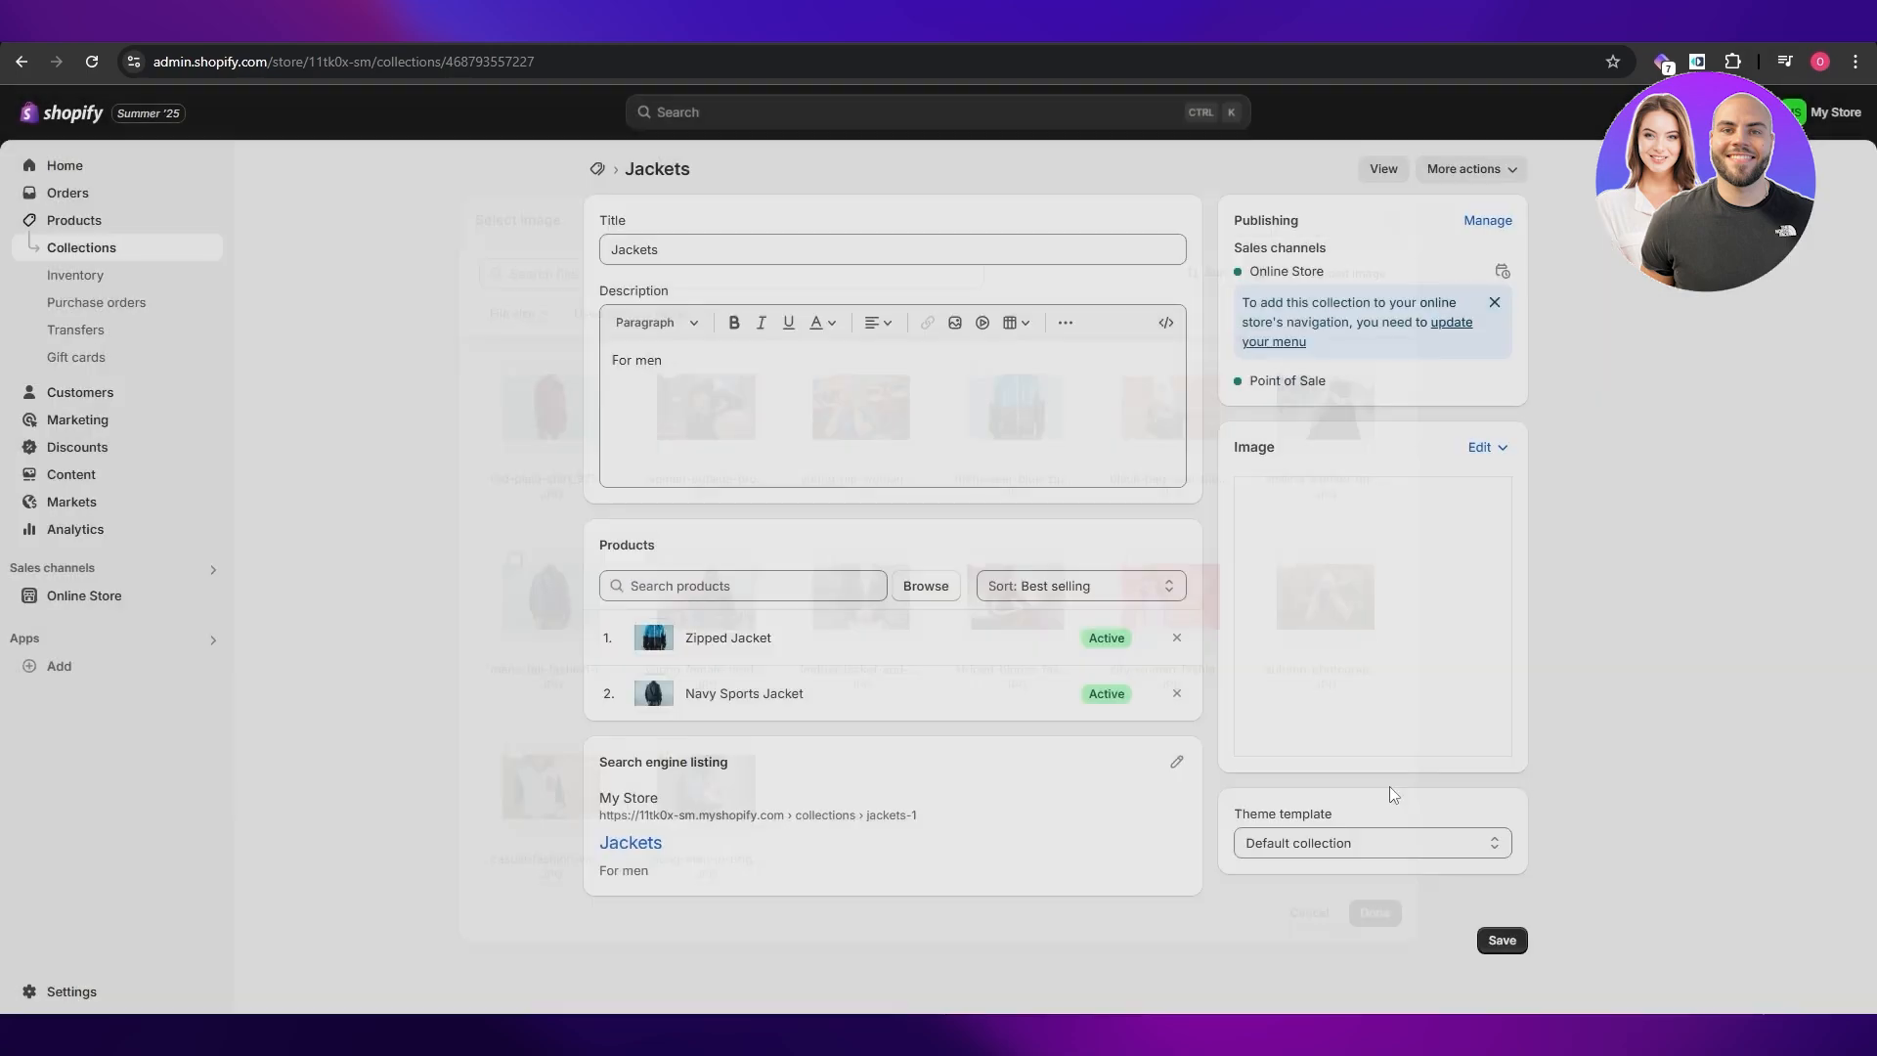
click(1220, 114)
click(598, 169)
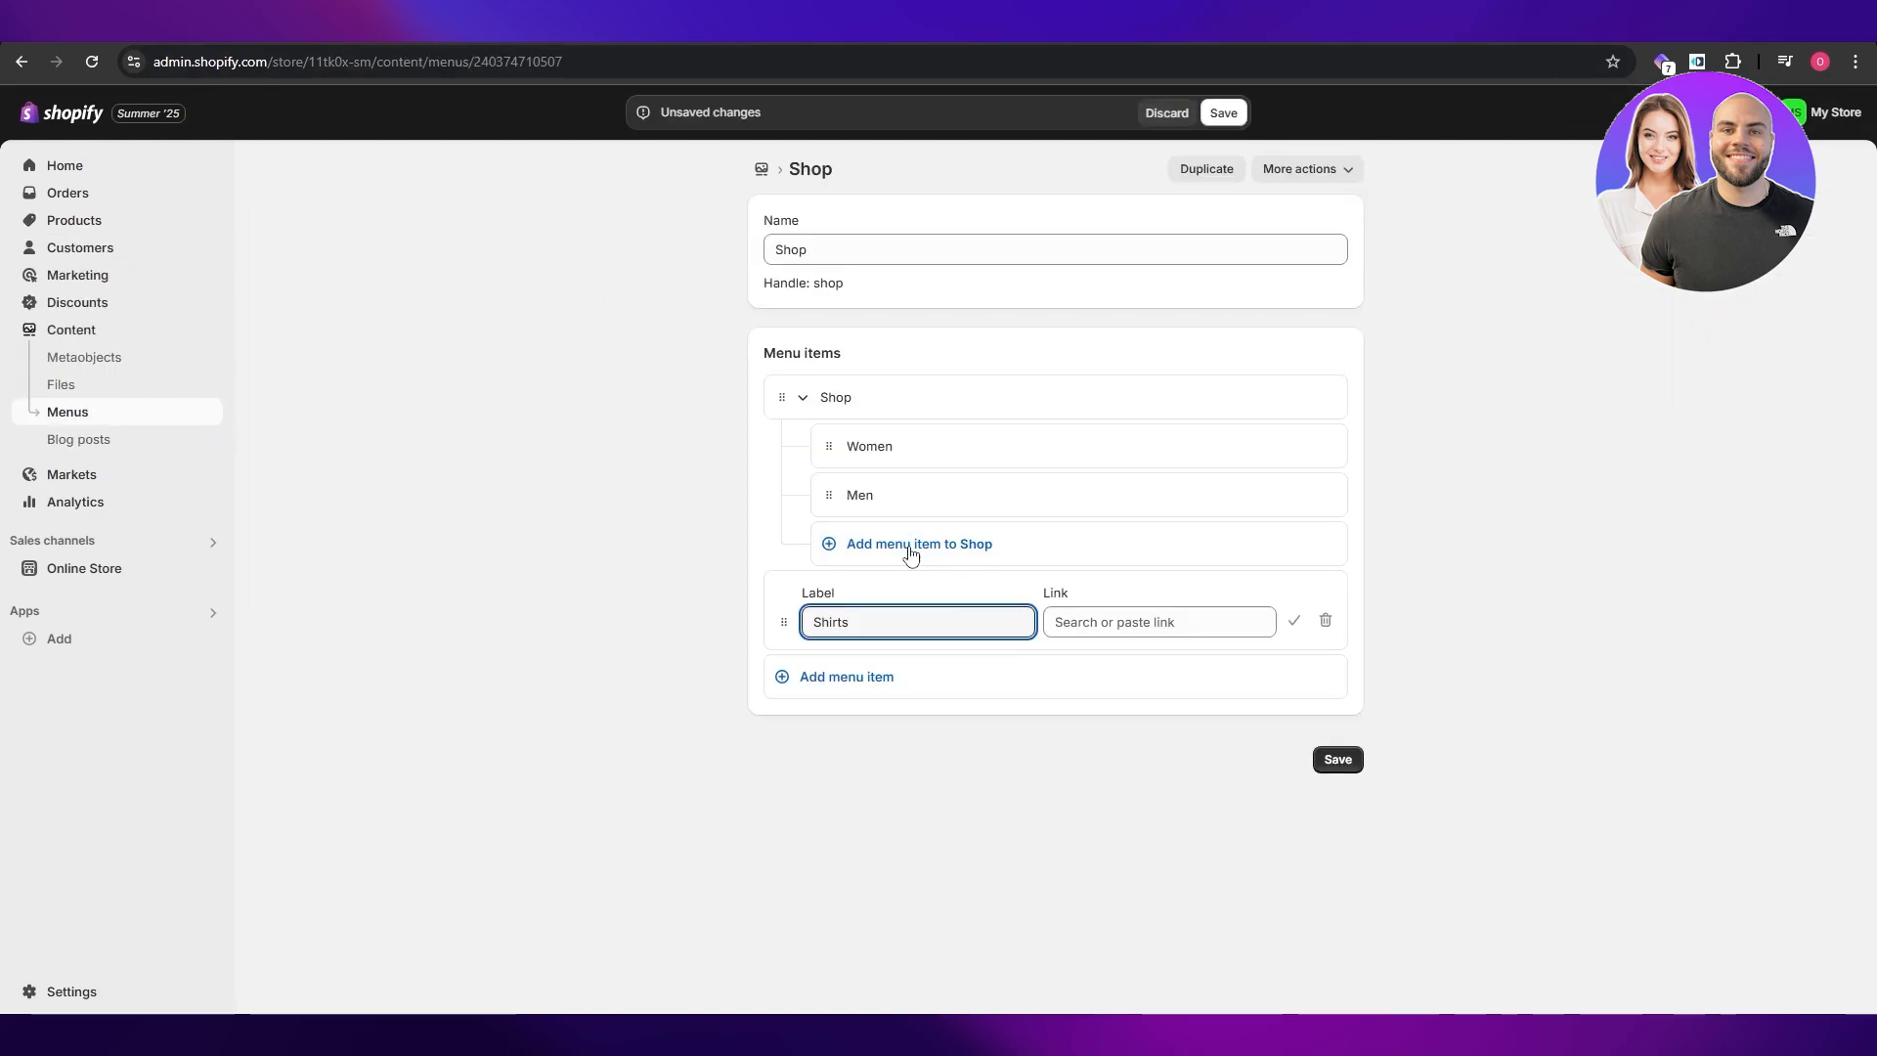
Link the new top-level Shirts item in the Shop menu to the Tops collection and apply the item
click(1117, 624)
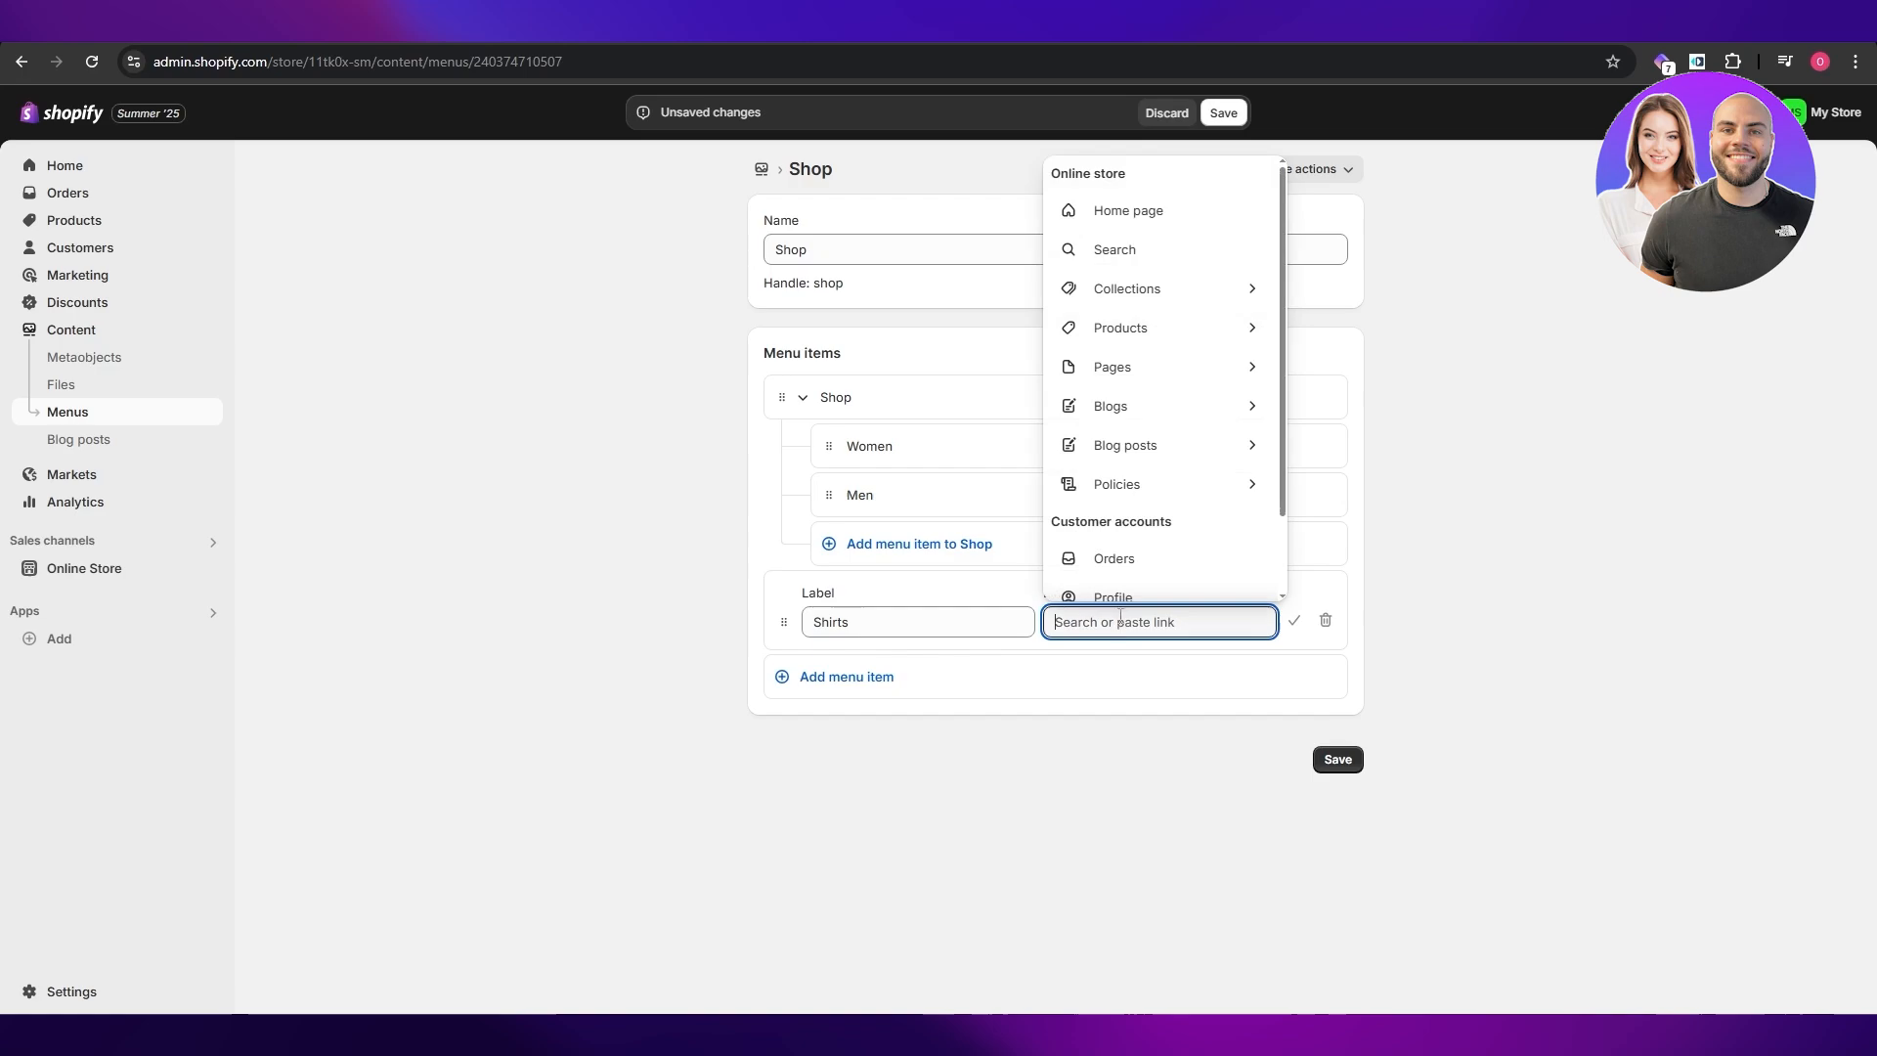
click(1182, 303)
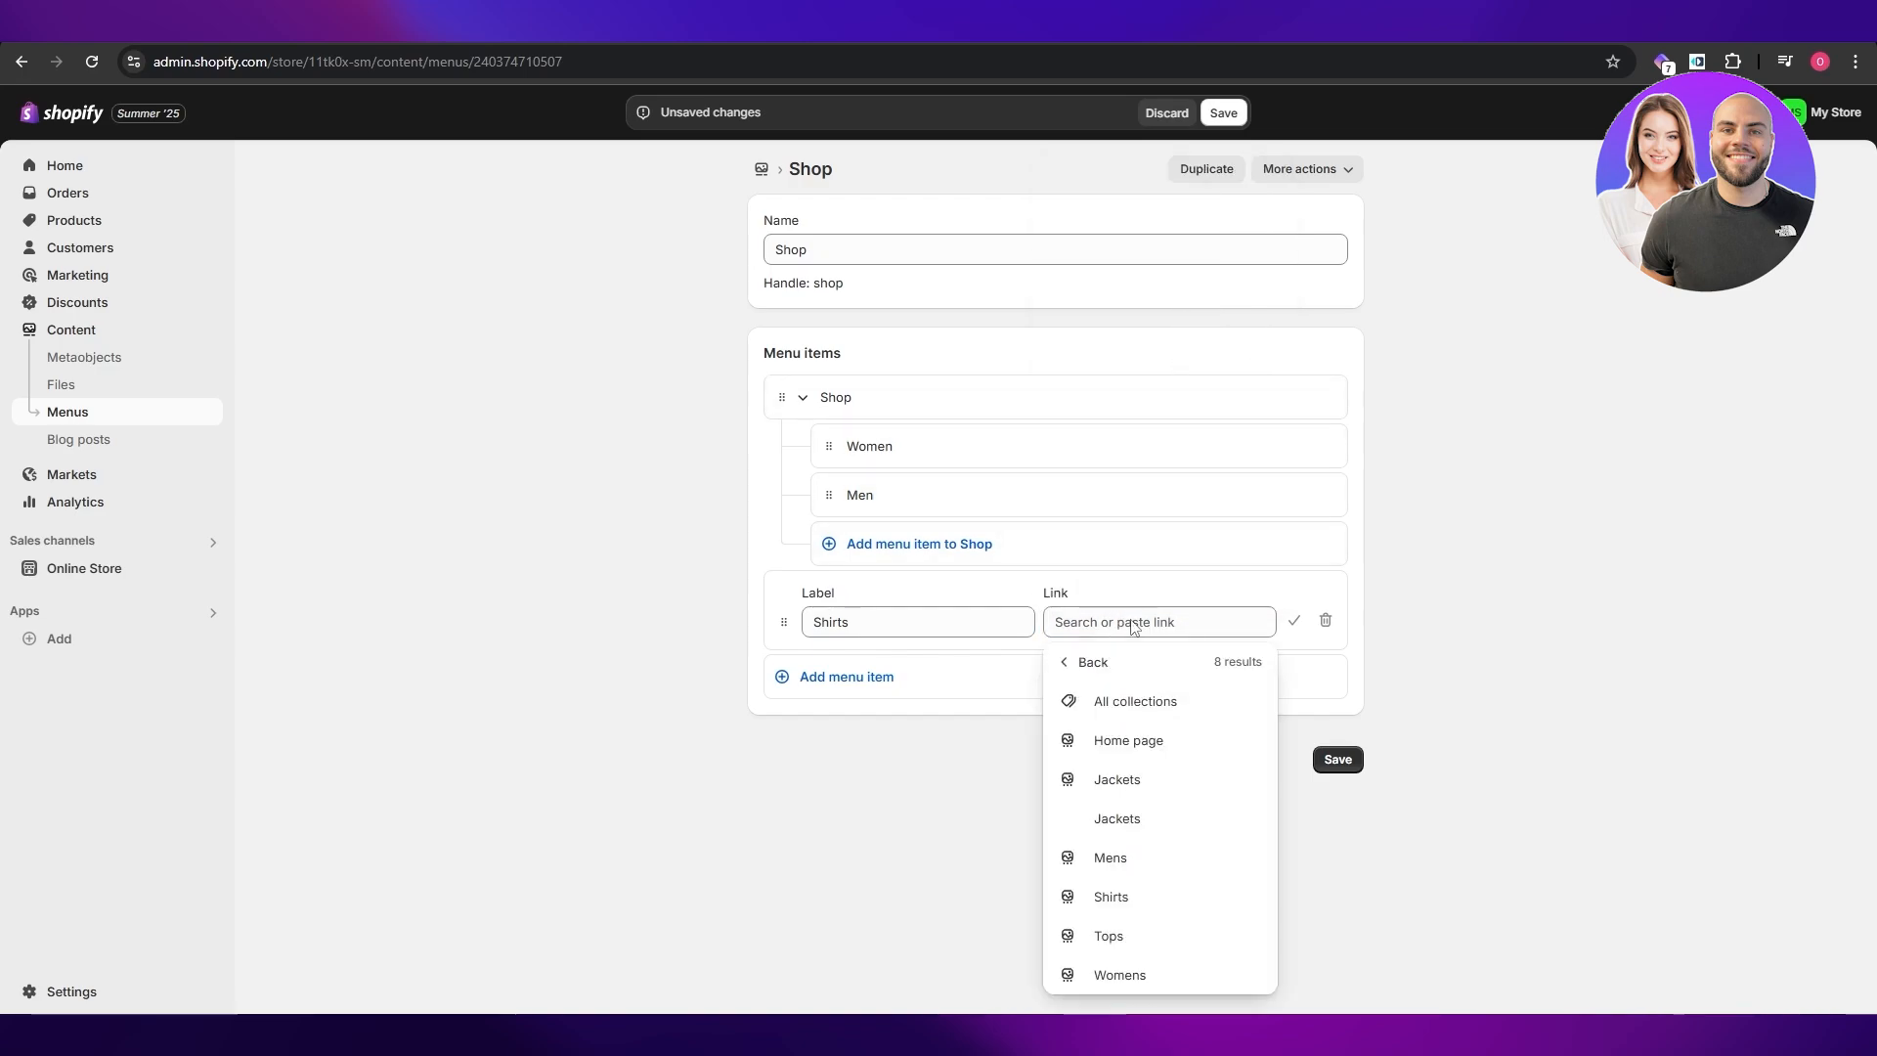
click(1143, 912)
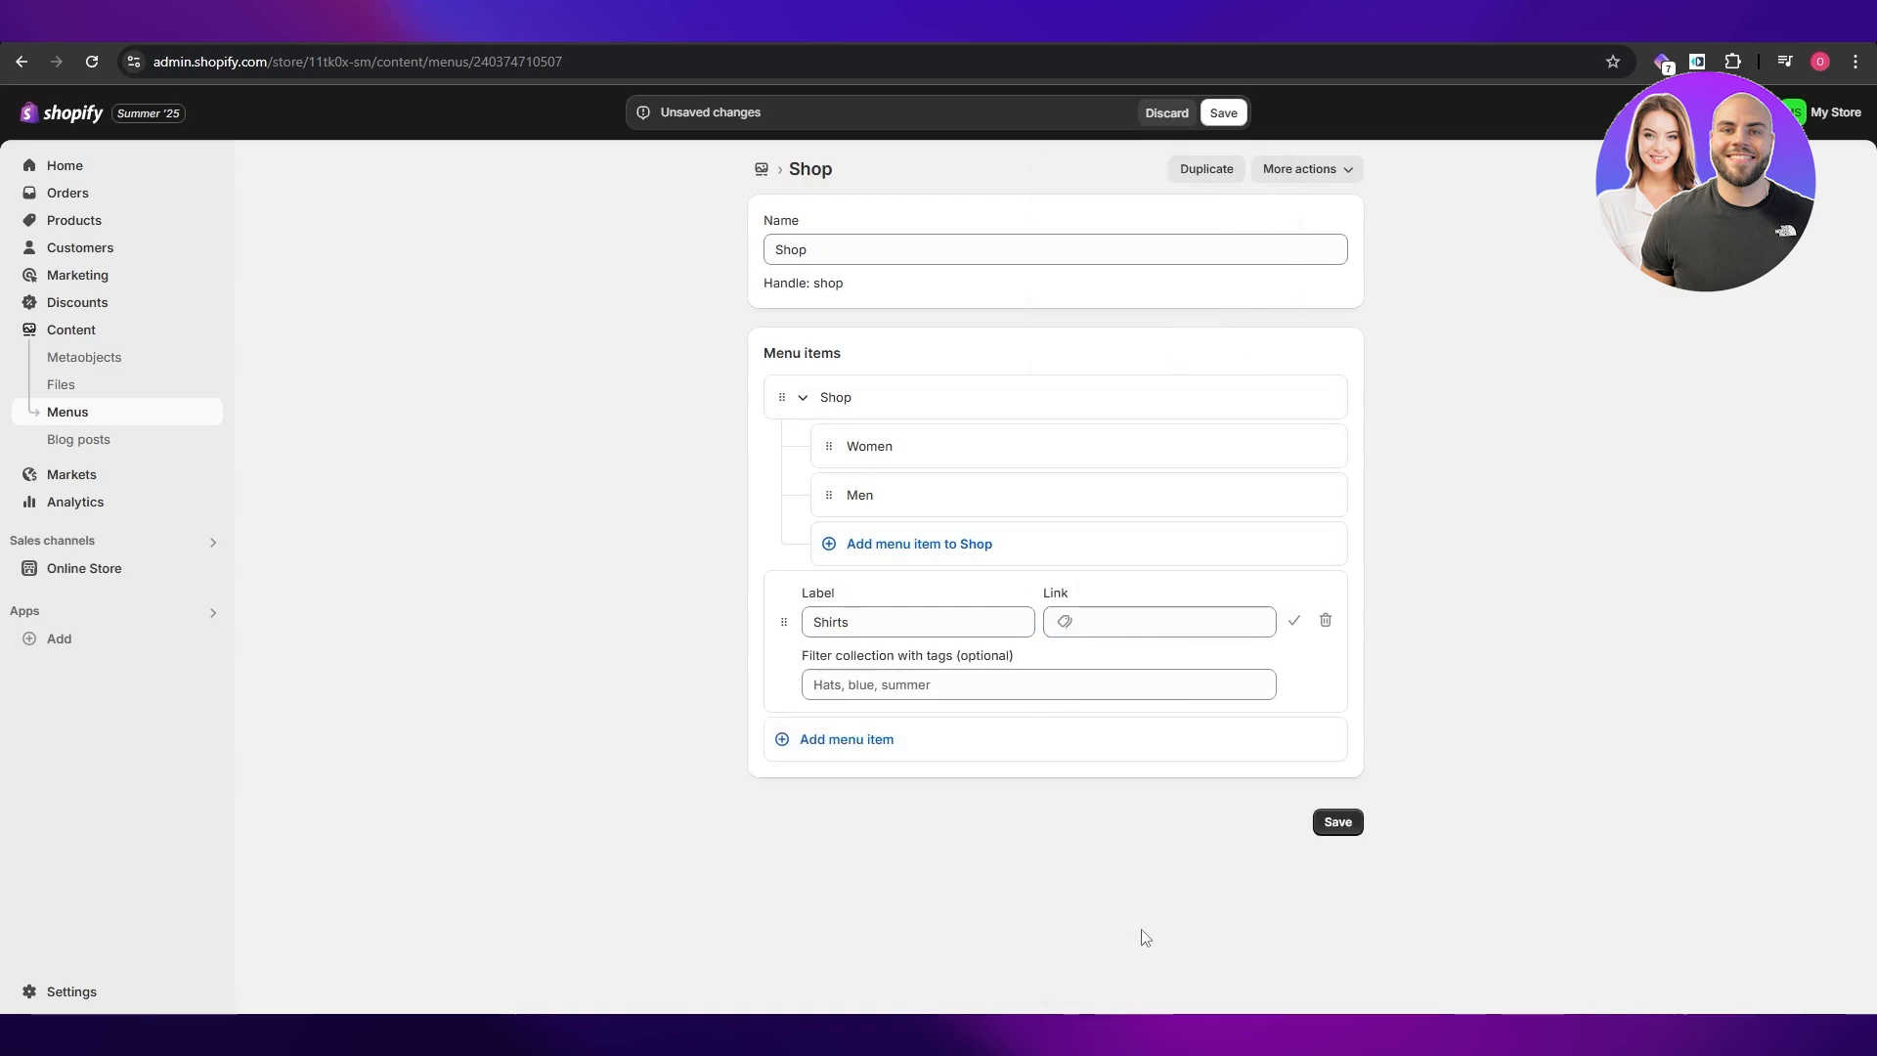
click(953, 622)
click(1295, 622)
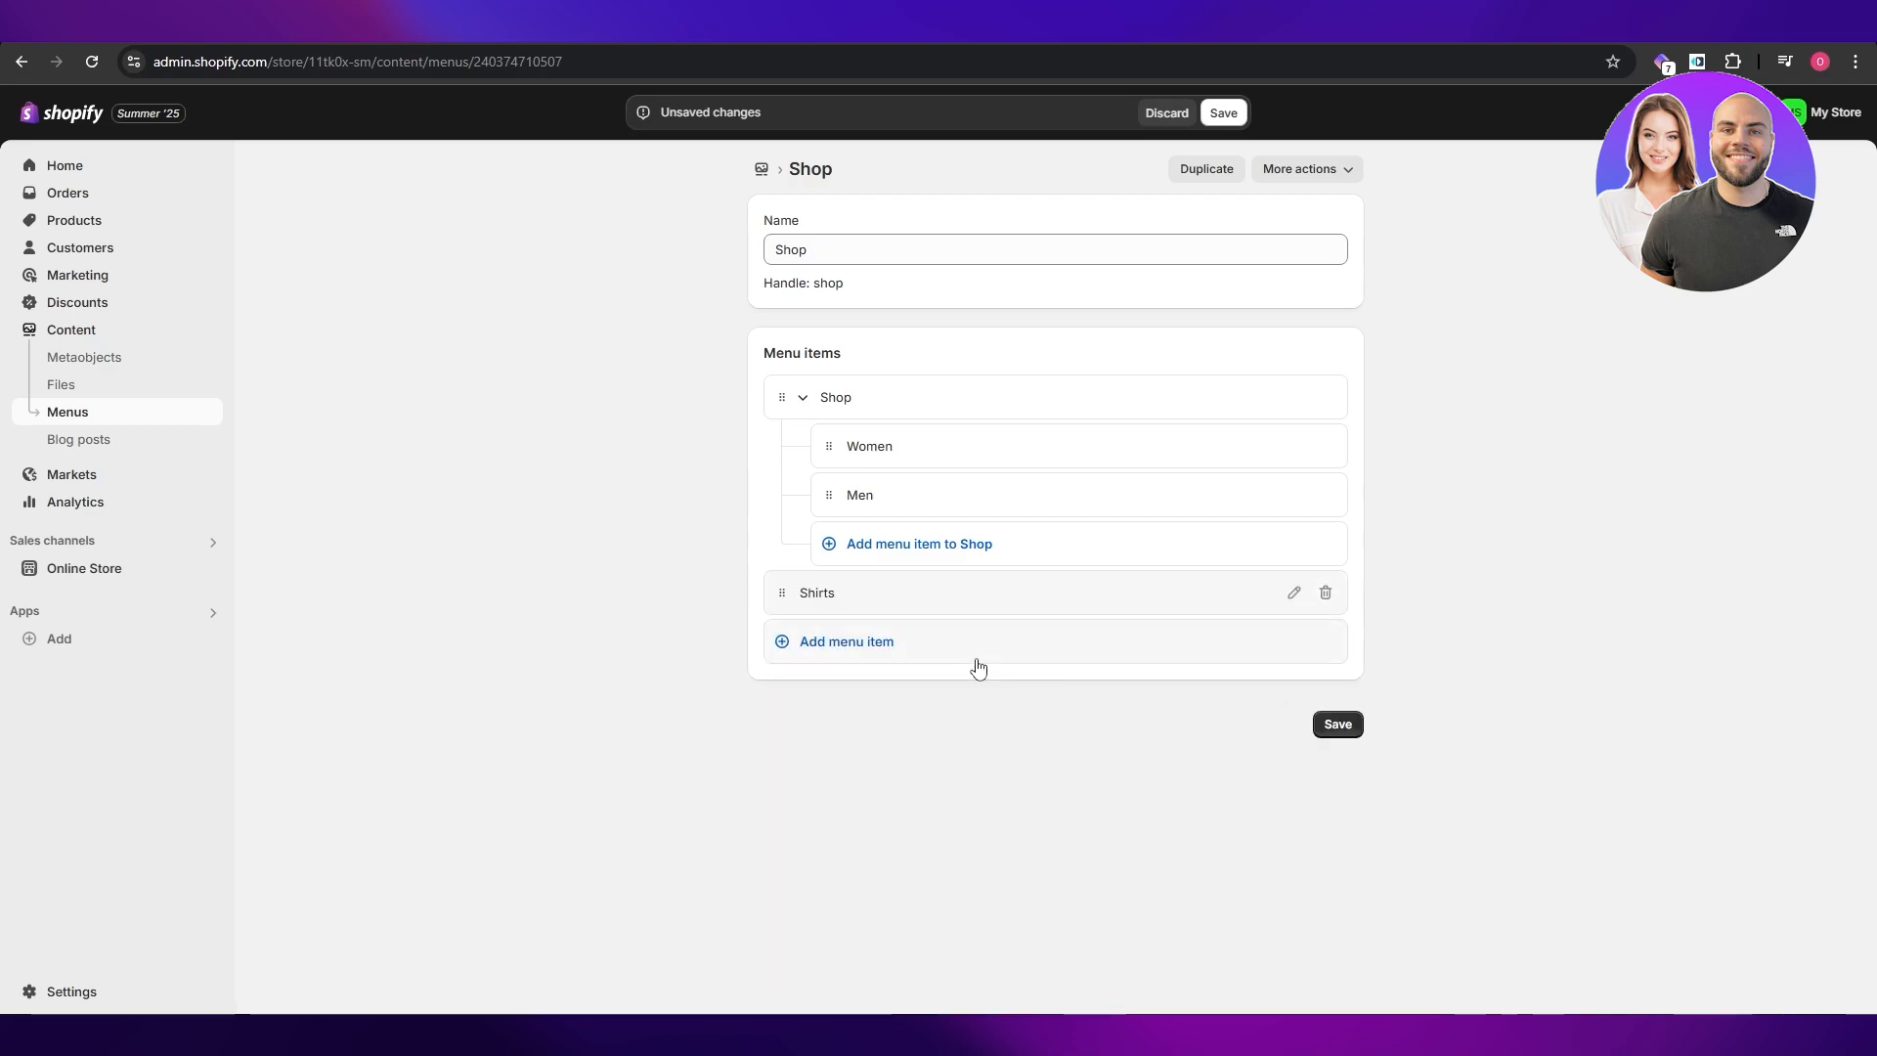
Add another top-level menu item labelled Shirts and relabel the item linked to the Tops collection as Tops
click(968, 653)
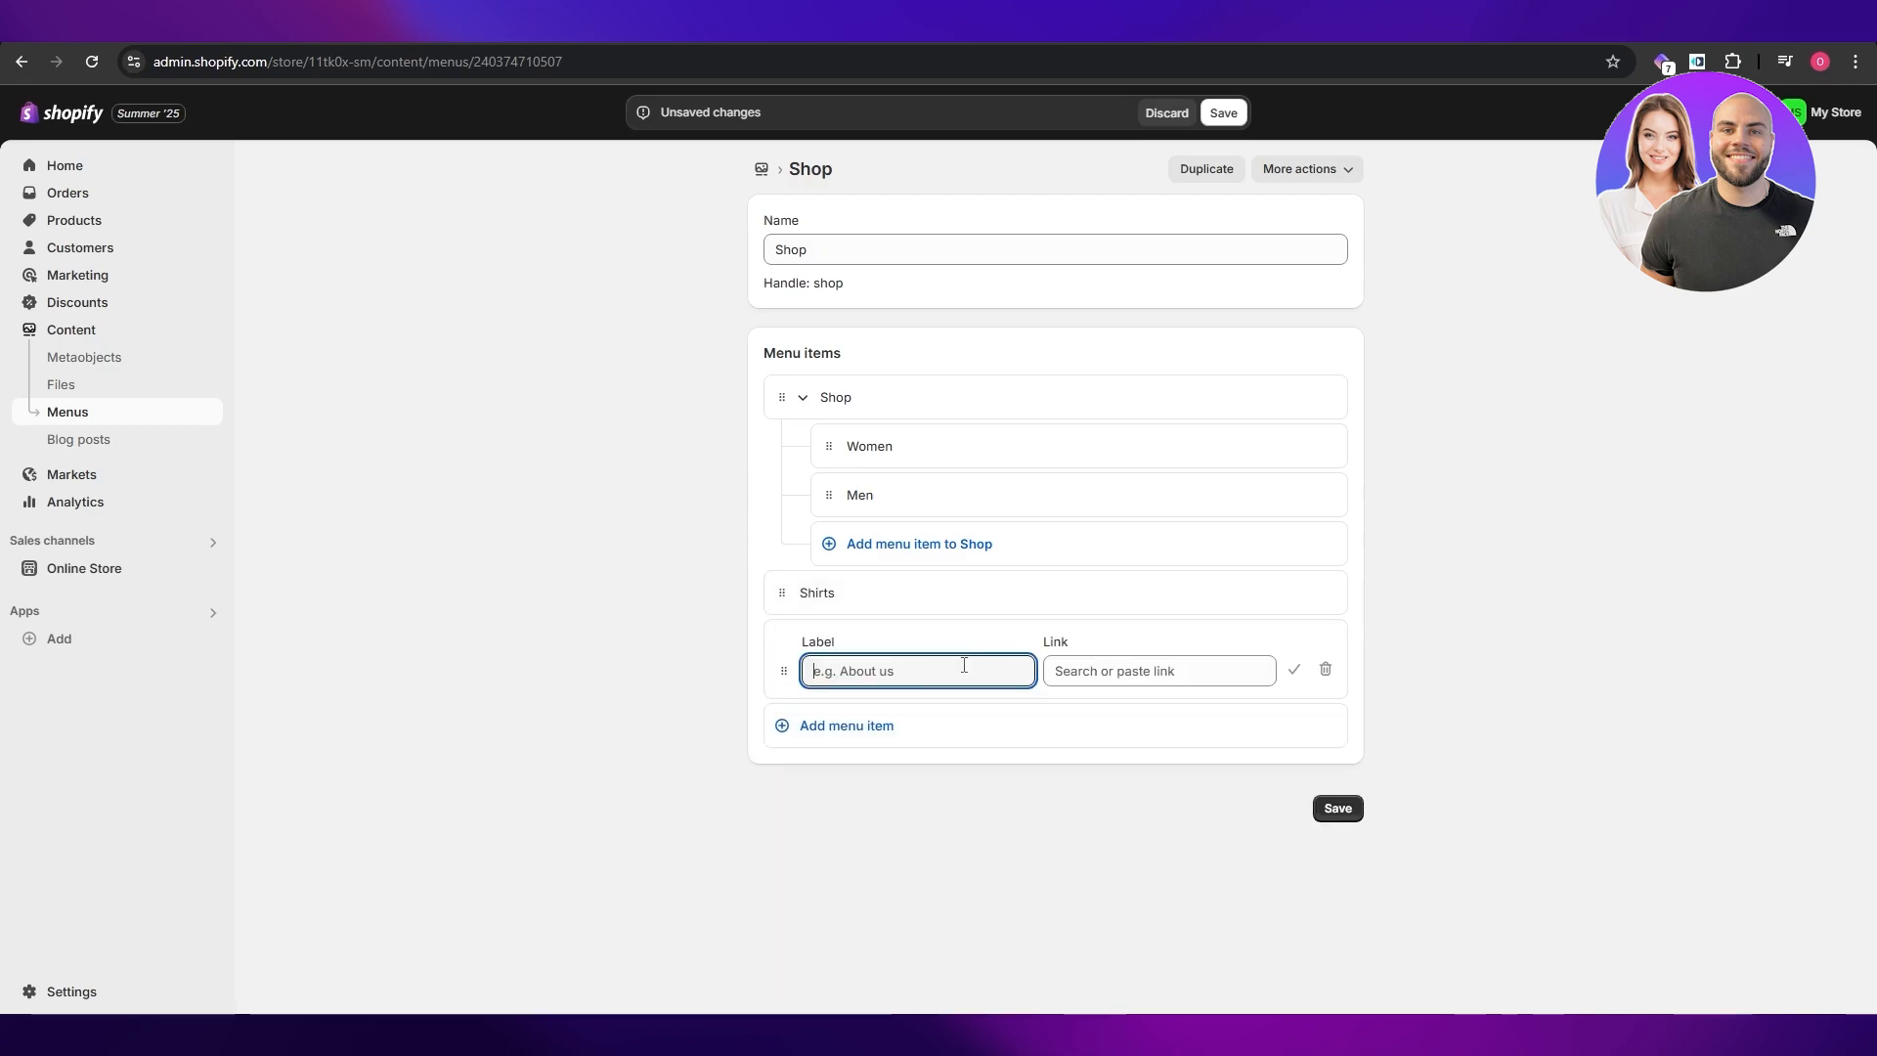
click(956, 599)
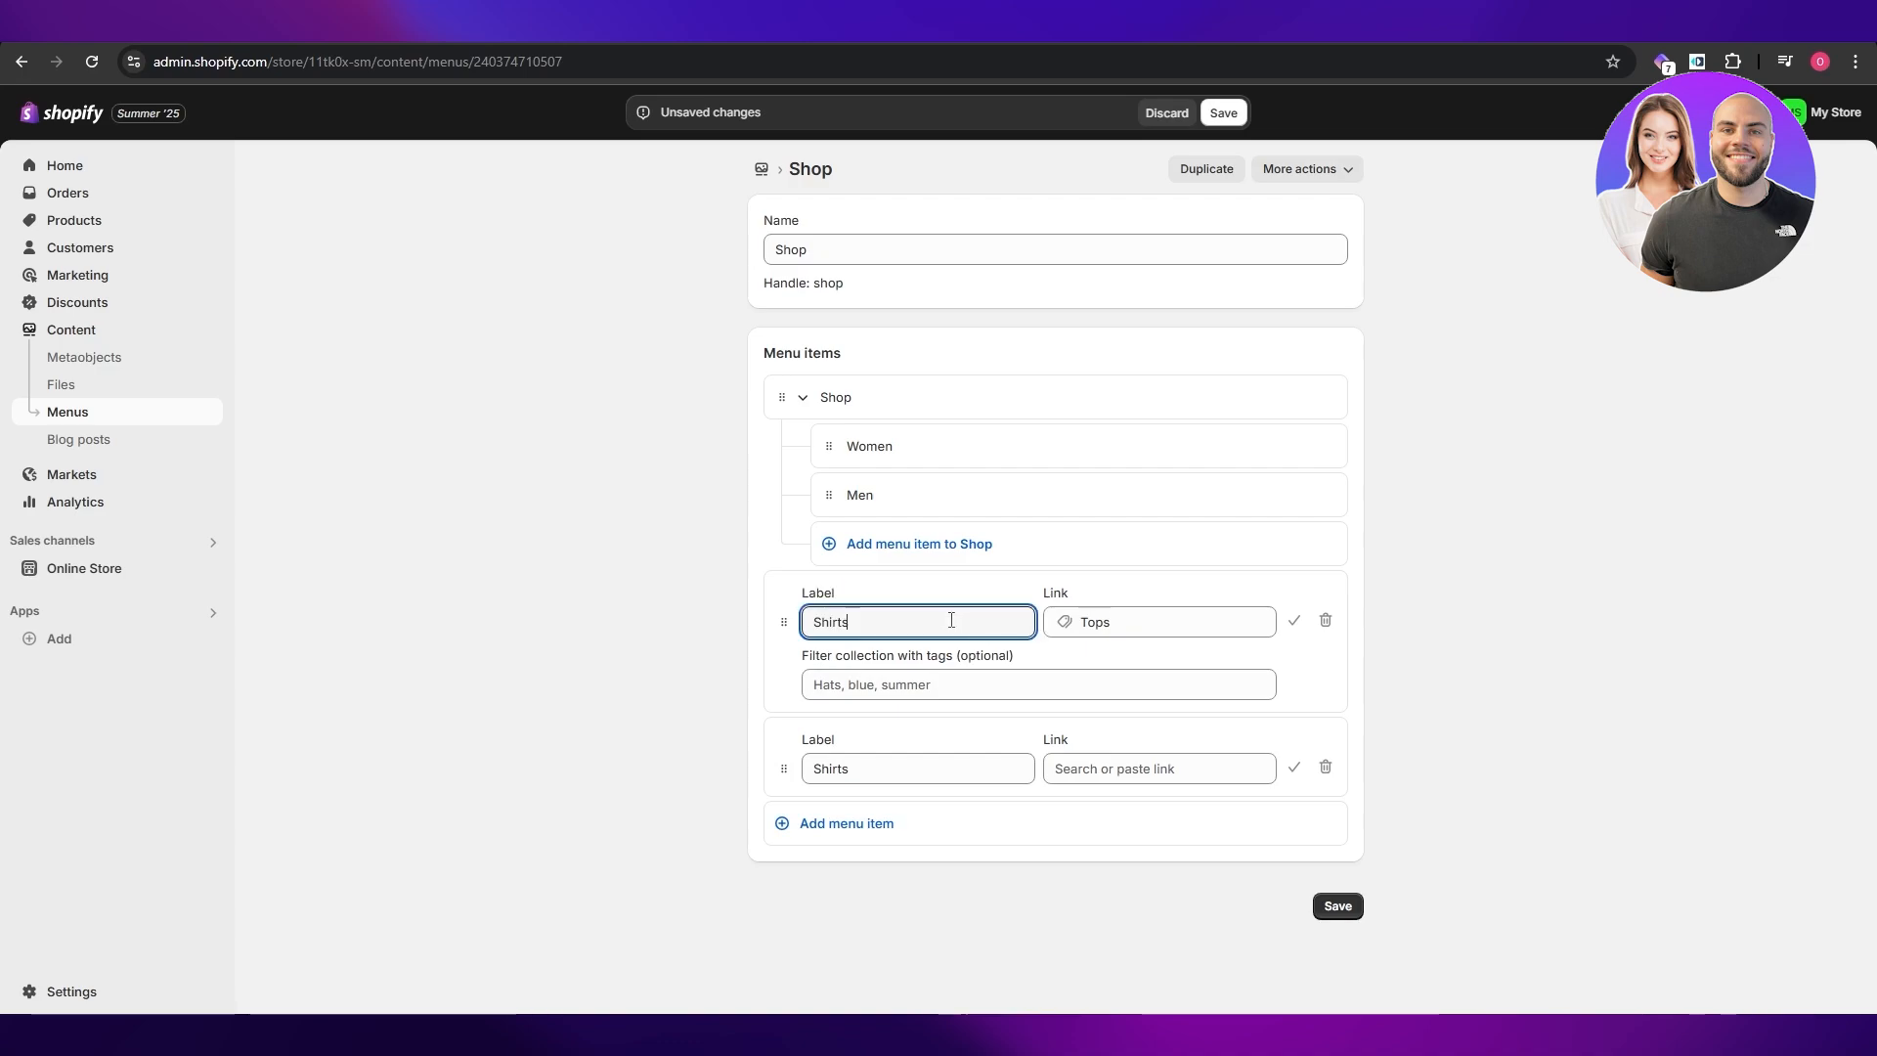
click(812, 631)
Link the Shirts menu item to the Shirts collection and save the Shop menu
click(1160, 768)
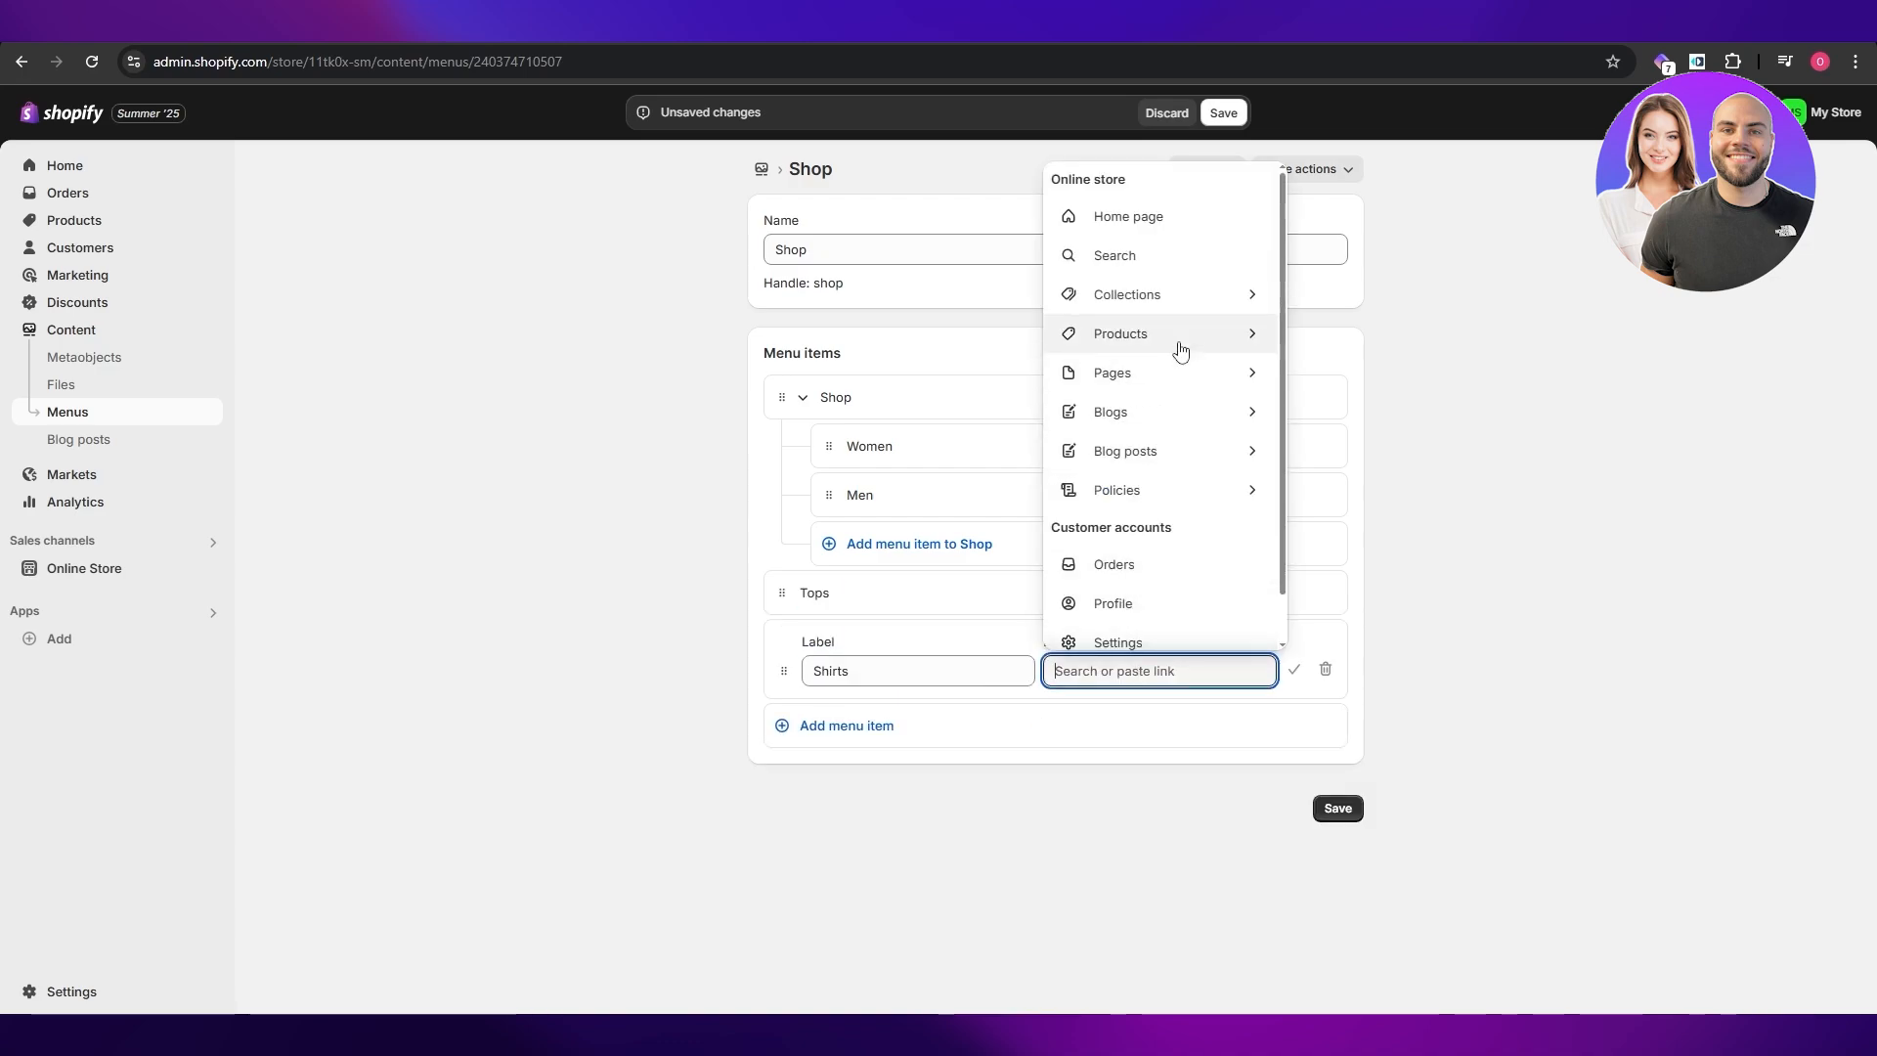
click(1186, 290)
click(1100, 626)
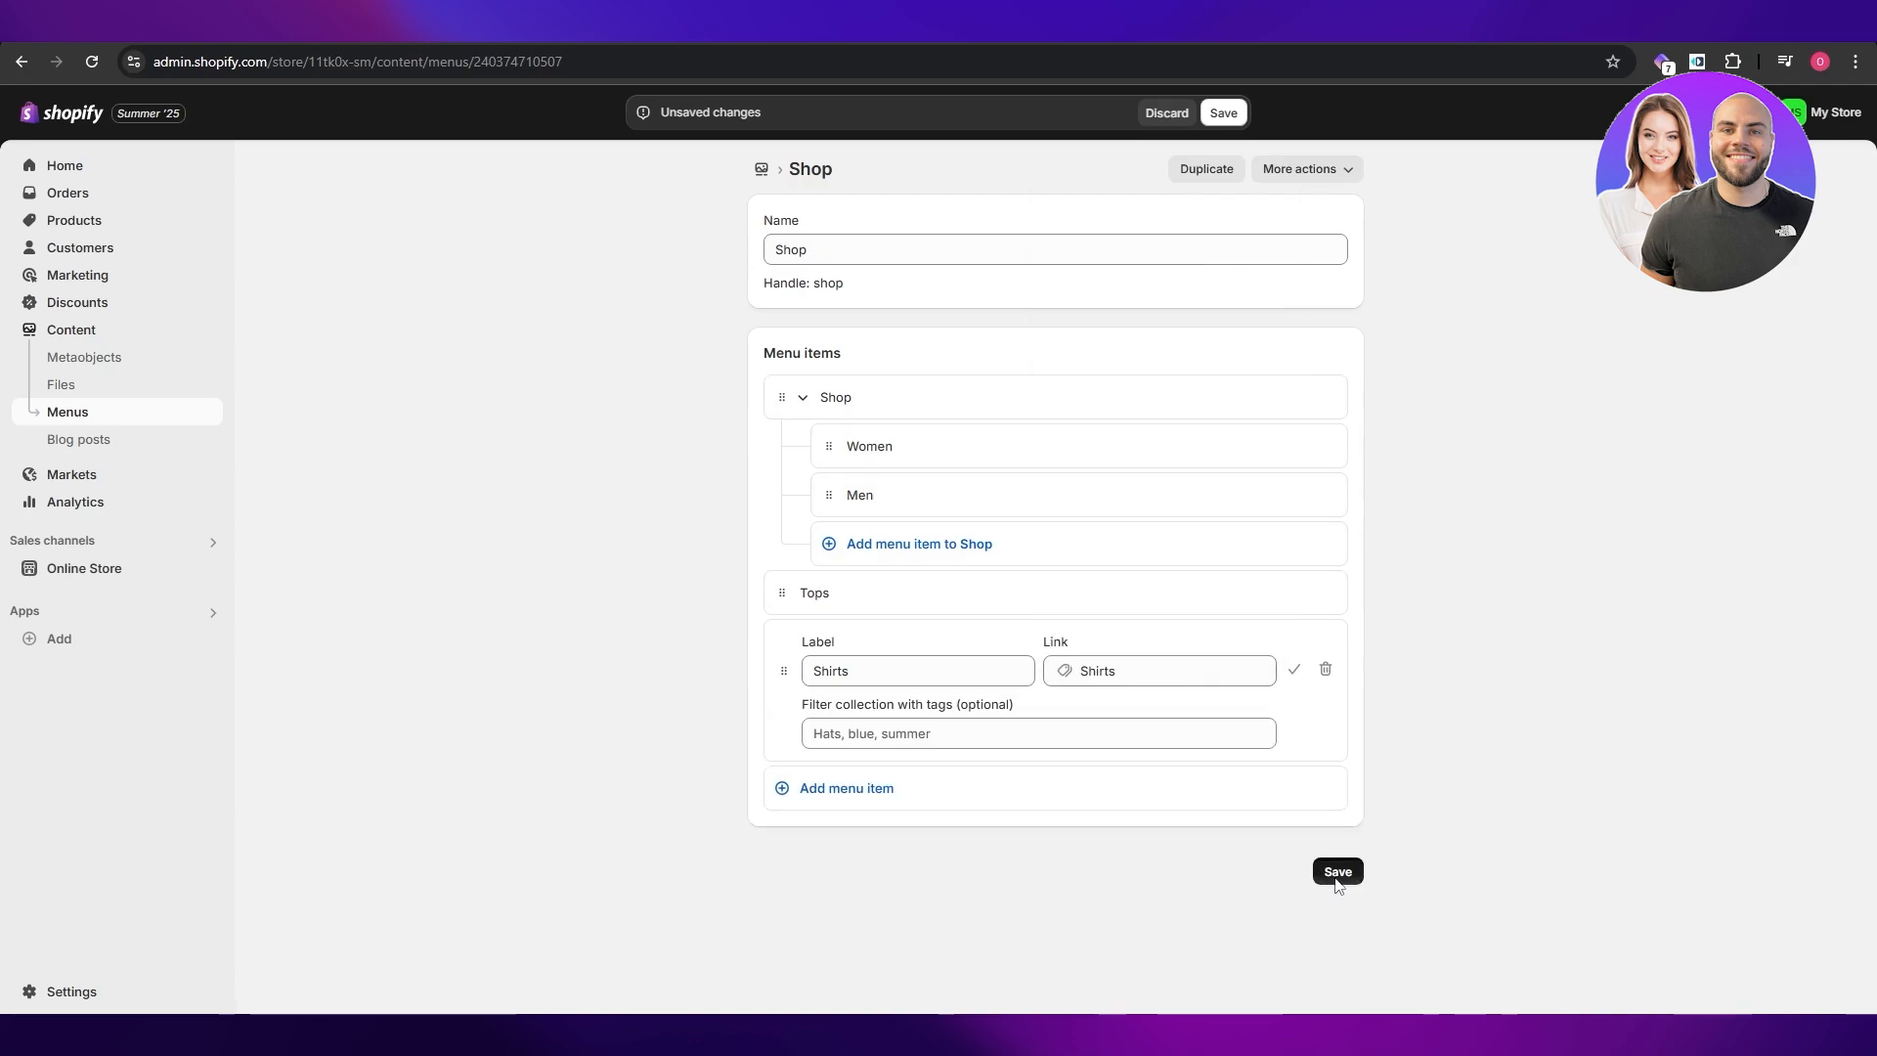
click(1338, 880)
Nest the Tops item under Women and the Shirts item under Men, and save the Shop menu
drag(783, 596, 851, 460)
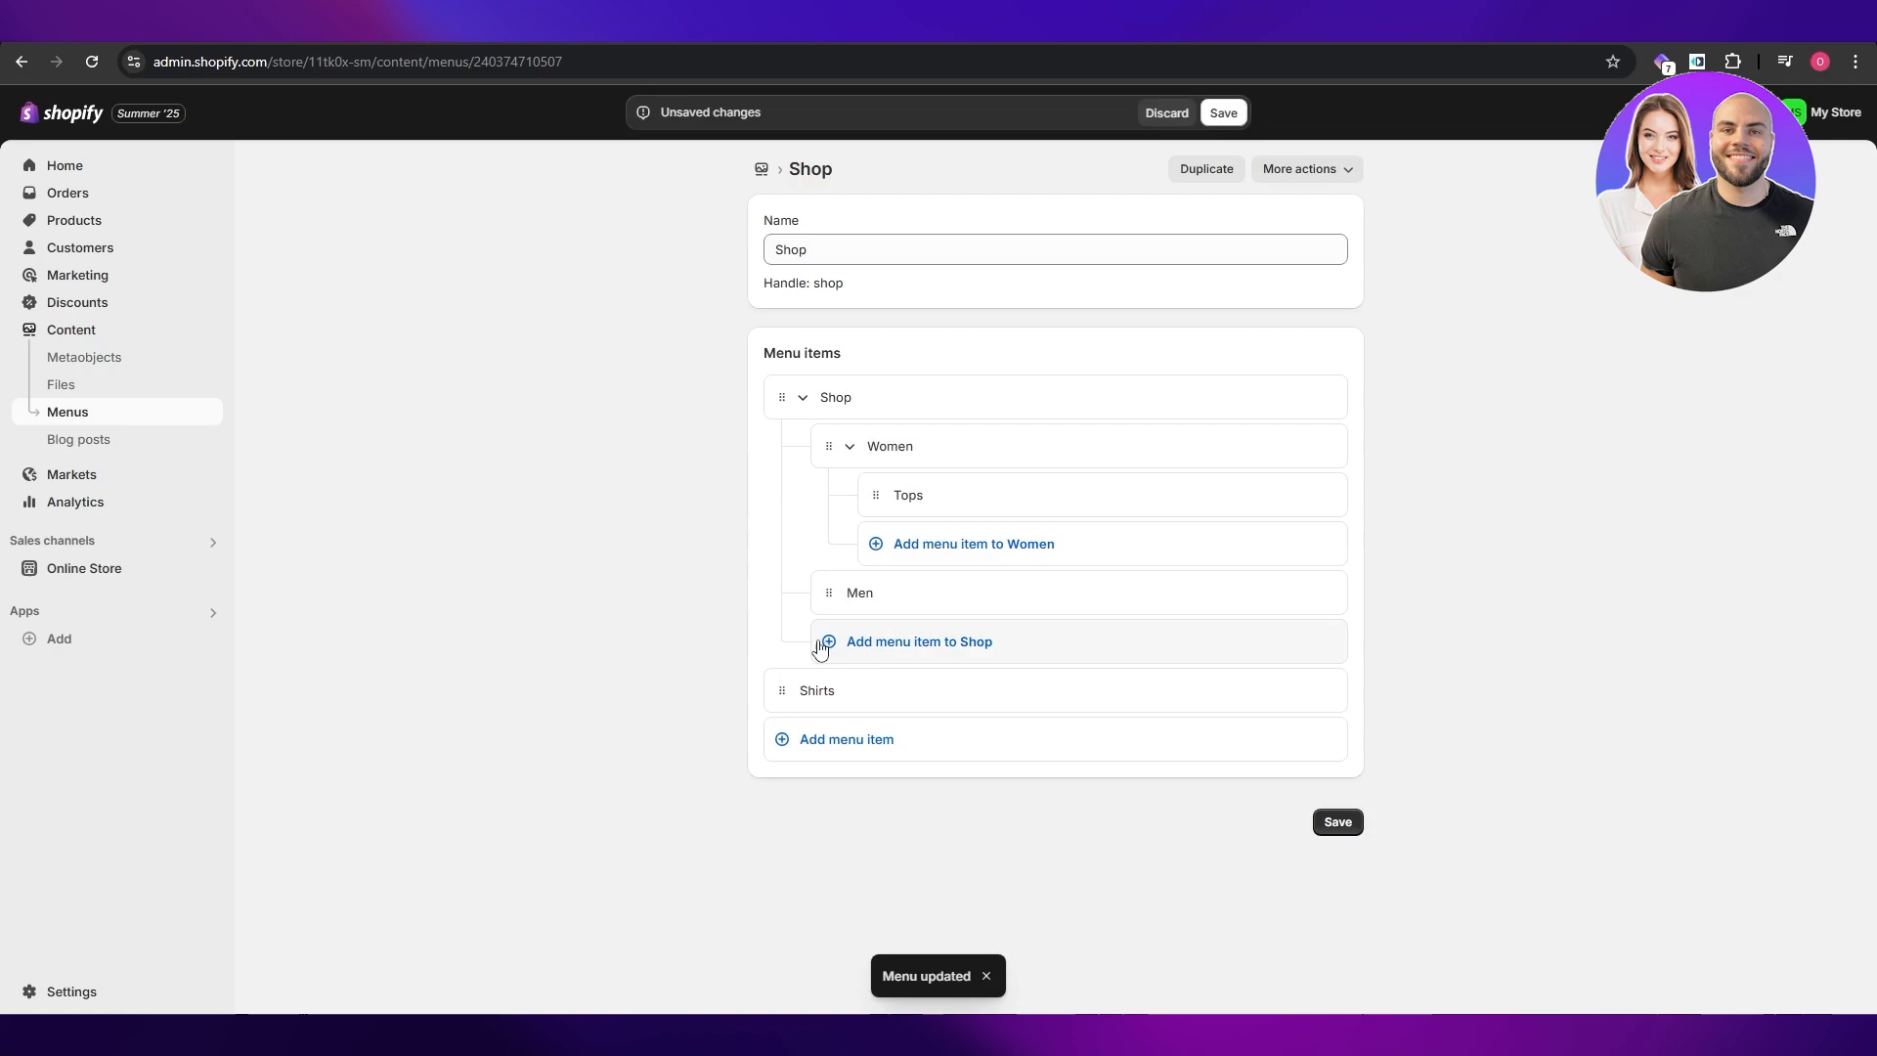
drag(783, 691, 882, 645)
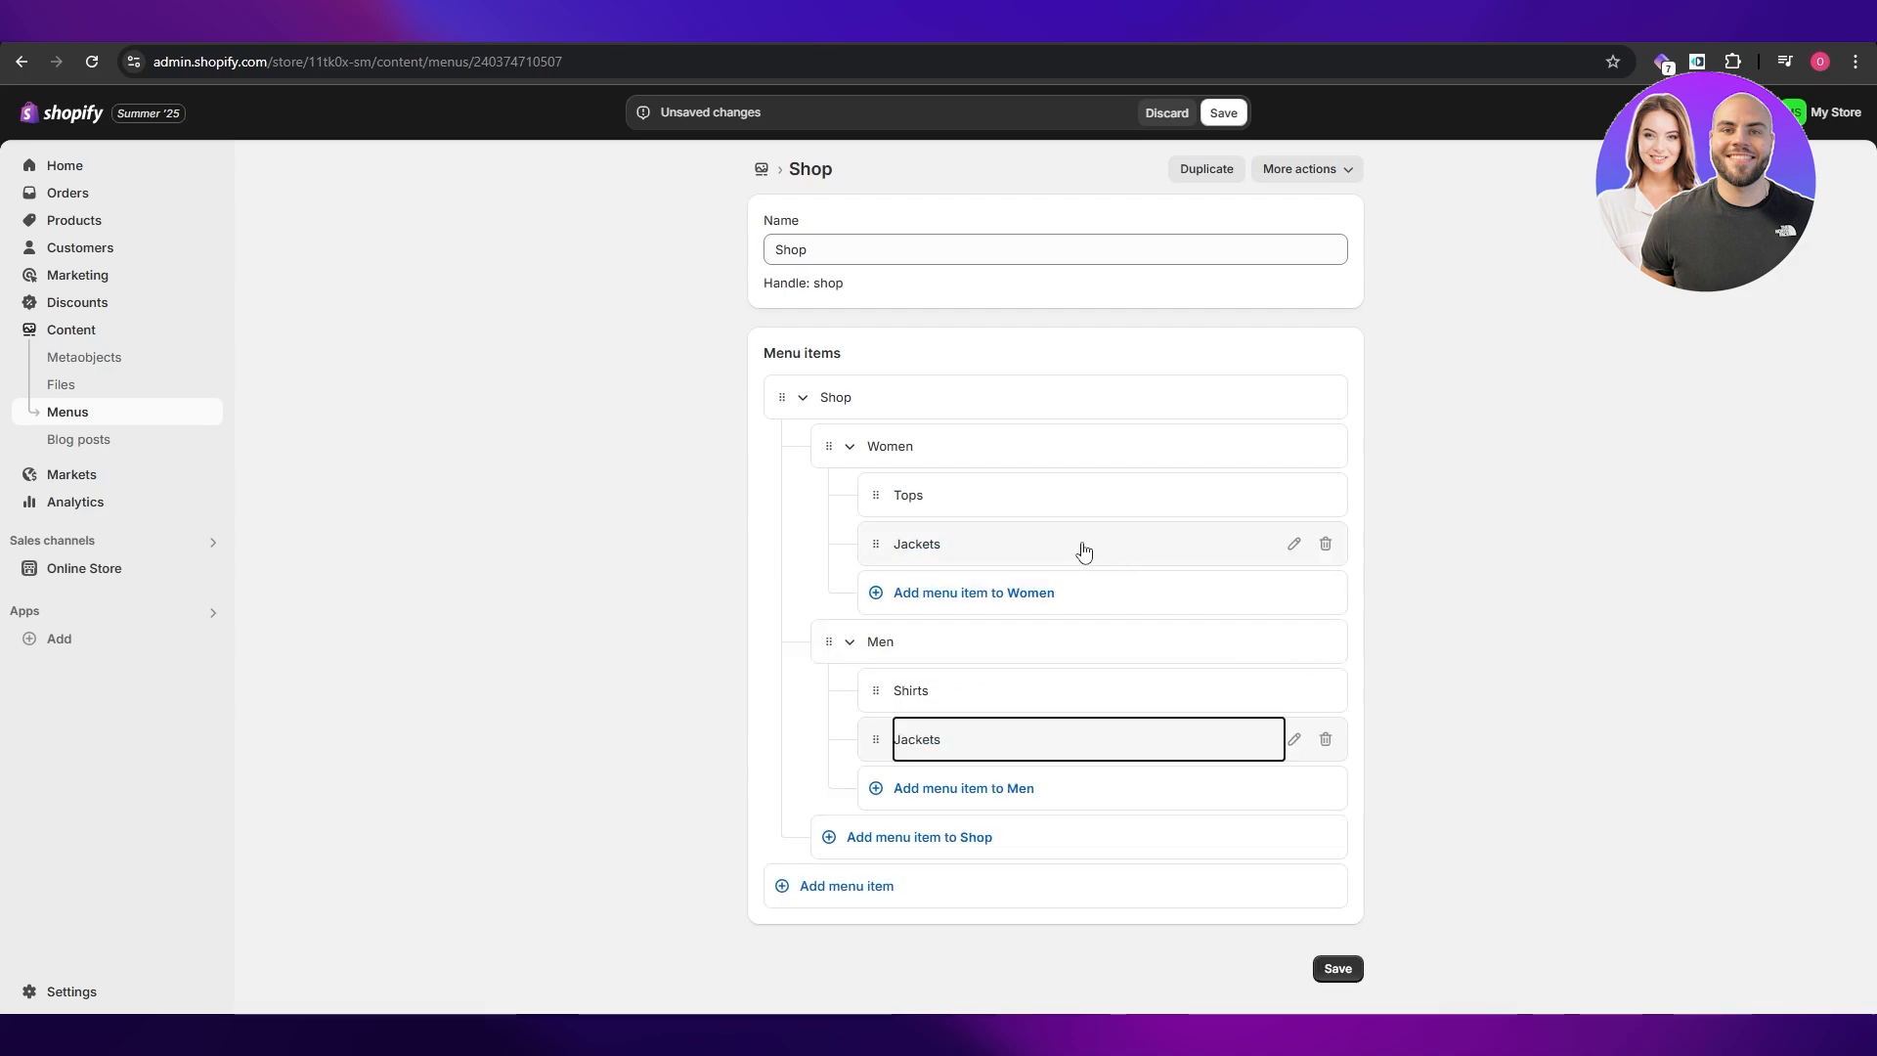
click(1236, 117)
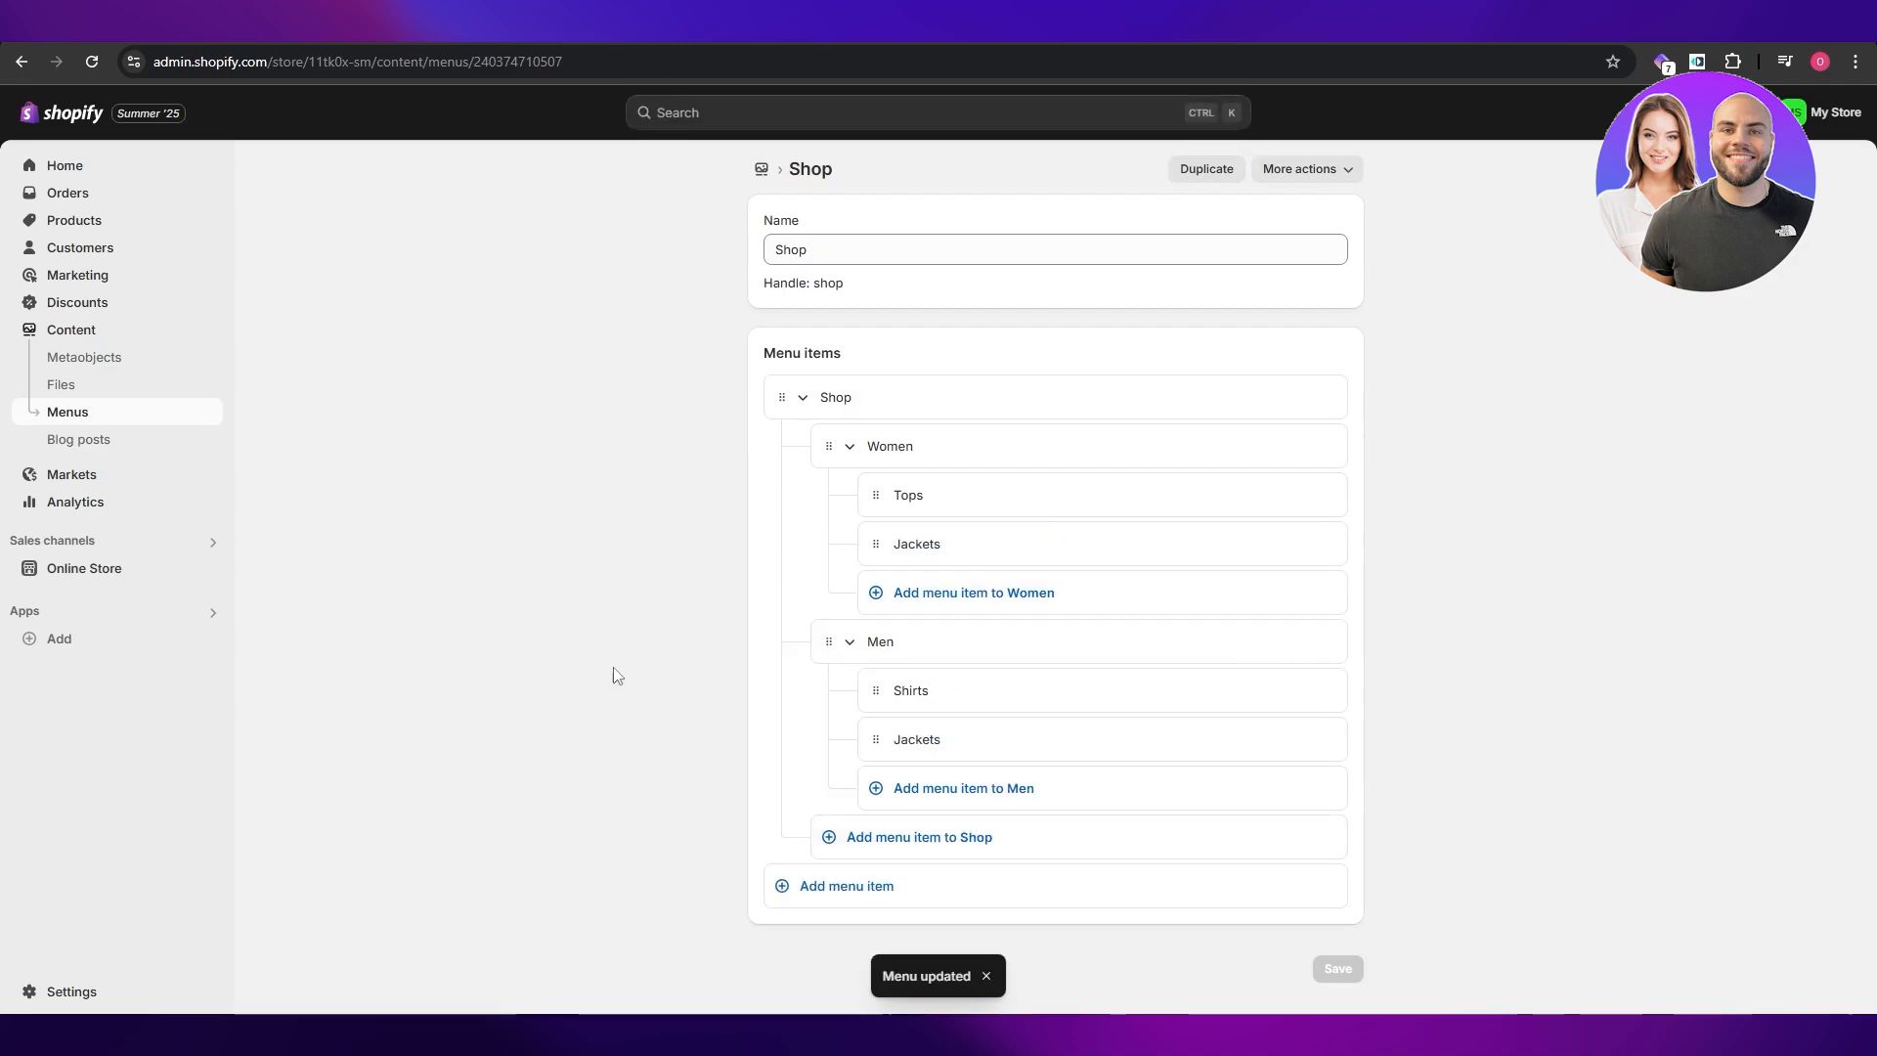
Collapse the Shop item and save the menu, and open the online store's current Horizon theme for customization
click(803, 398)
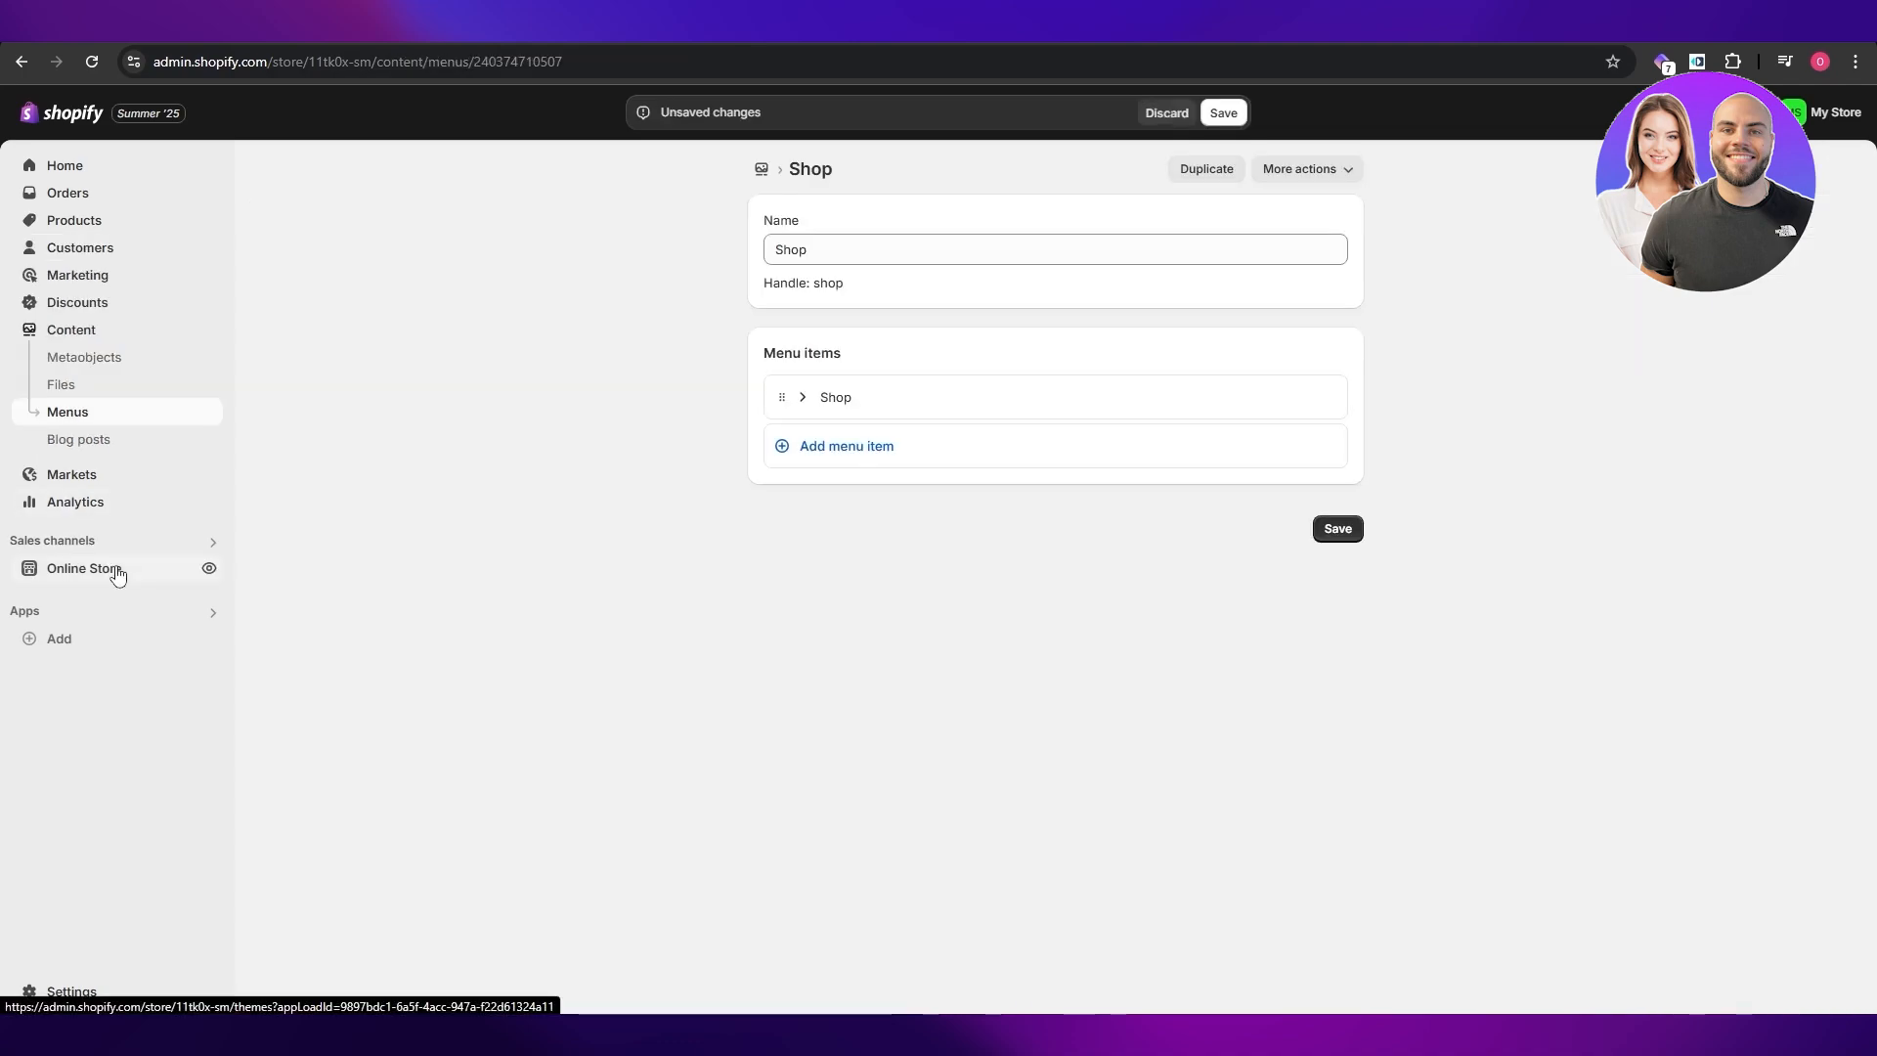
click(113, 572)
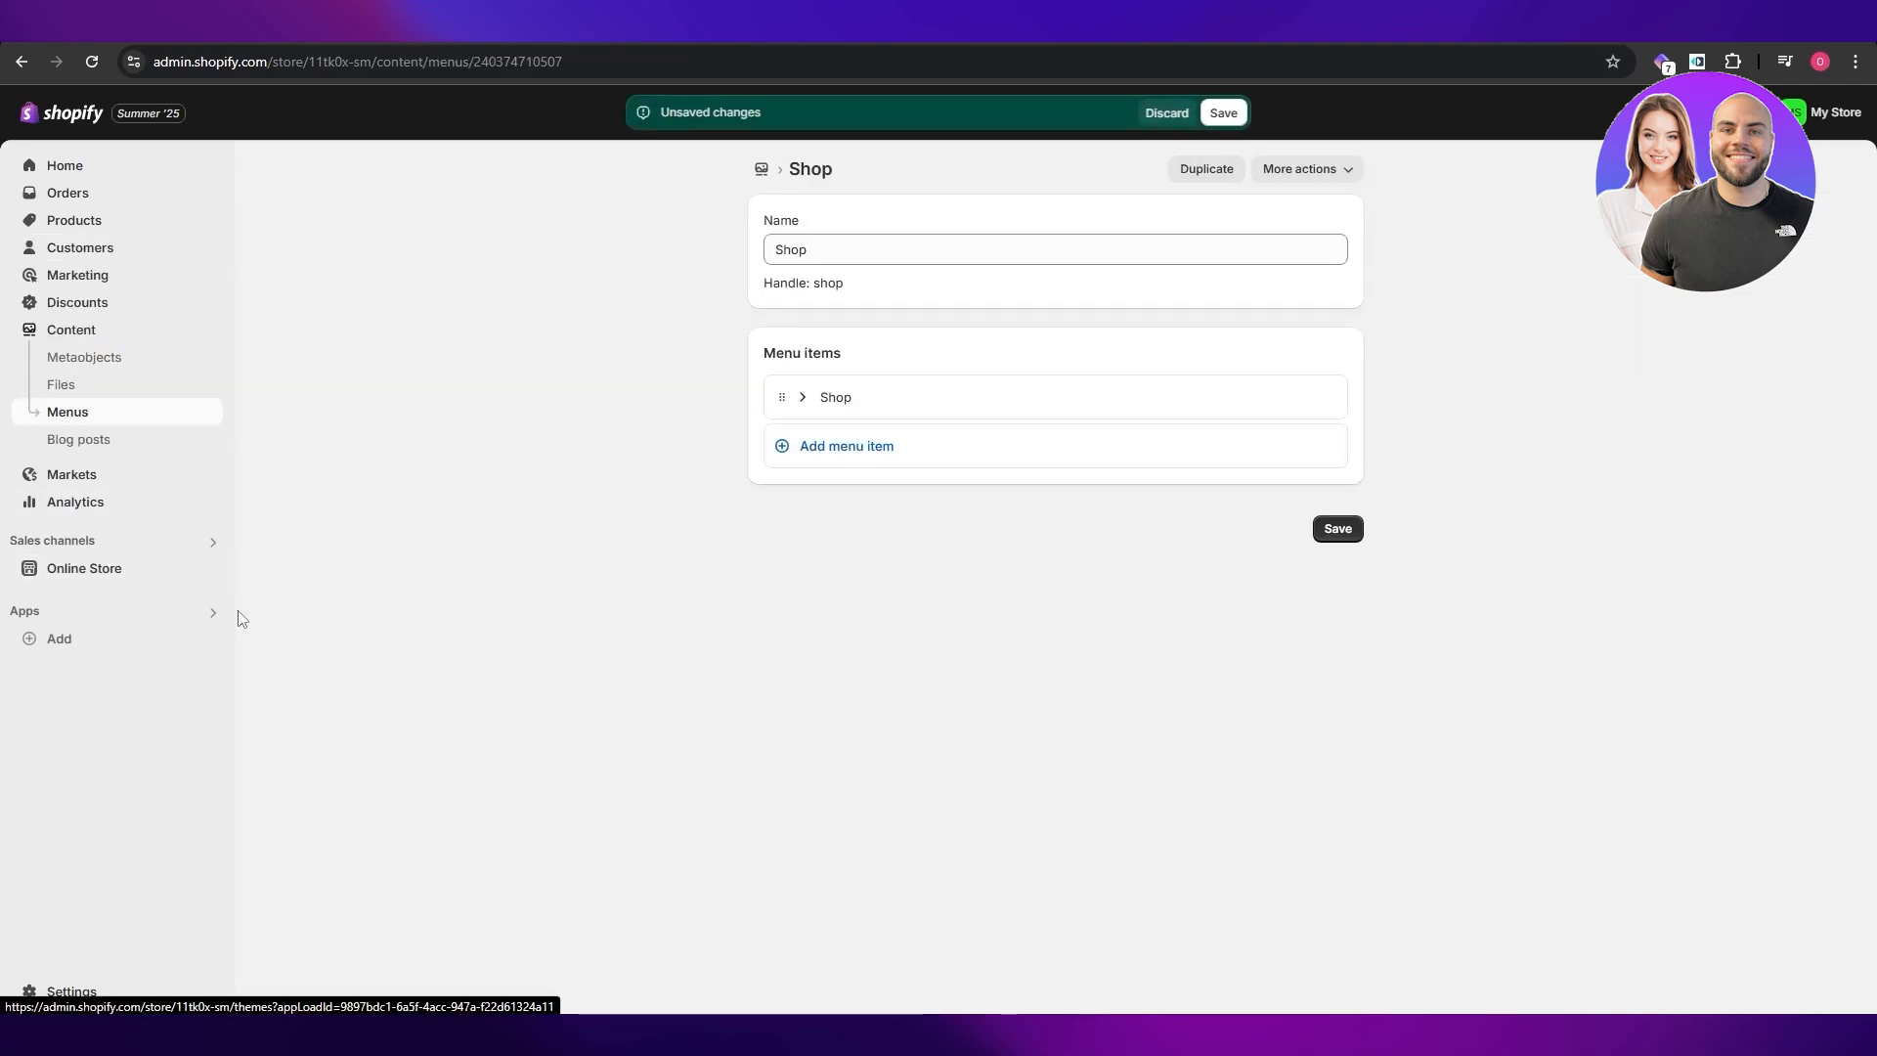
click(1240, 116)
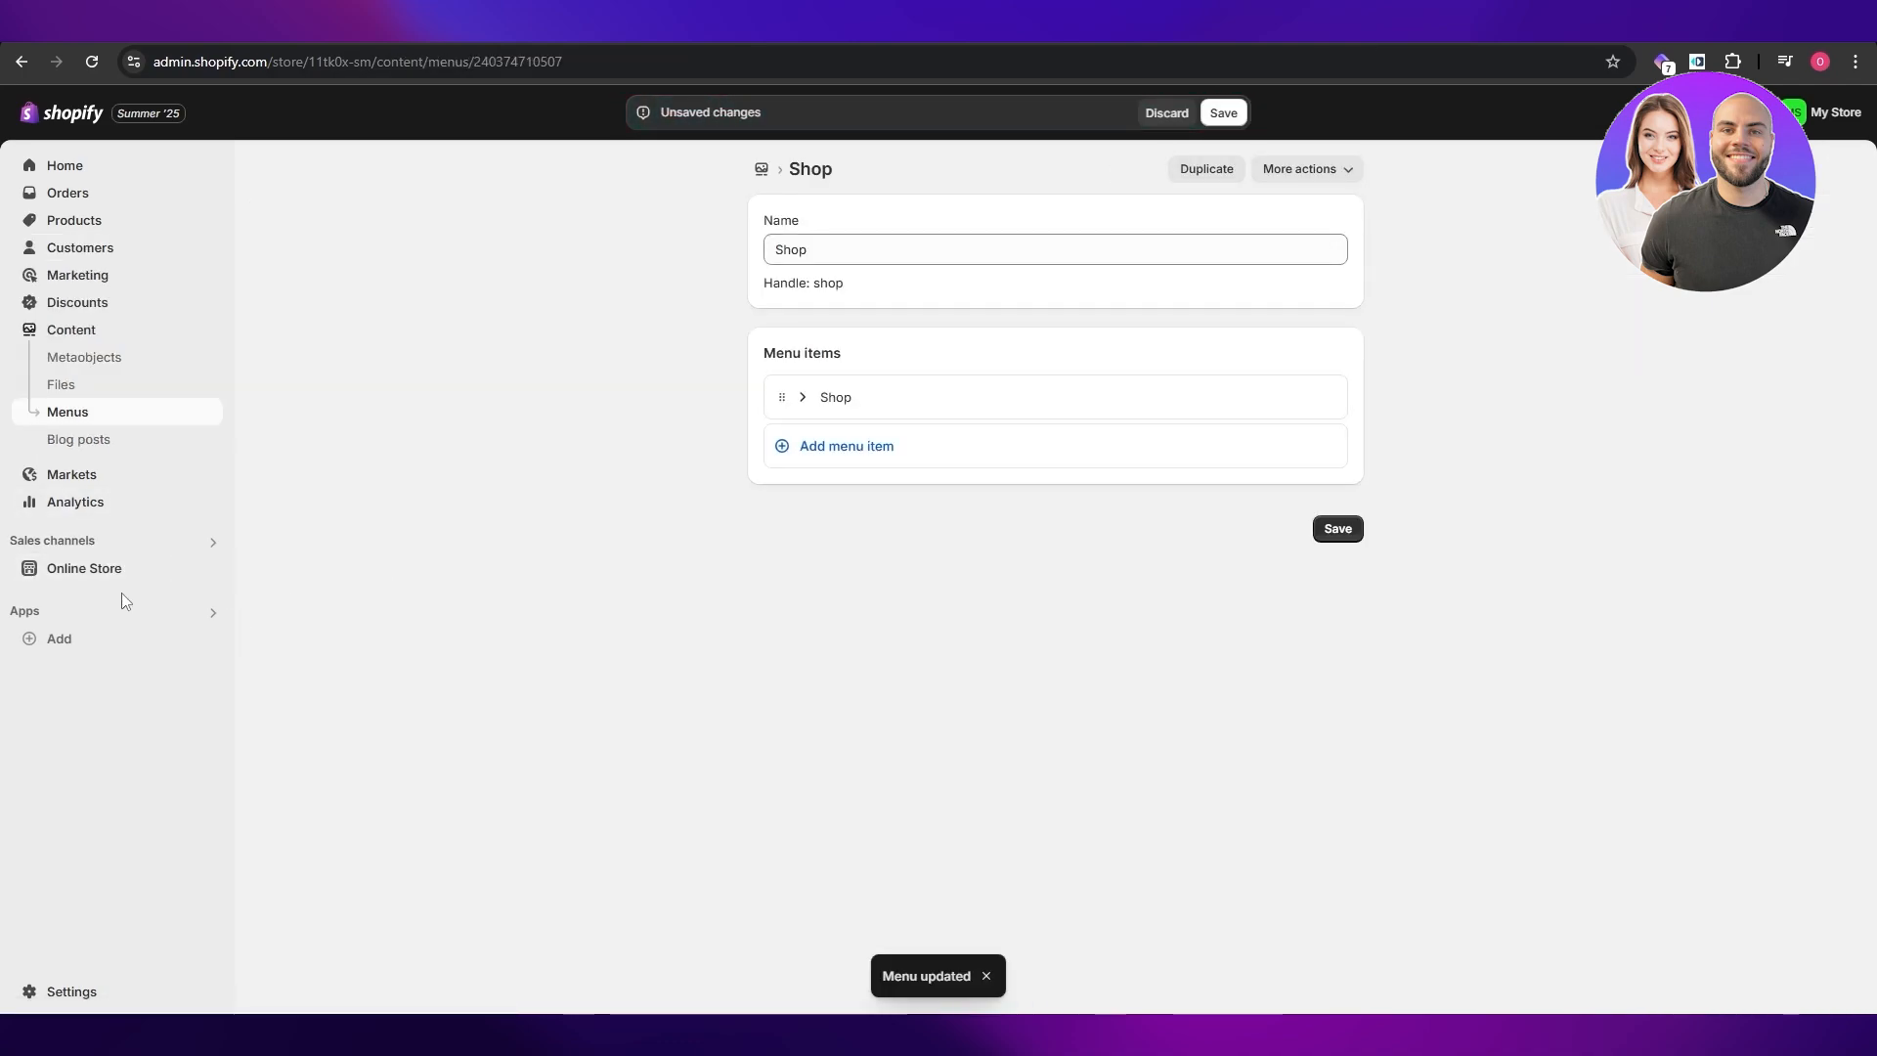
click(116, 582)
click(1222, 113)
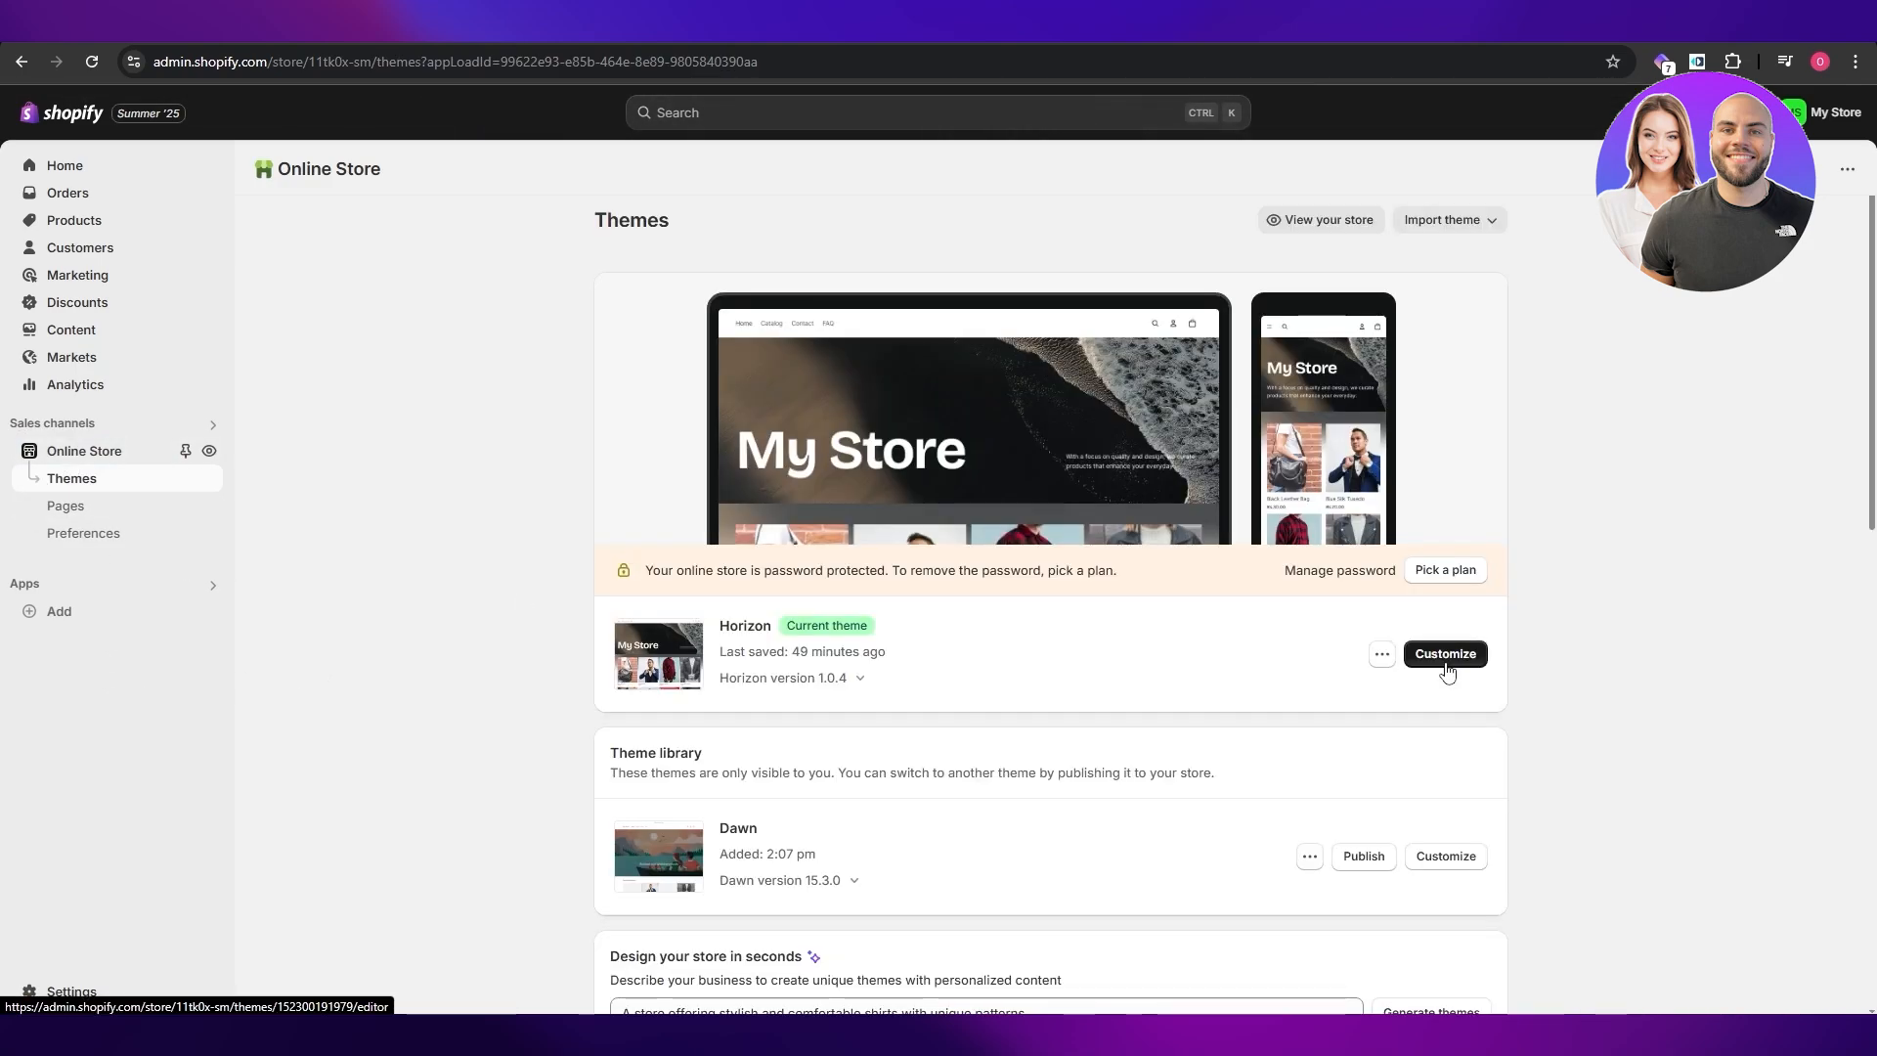
click(1445, 656)
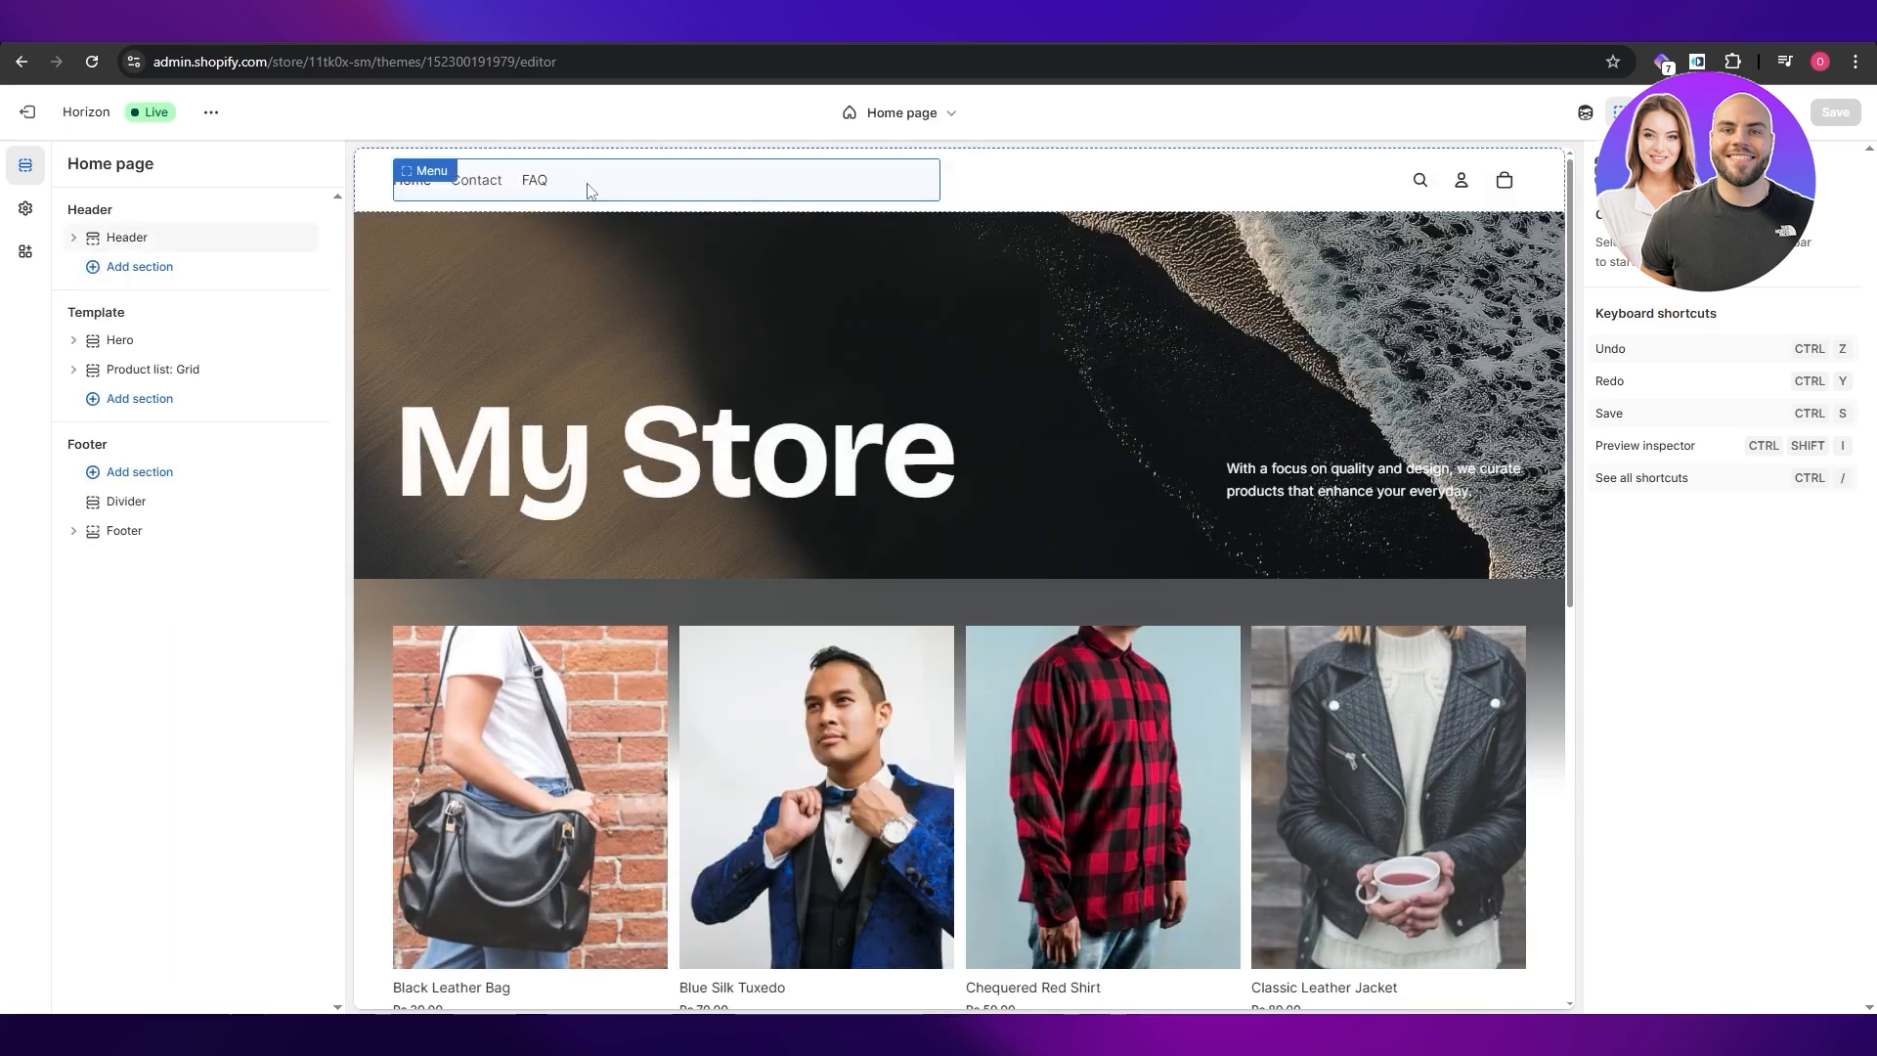
Set the header's Menu block to the Shop menu instead of Main menu, save the theme and preview the Shop dropdown
click(587, 184)
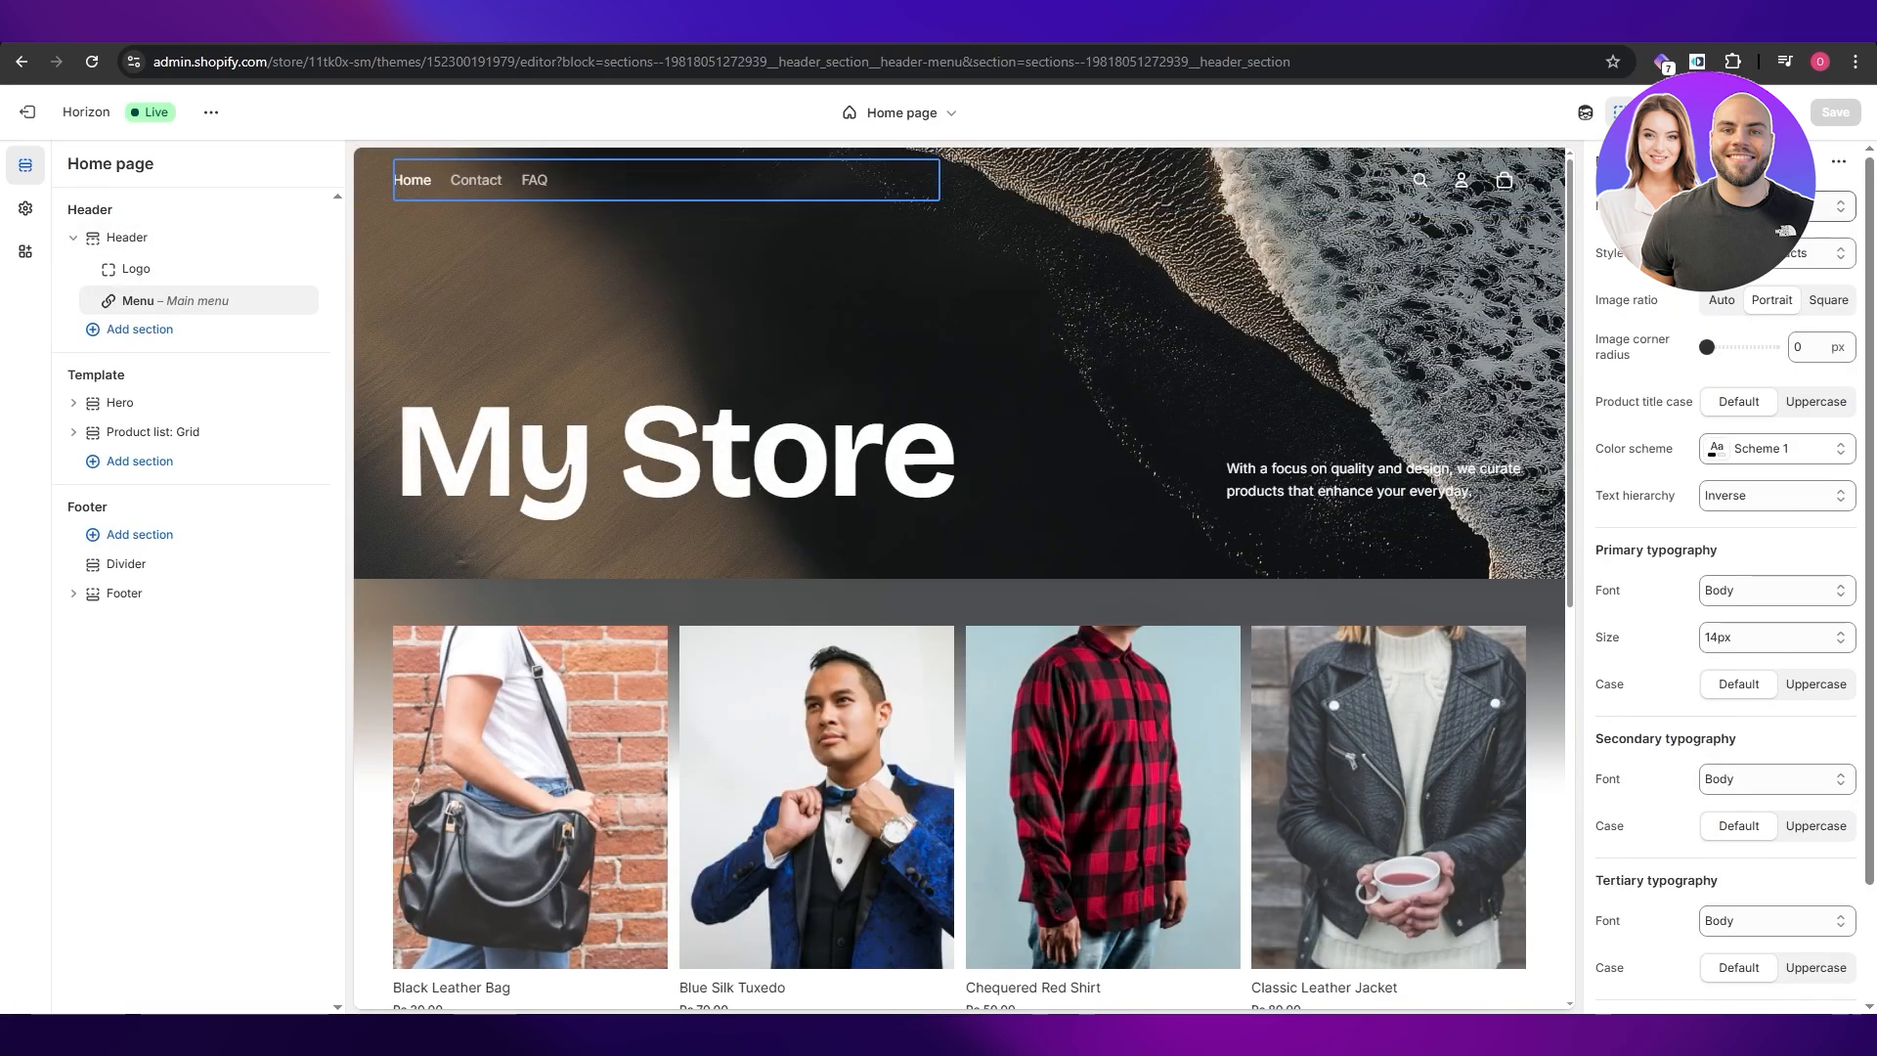
click(1770, 206)
click(1742, 250)
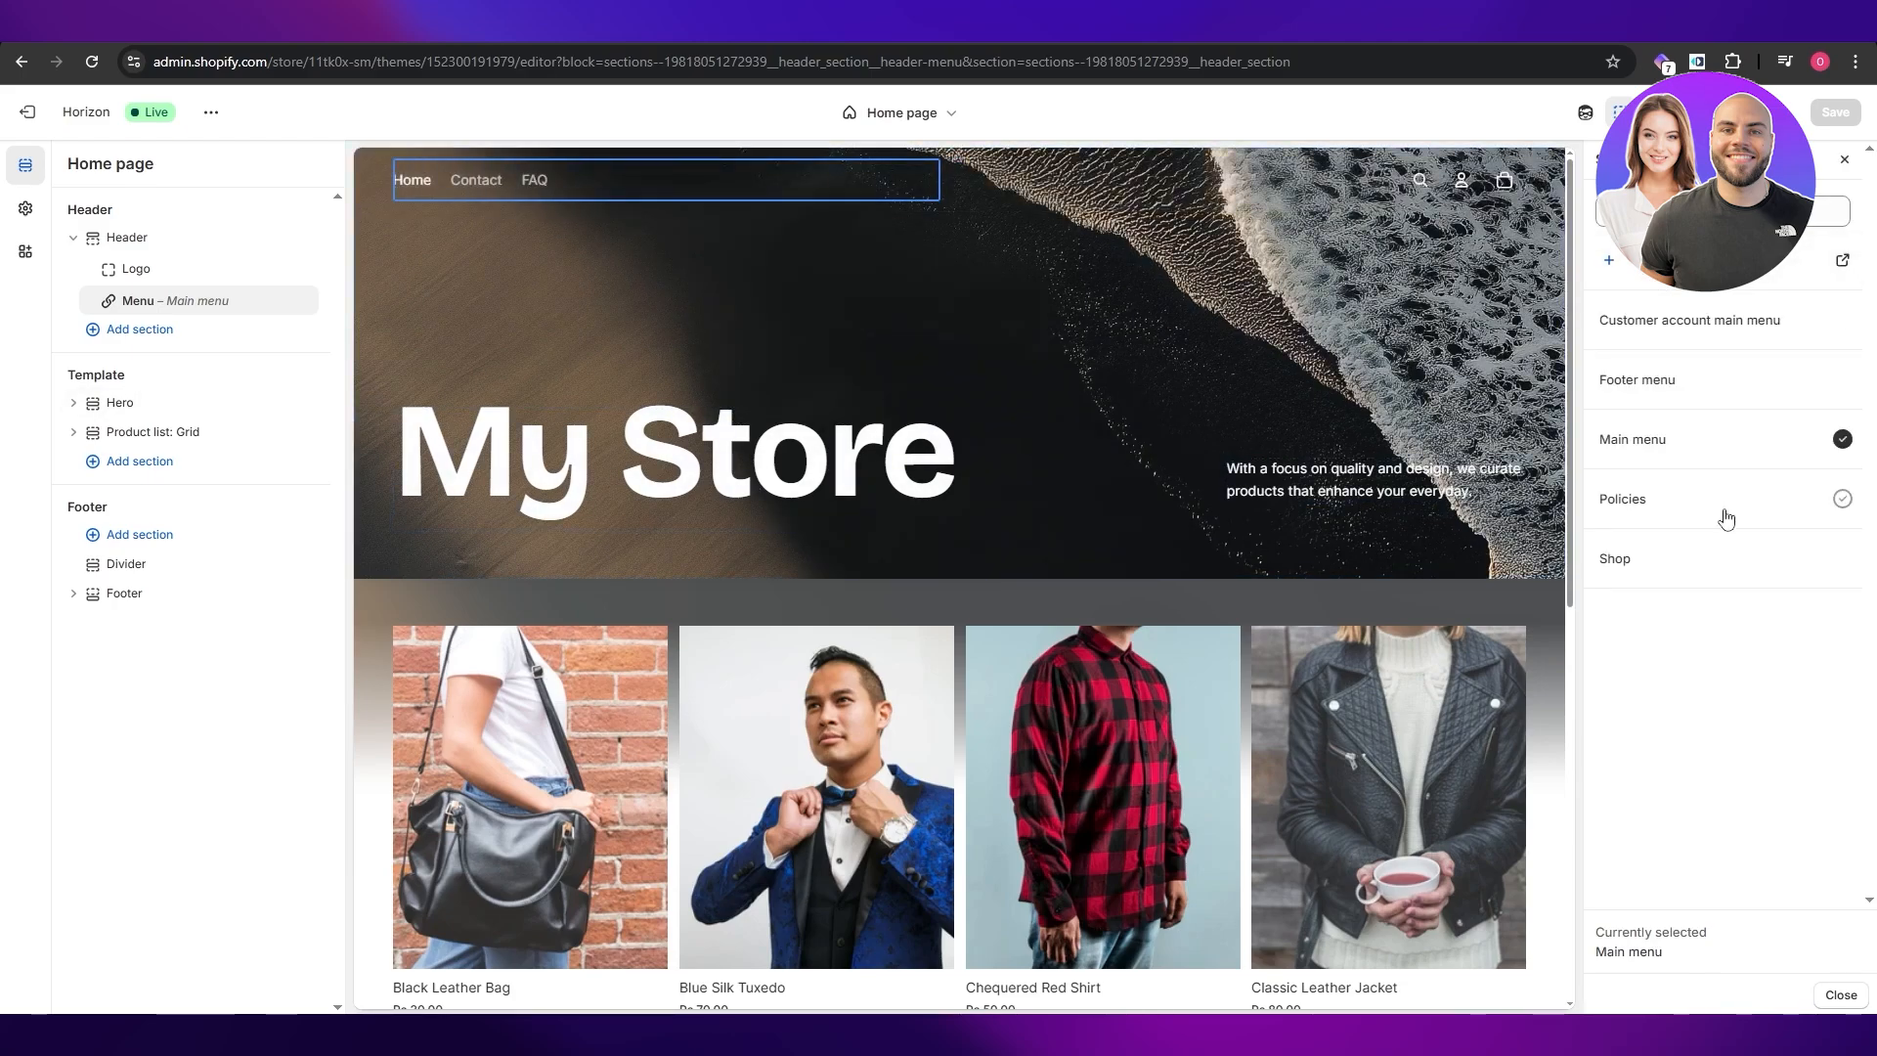
click(1670, 577)
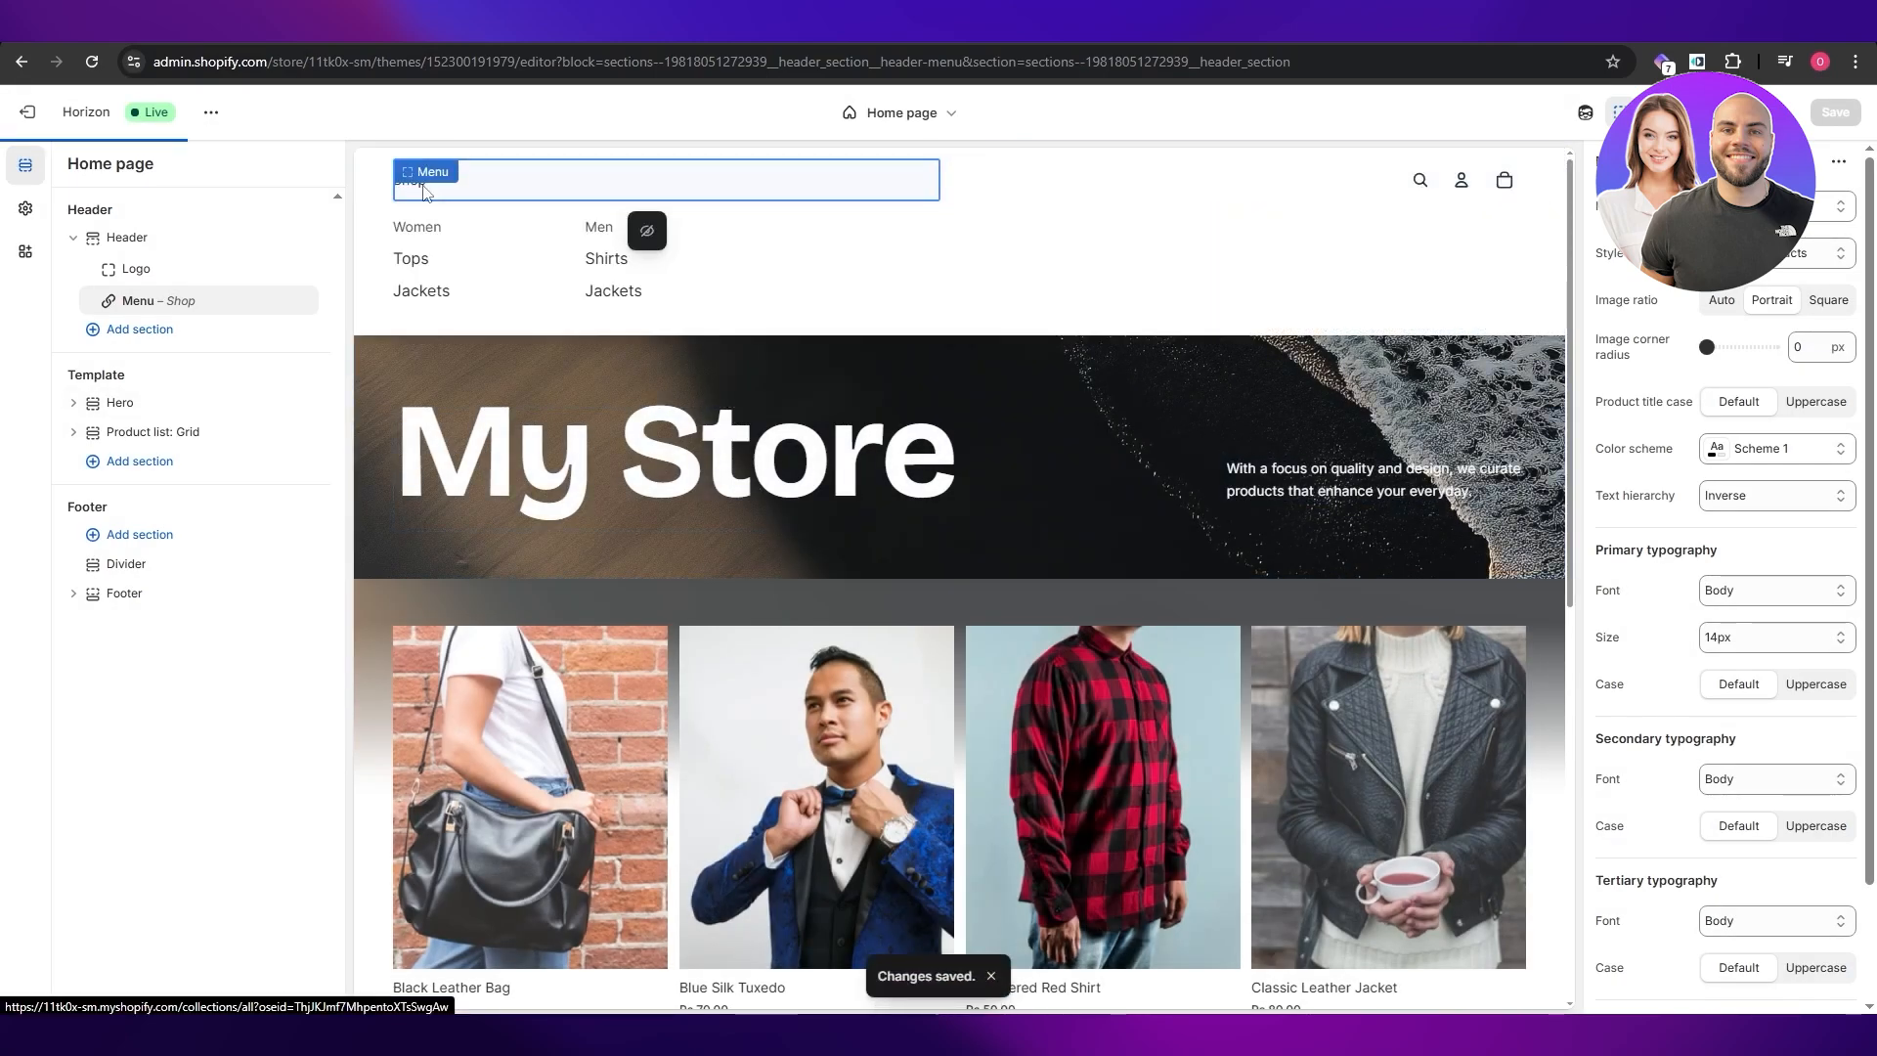
mouse_move(415, 195)
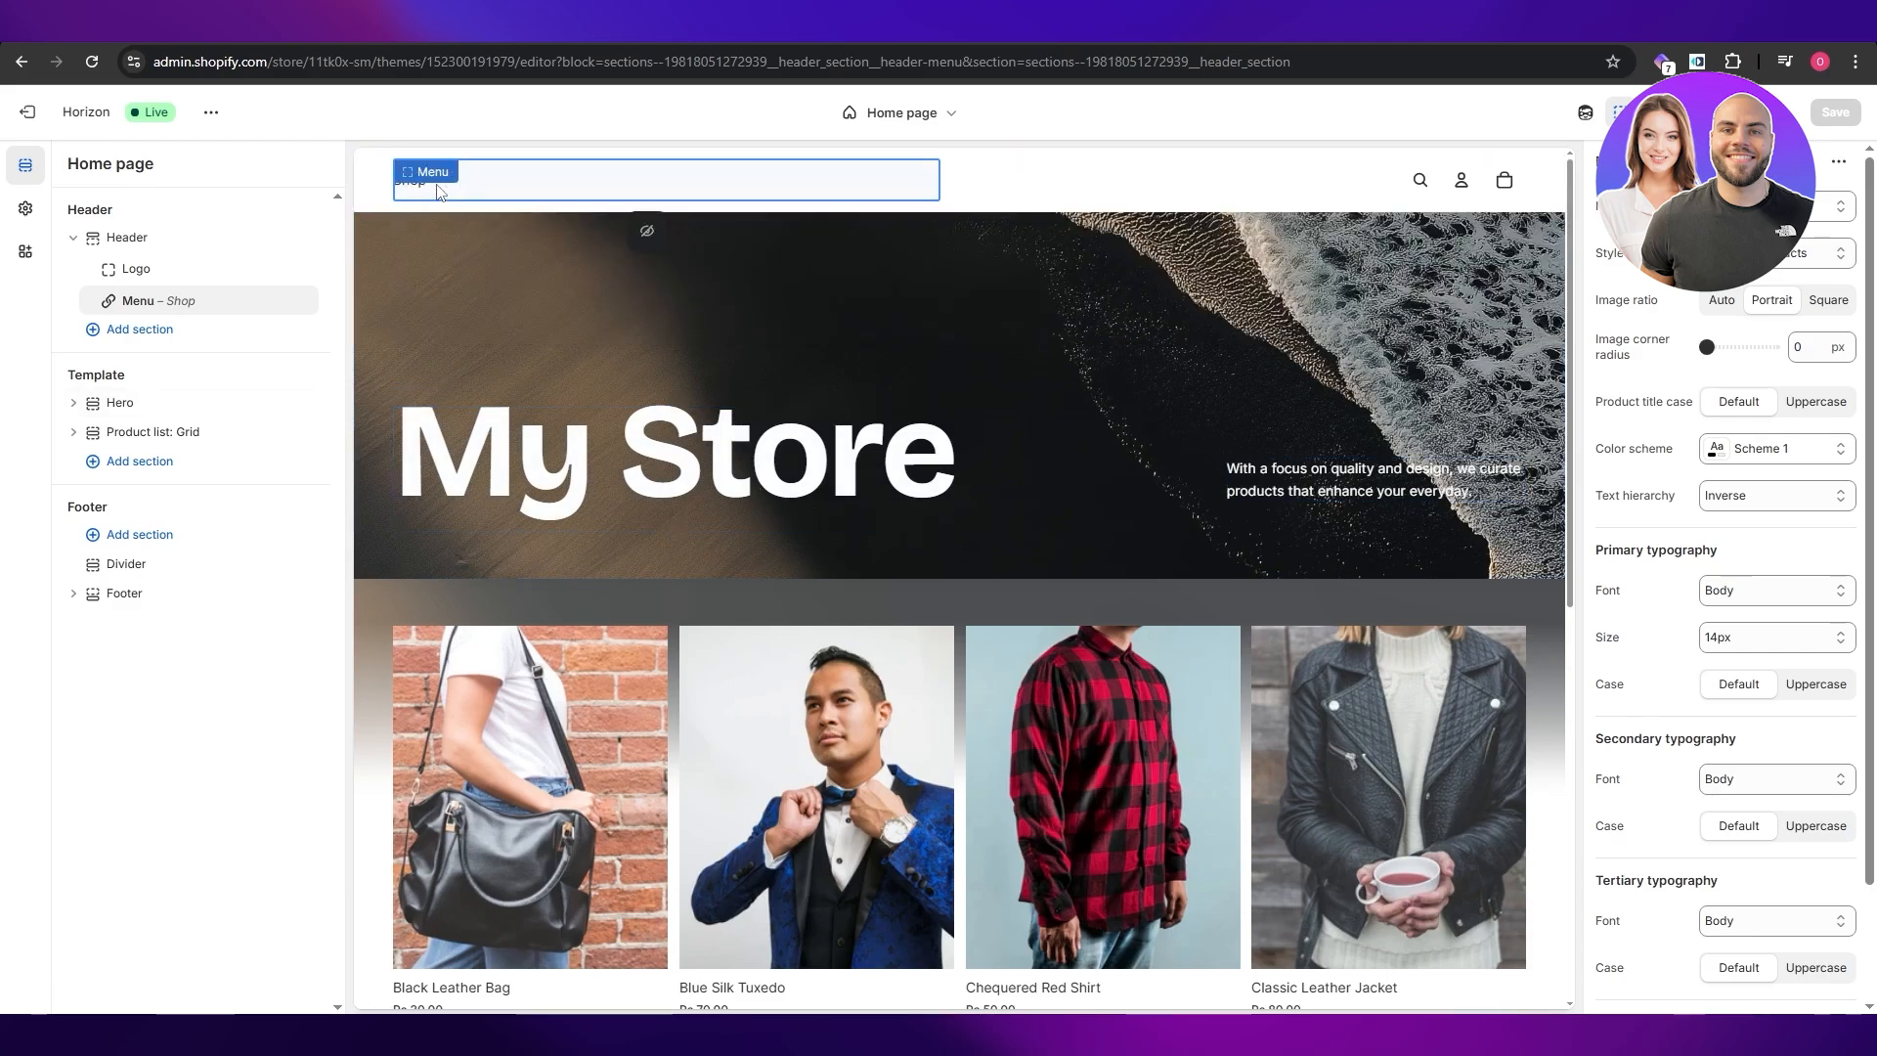
scroll(1337, 731, down, 5)
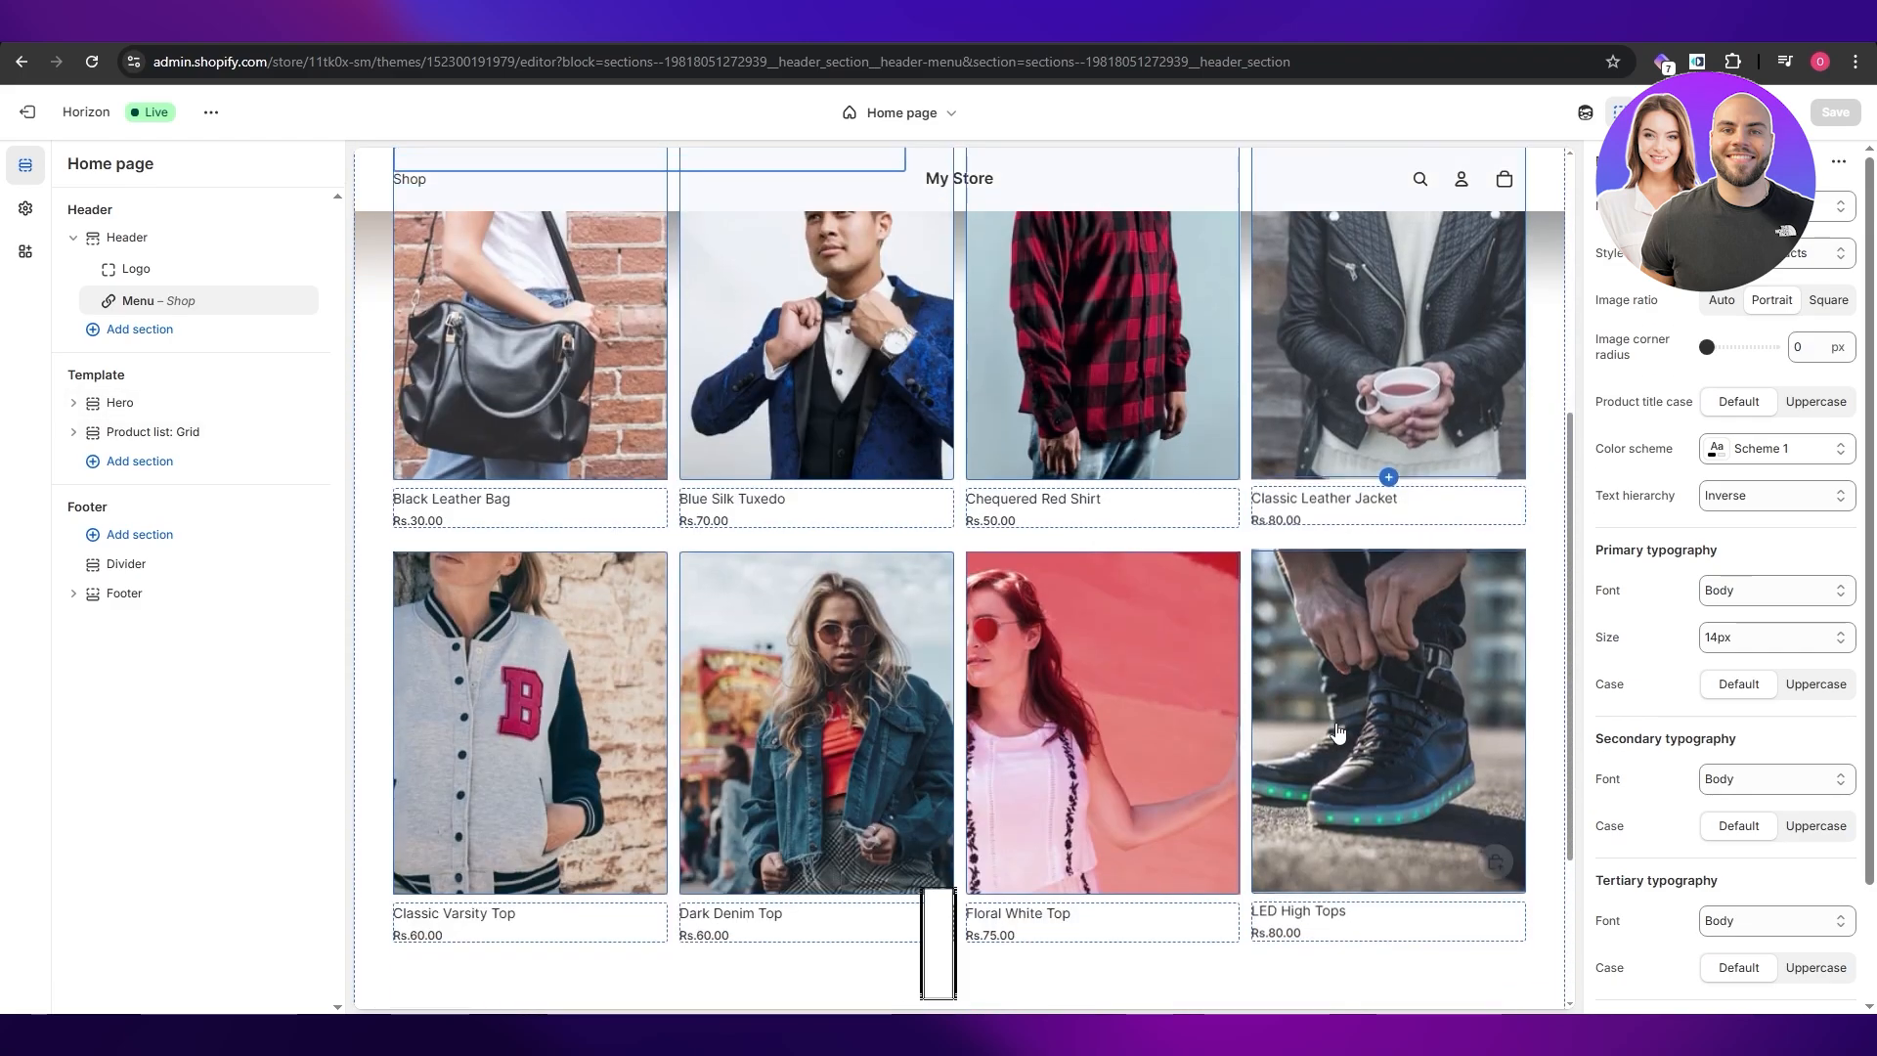
scroll(1337, 731, down, 1)
scroll(1338, 731, up, 2)
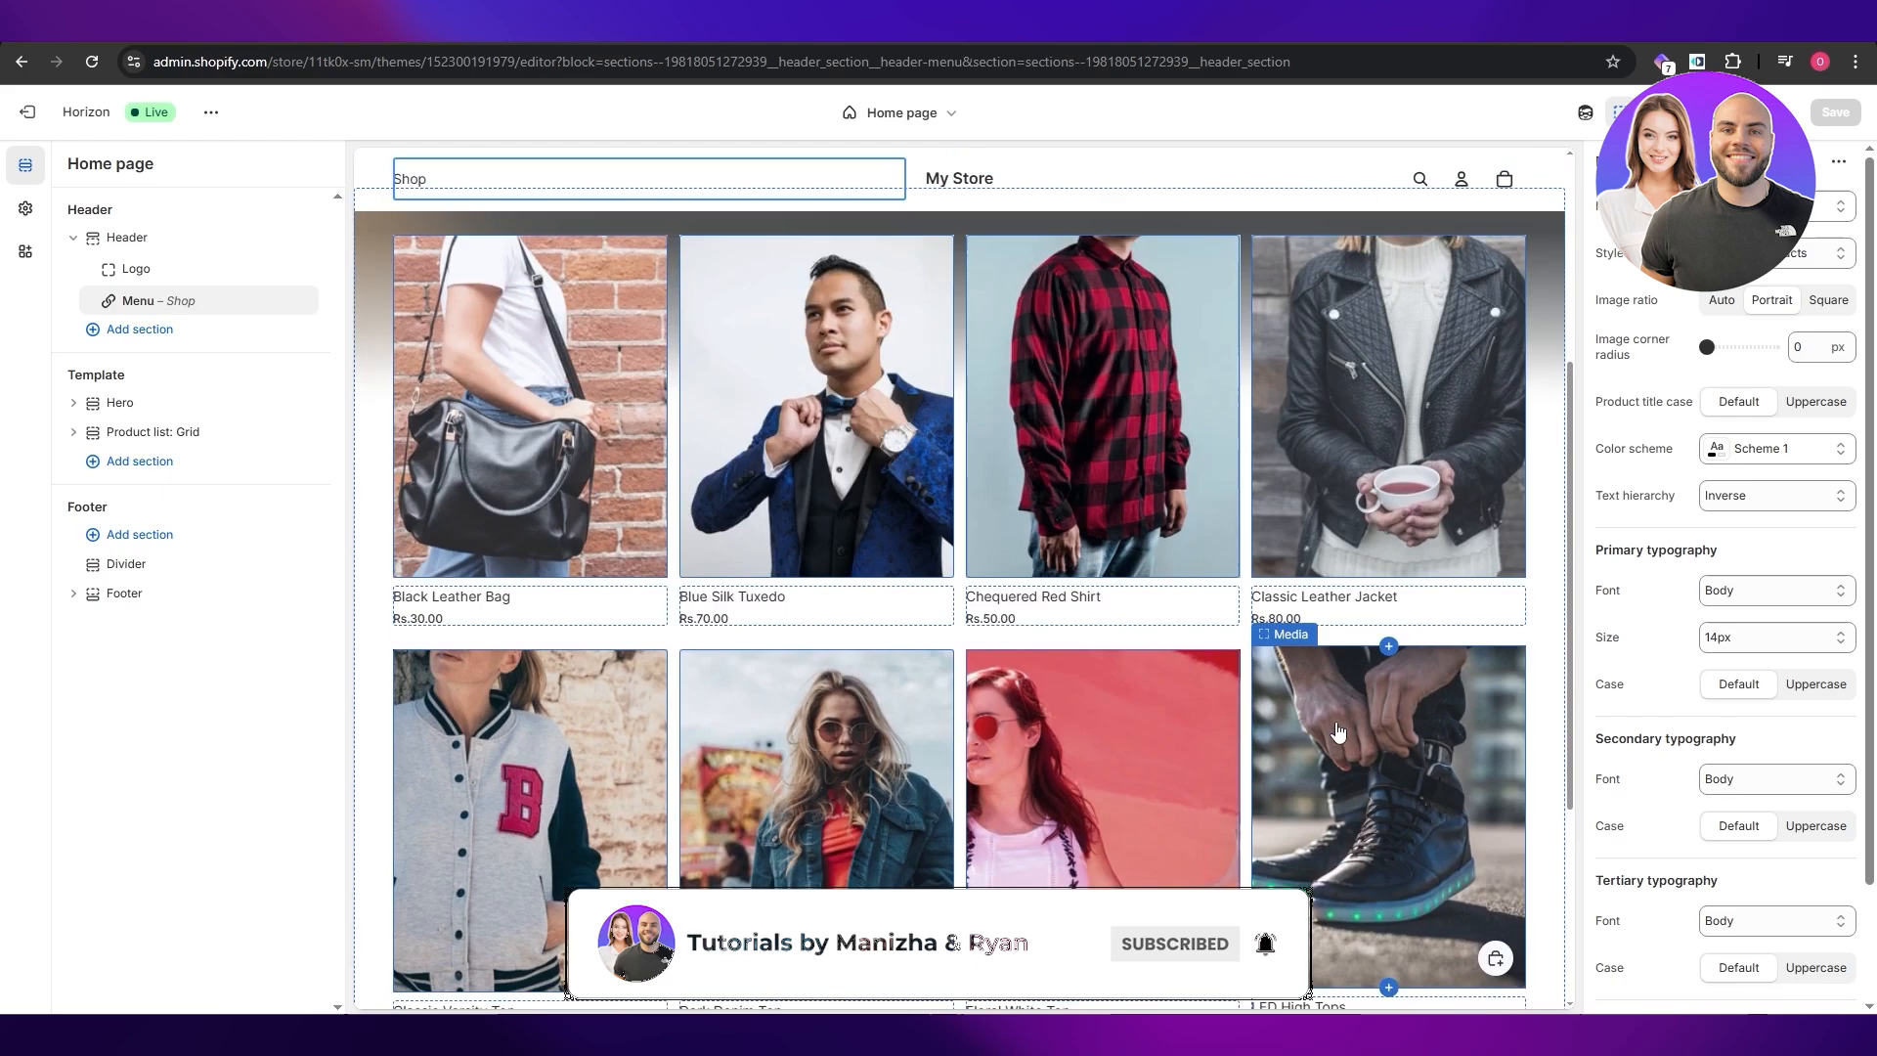